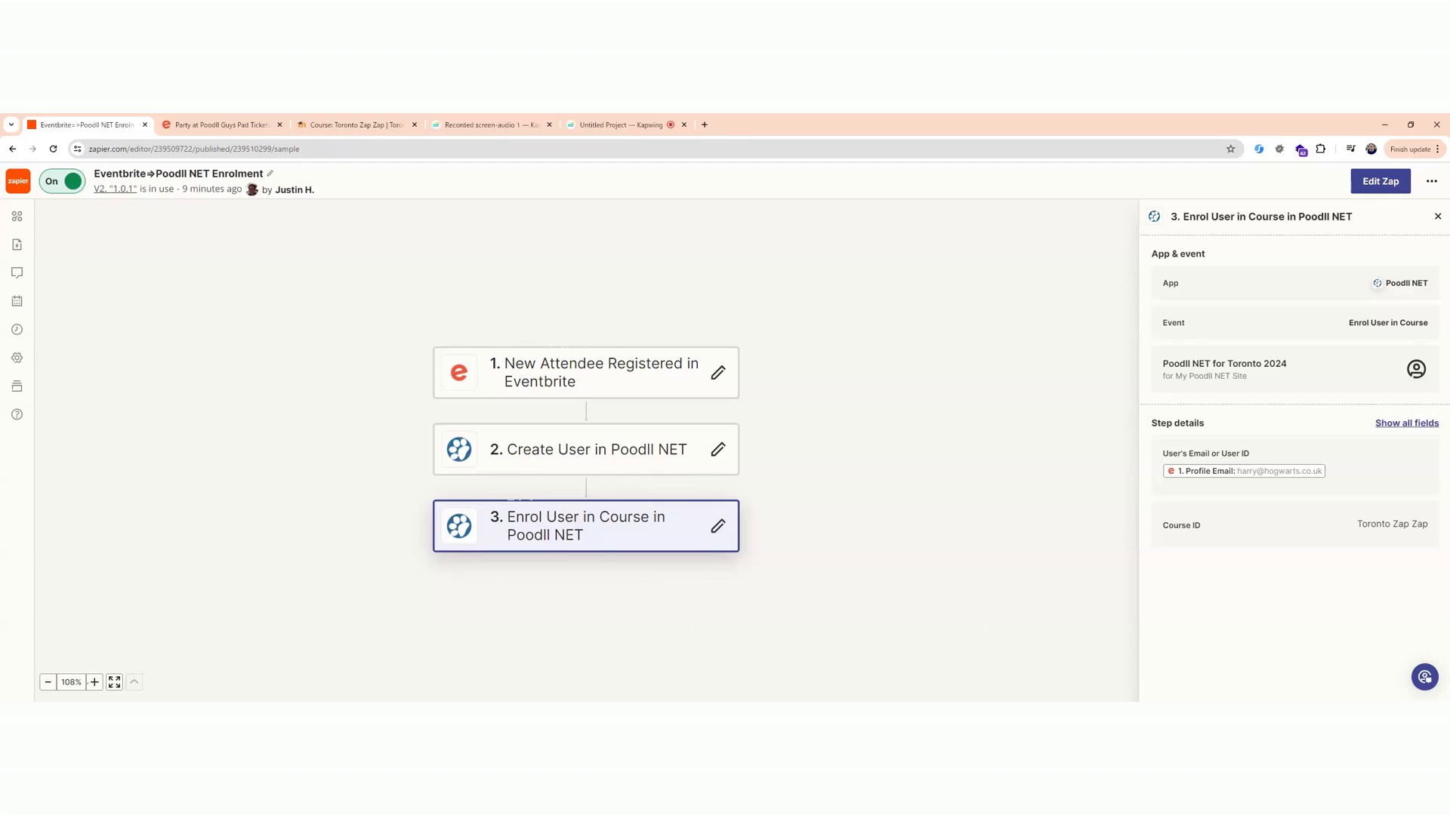
# Review the Eventbrite event page, and open the participants list of the Toronto Zap Zap course.
pyautogui.click(220, 133)
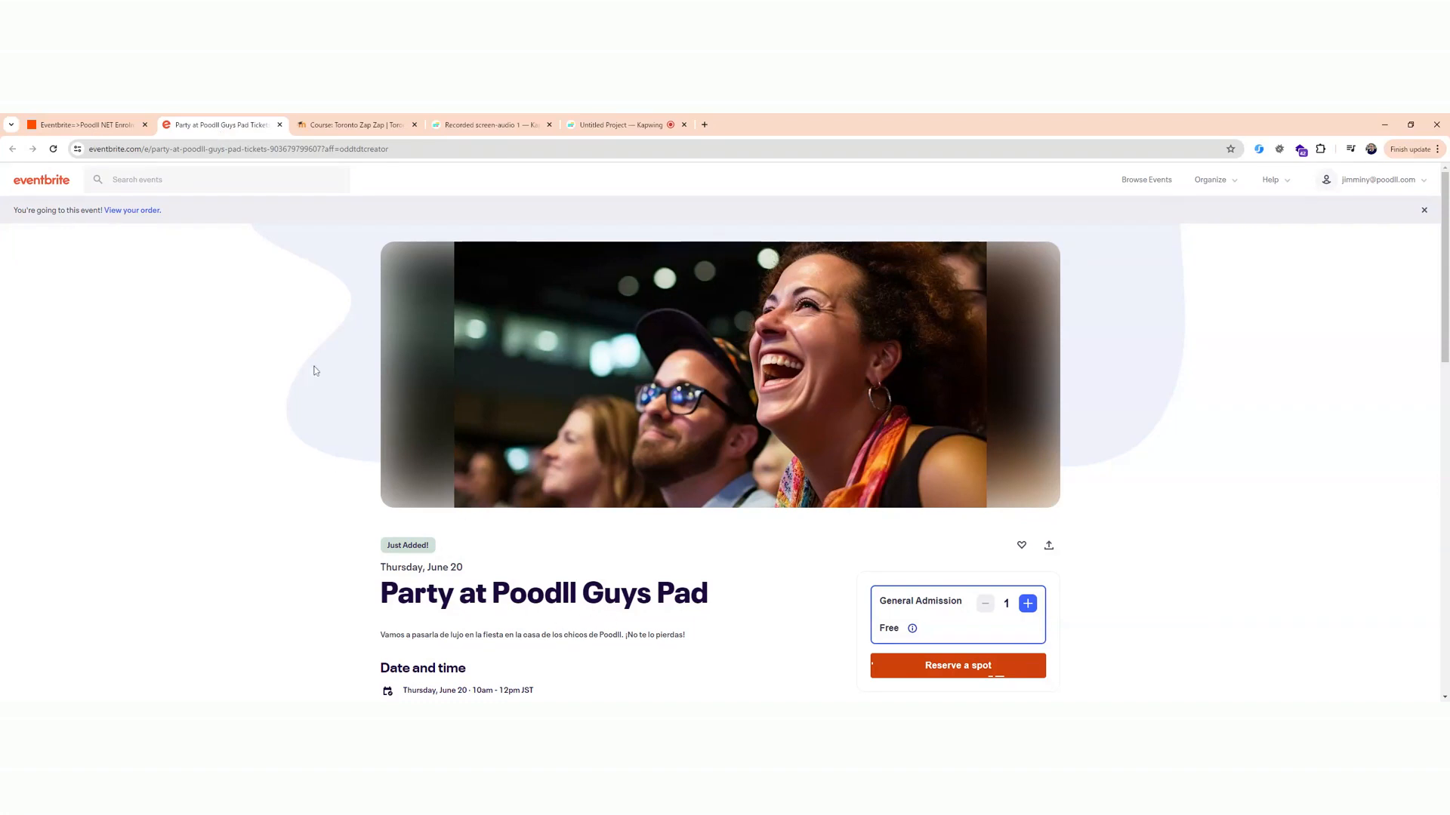
pyautogui.click(357, 126)
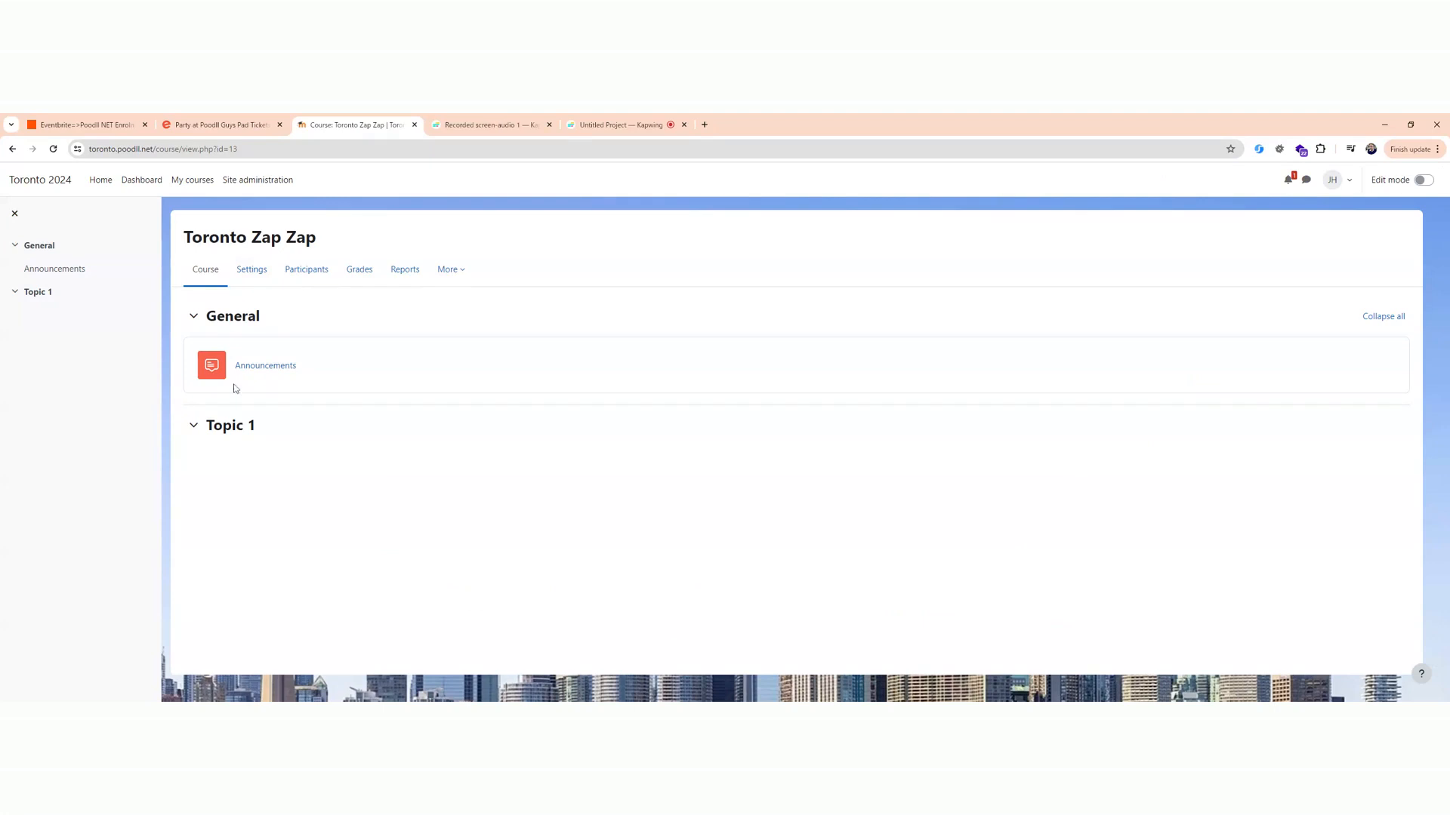
pyautogui.click(306, 270)
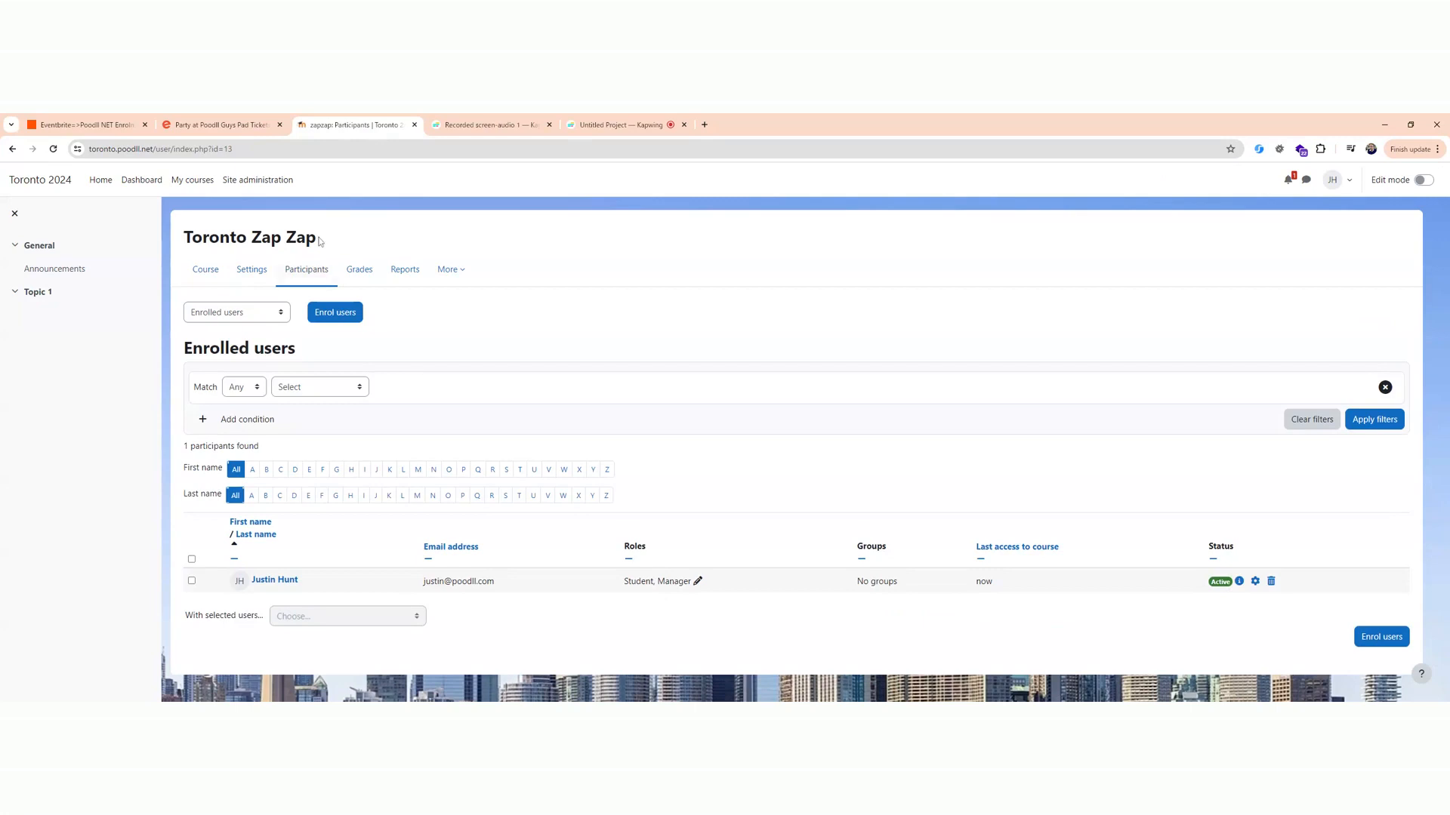
# Switch to the Eventbrite event page and reserve one General Admission spot, signing out of the remembered account at checkout.
pyautogui.click(230, 128)
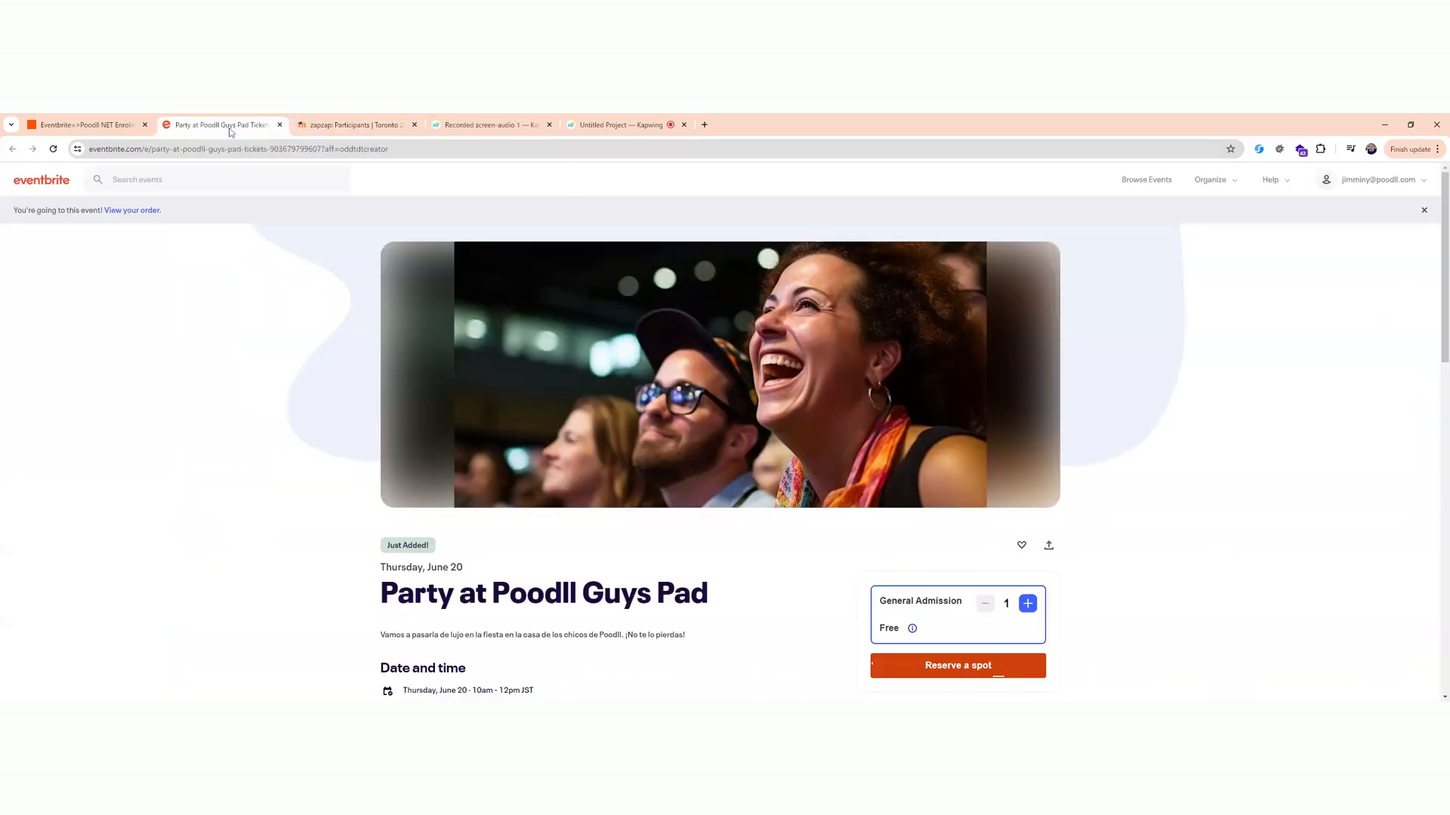
pyautogui.scroll(-2, 936, 523)
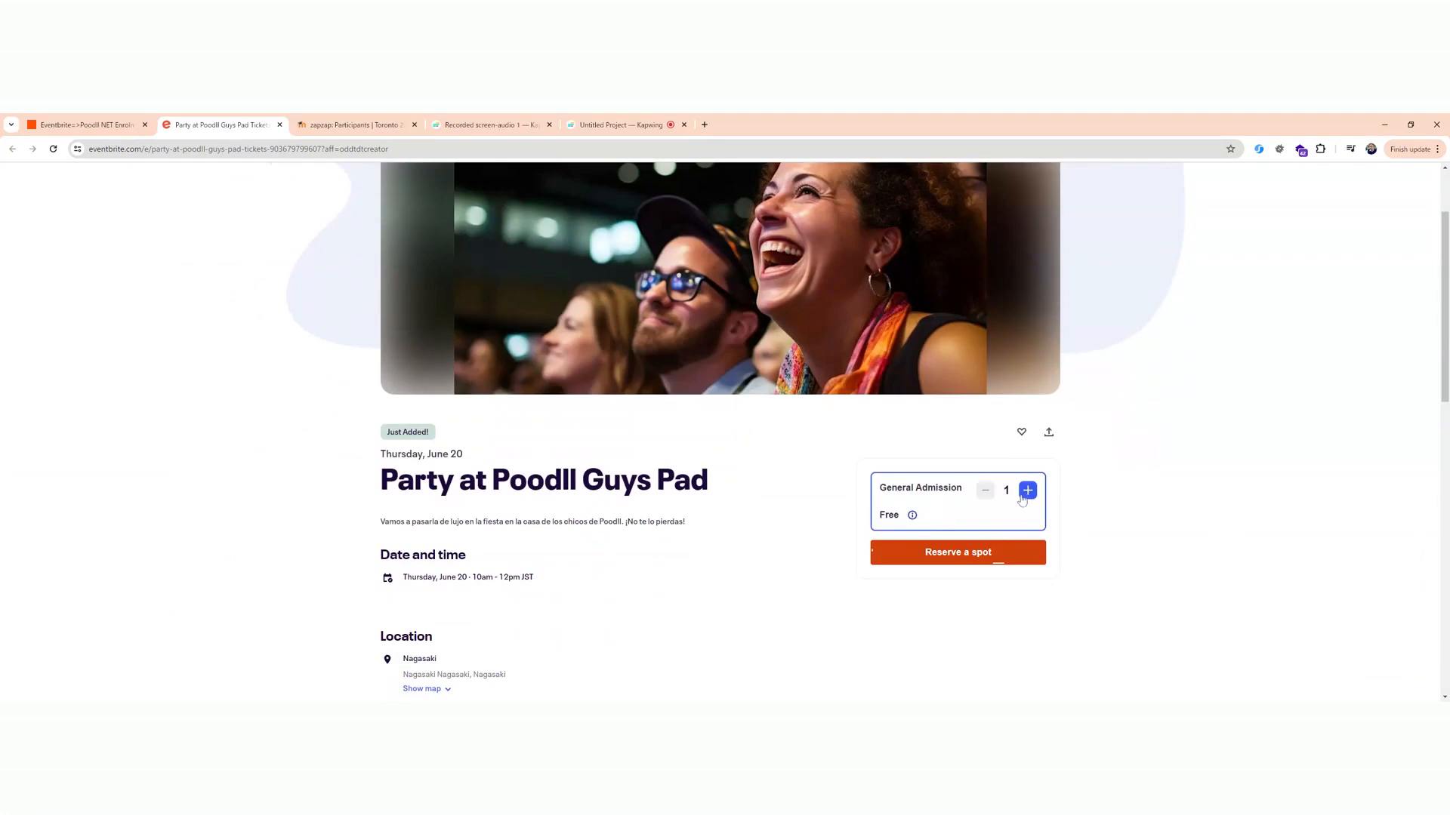
pyautogui.click(997, 556)
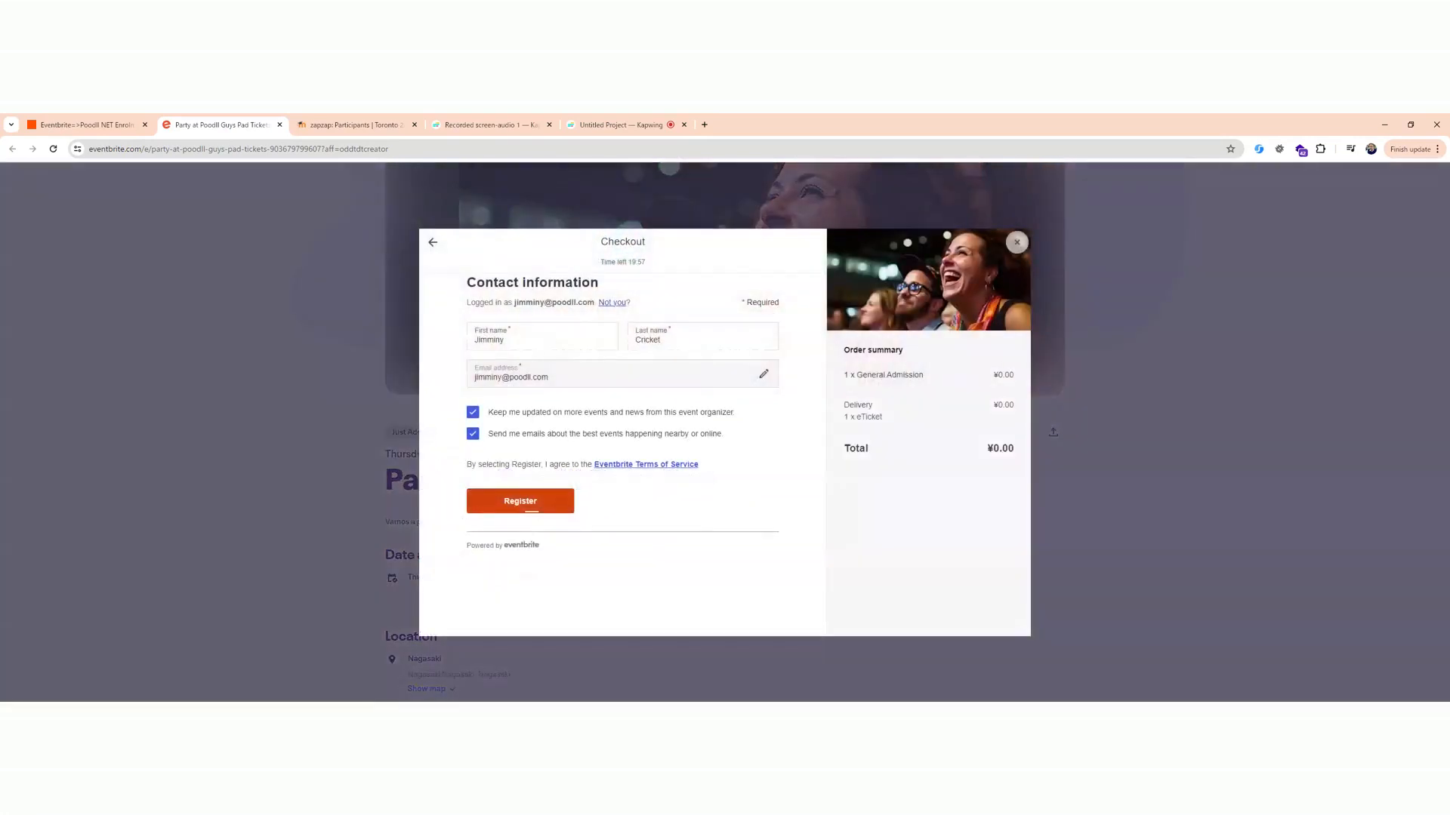
pyautogui.click(617, 304)
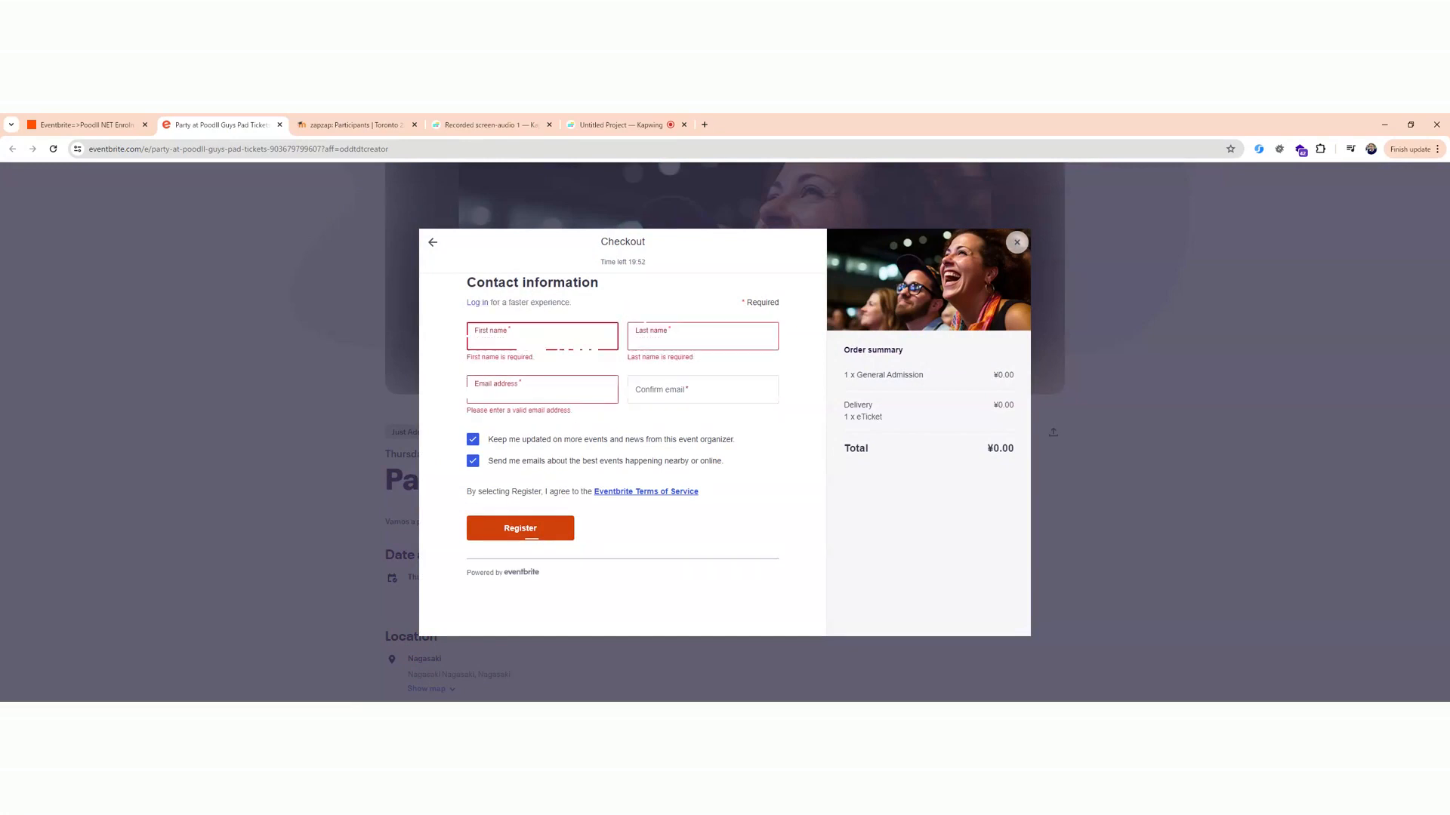
# Enter the attendee's first and last name in the checkout contact information.
pyautogui.write('Atom')
pyautogui.press('Tab')
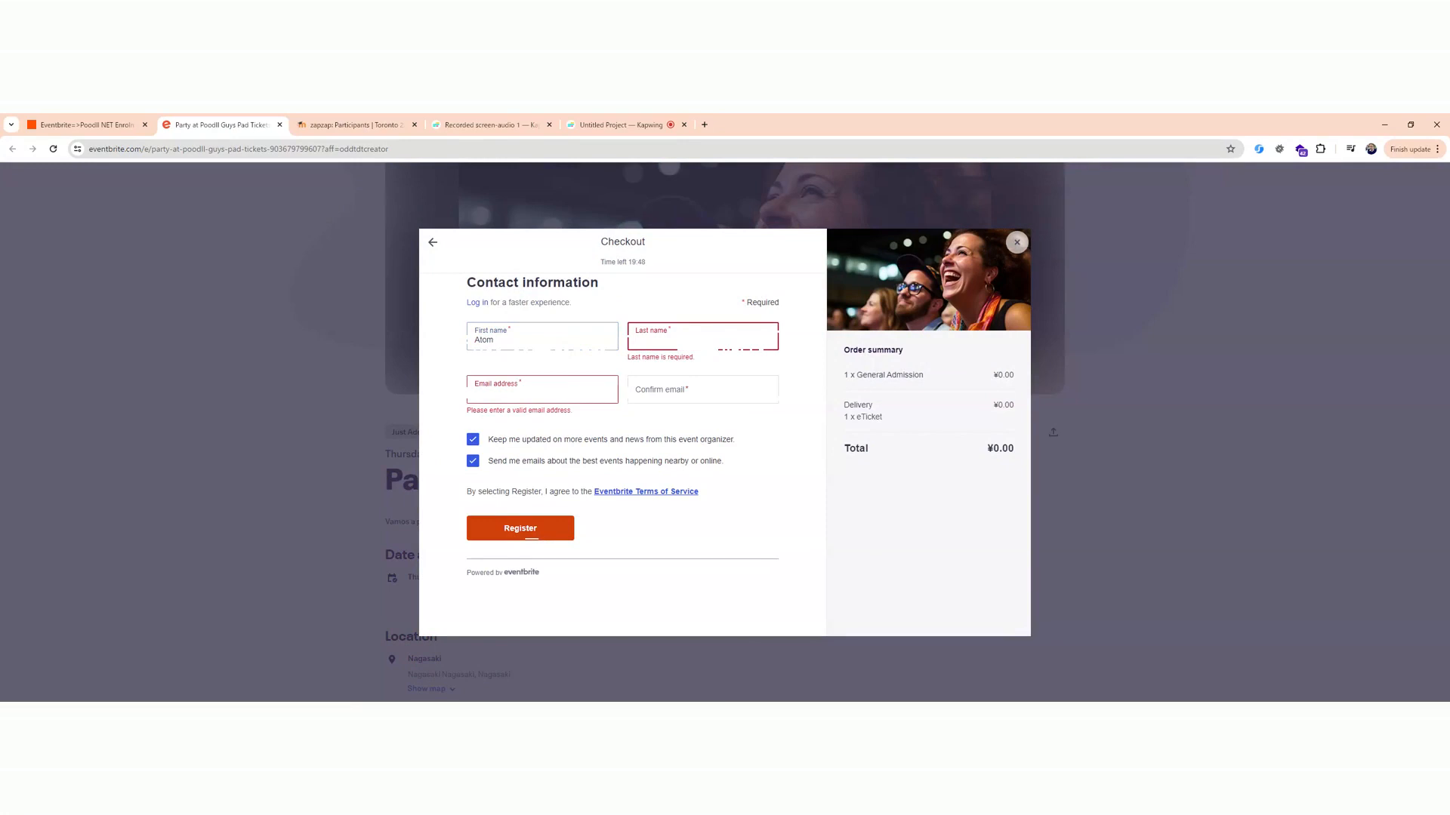
pyautogui.write('Ant')
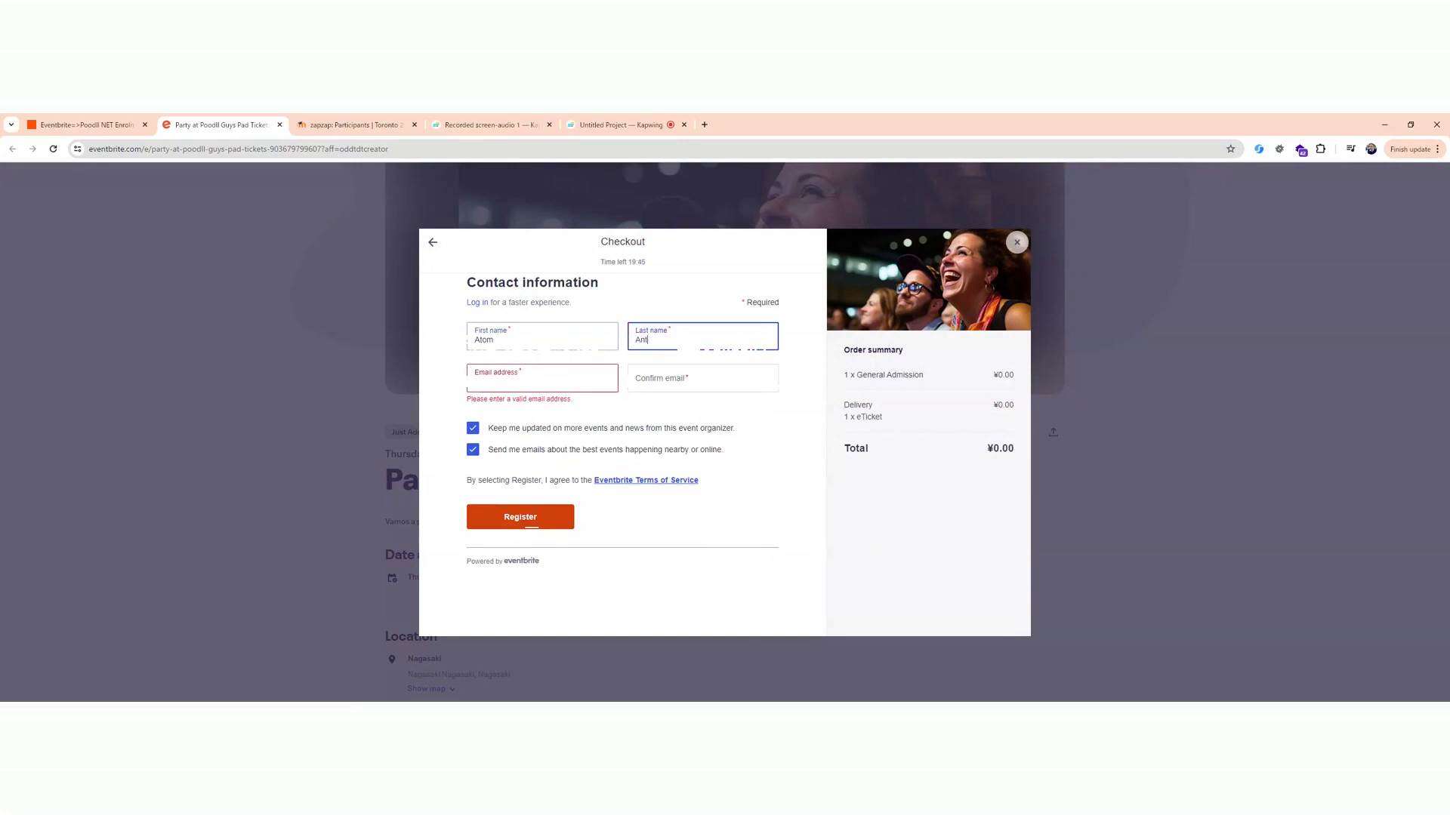
pyautogui.press('Tab')
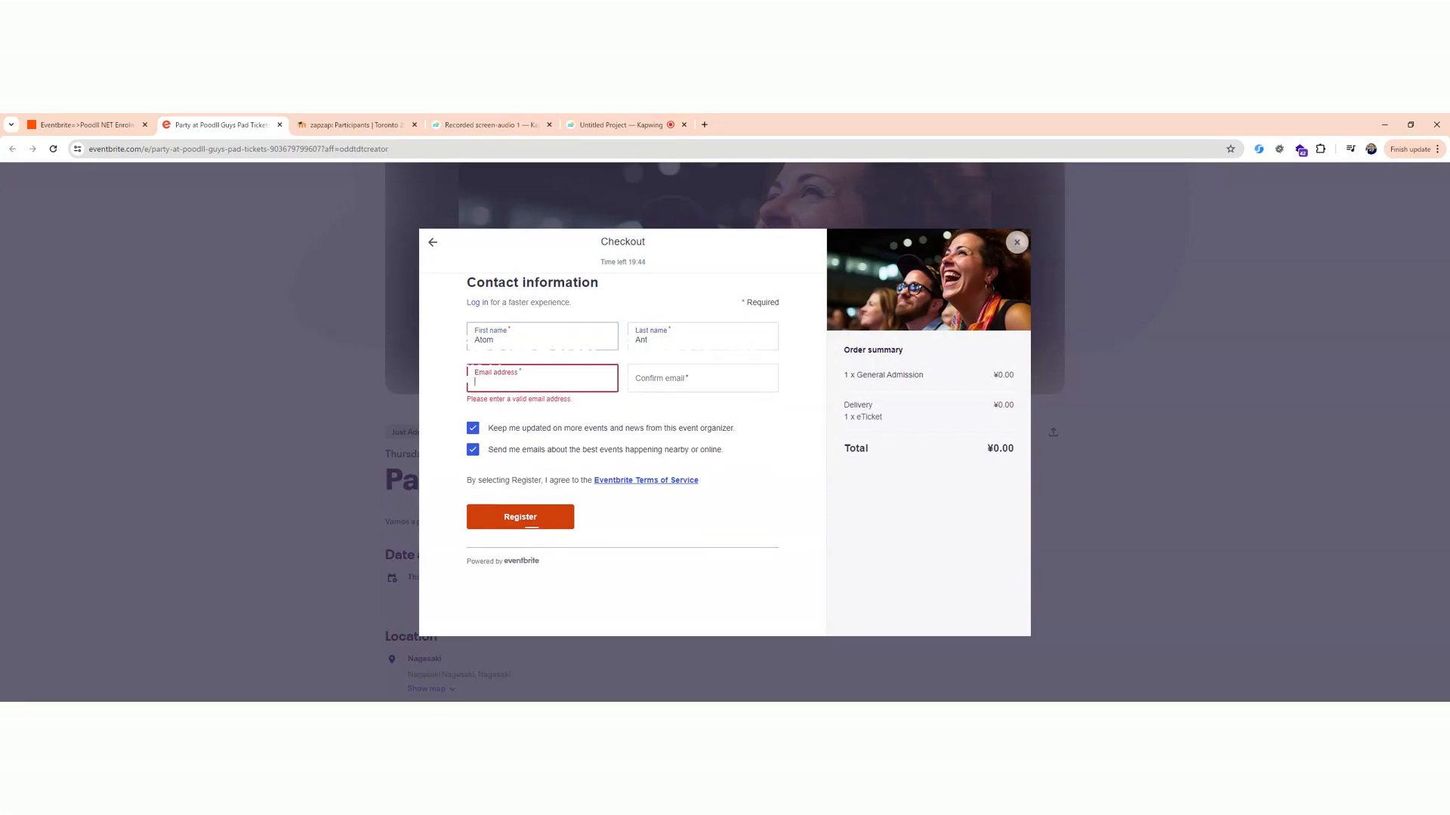
# Fill in the attendee's email address and its confirmation so that both entries match.
pyautogui.press('Tab')
pyautogui.click(557, 382)
pyautogui.press('BackSpace')
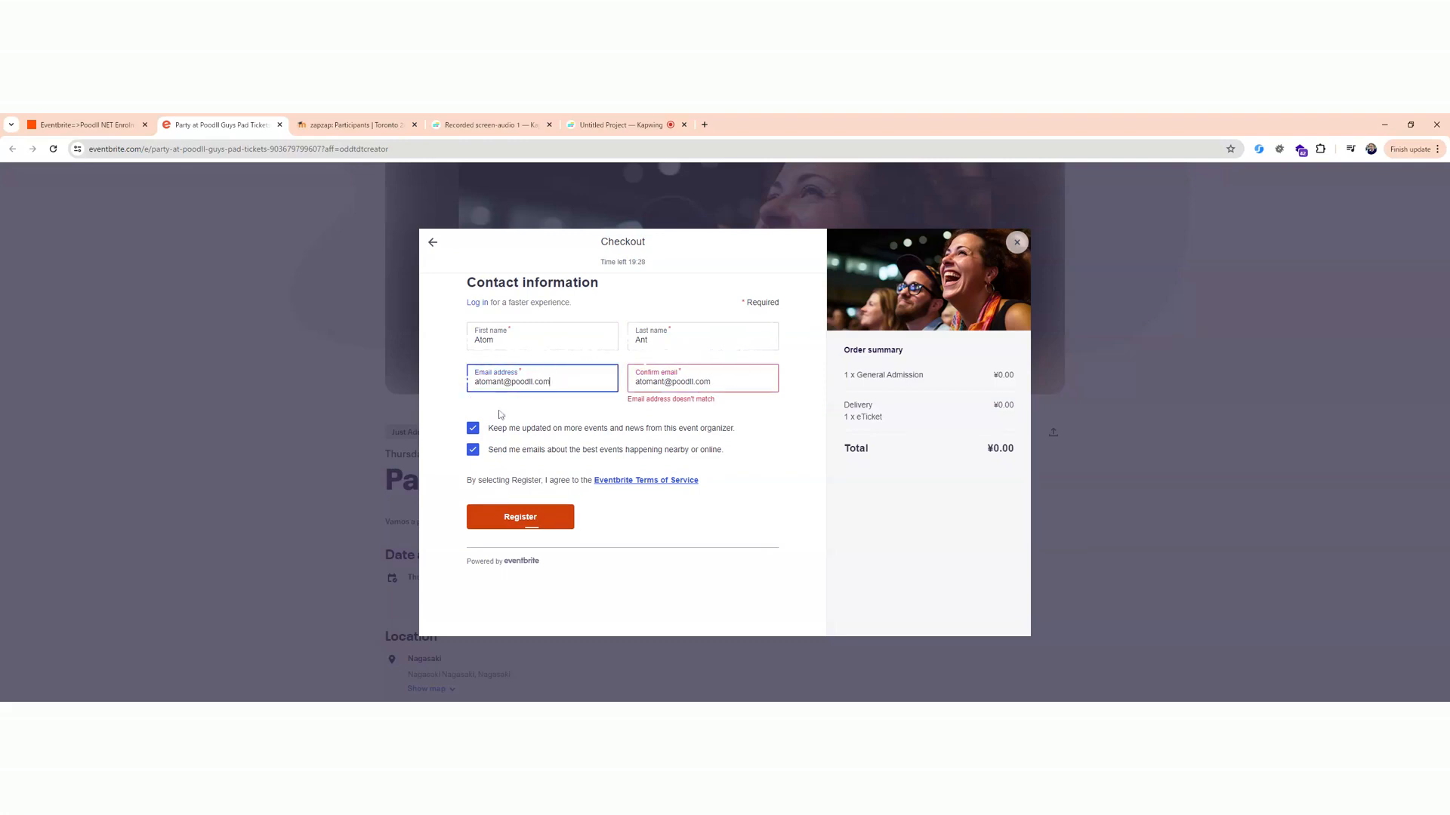
# Opt out of the organizer updates and the nearby-event emails, and complete the registration.
pyautogui.click(472, 431)
pyautogui.click(472, 418)
pyautogui.click(473, 439)
pyautogui.click(510, 510)
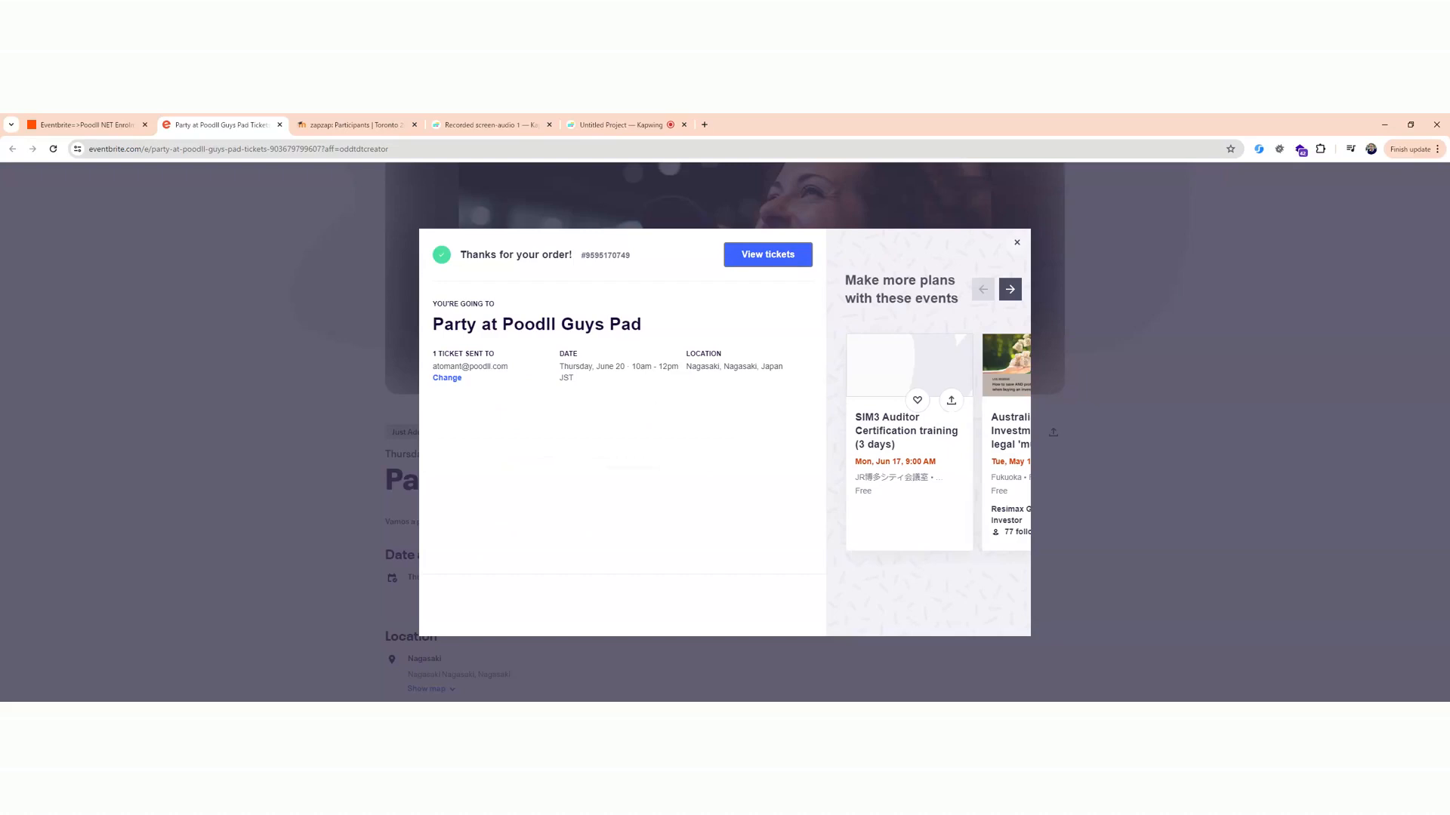
# Review the enrolment Zap, and refresh the Toronto Zap Zap participants list to check for the new attendee.
pyautogui.click(83, 125)
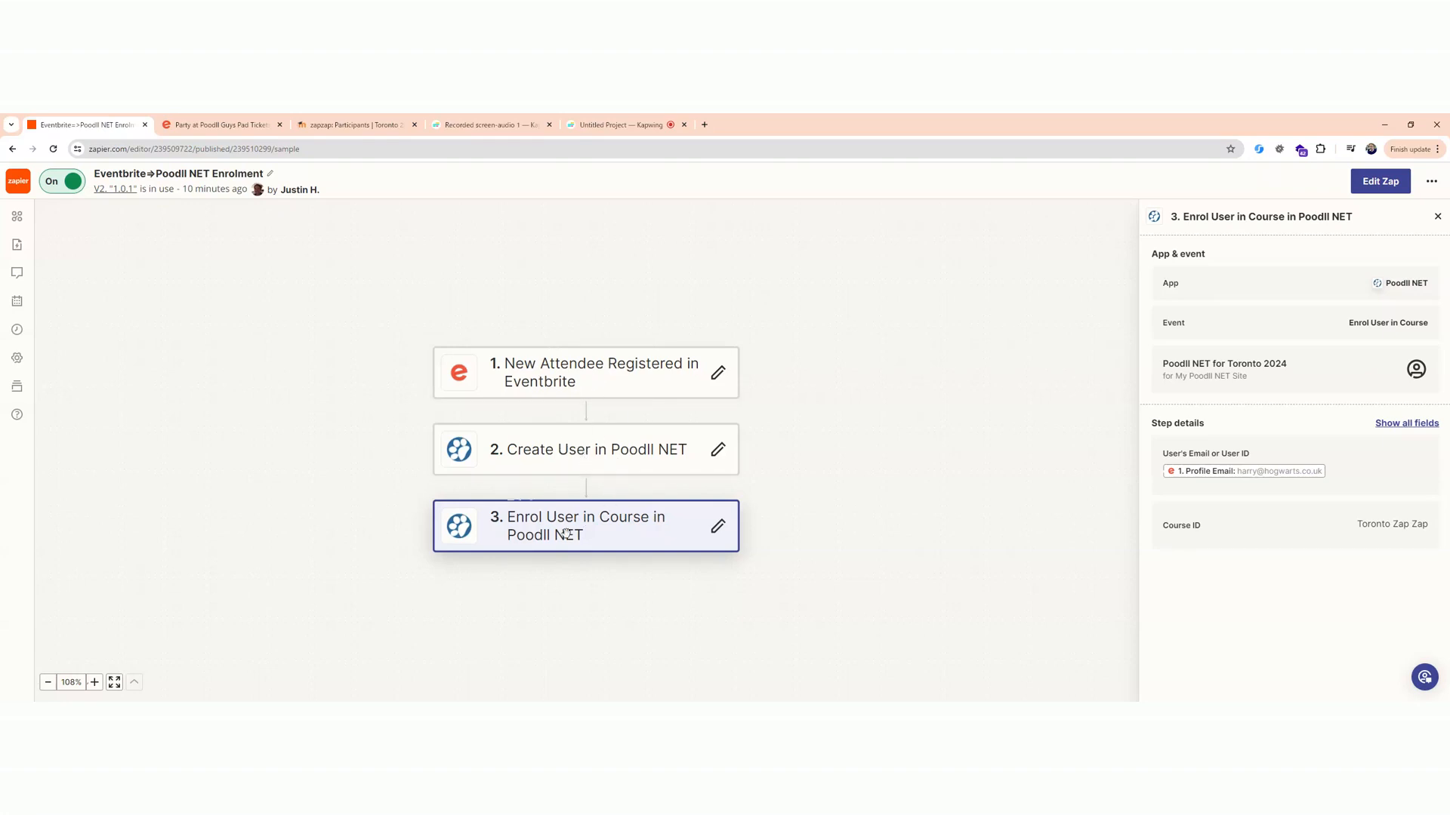
pyautogui.click(332, 128)
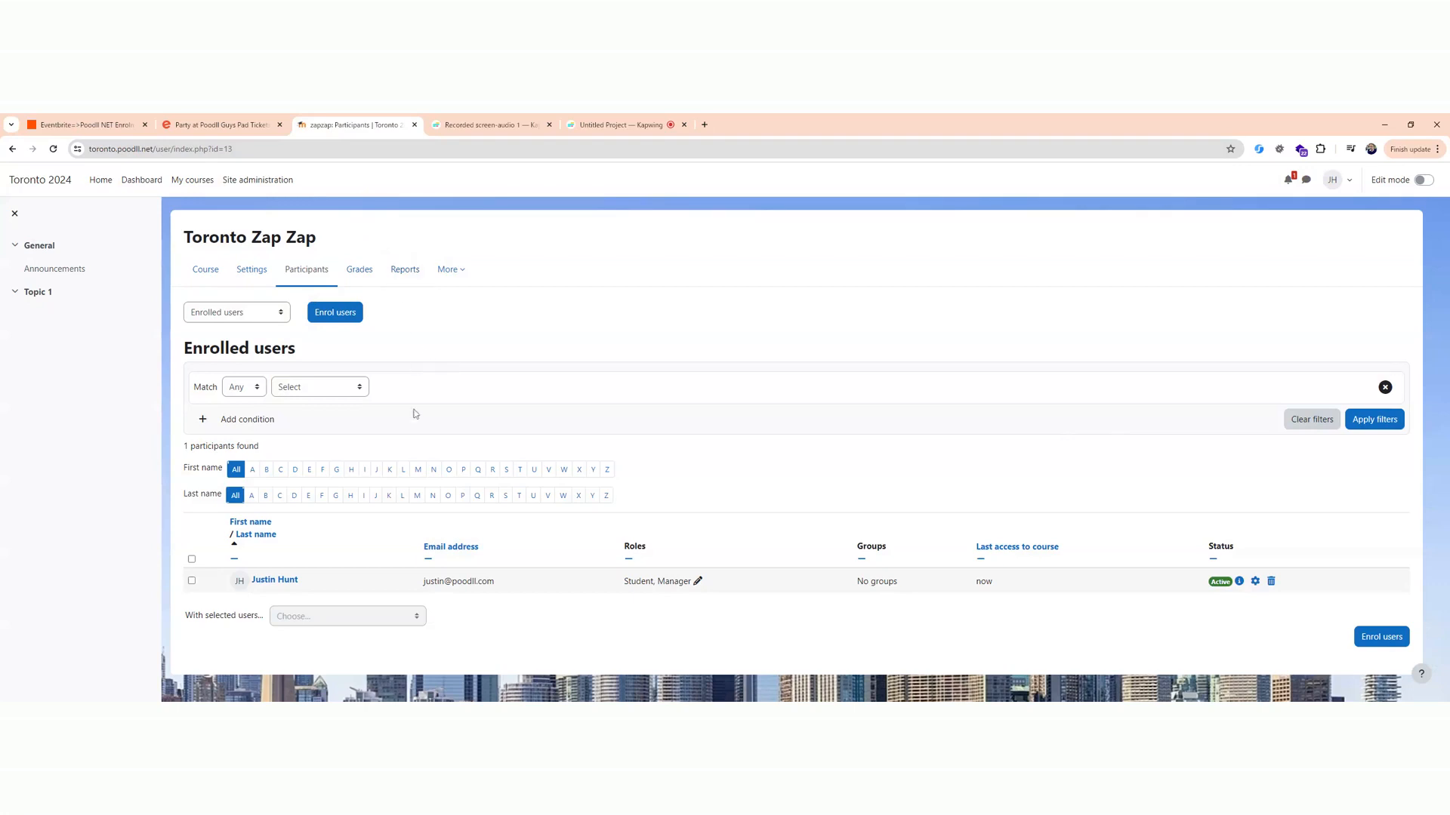
pyautogui.click(53, 149)
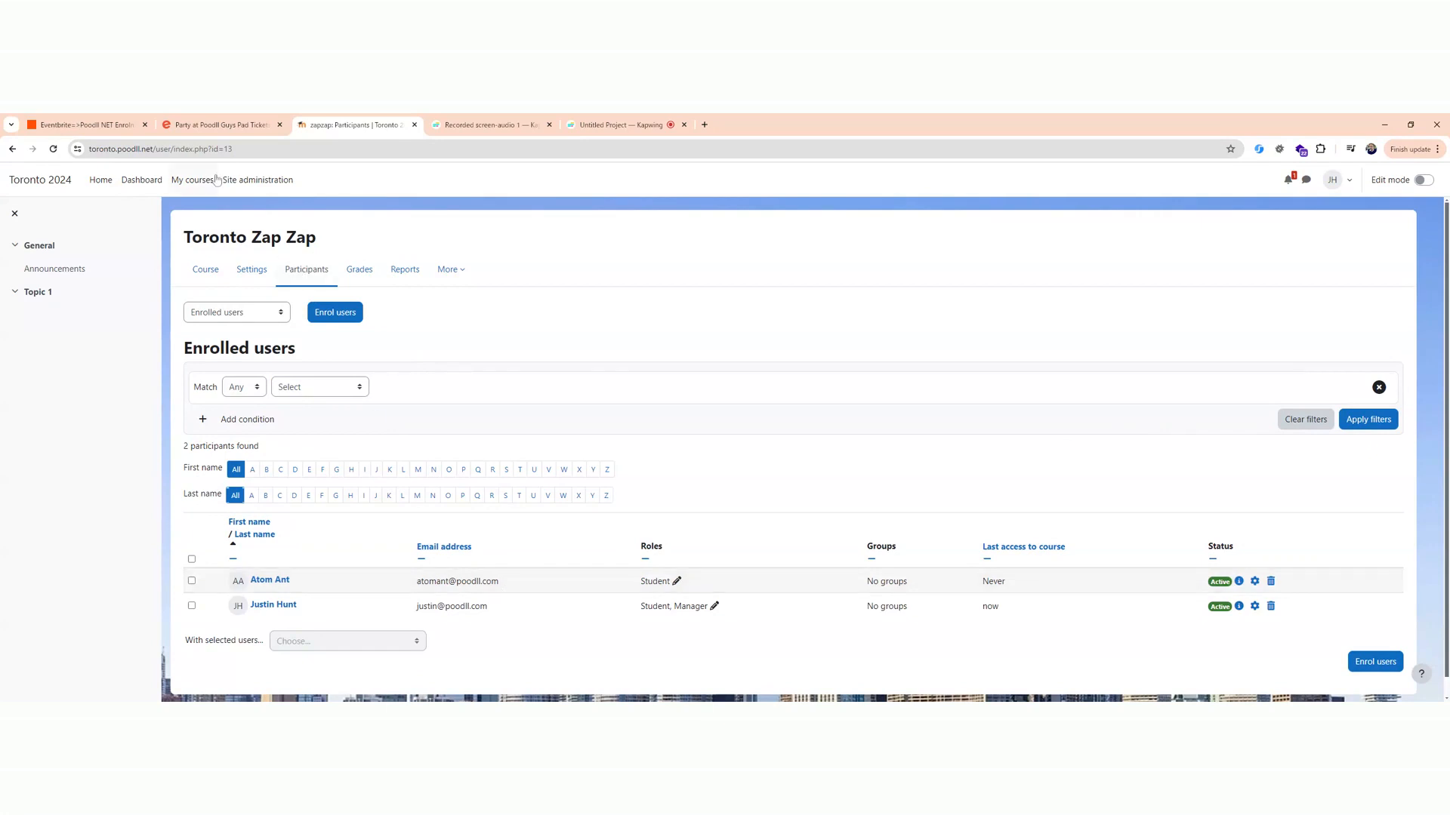
# Return to Zapier and delete the existing Eventbrite-to-Poodll NET enrolment Zap.
pyautogui.click(108, 126)
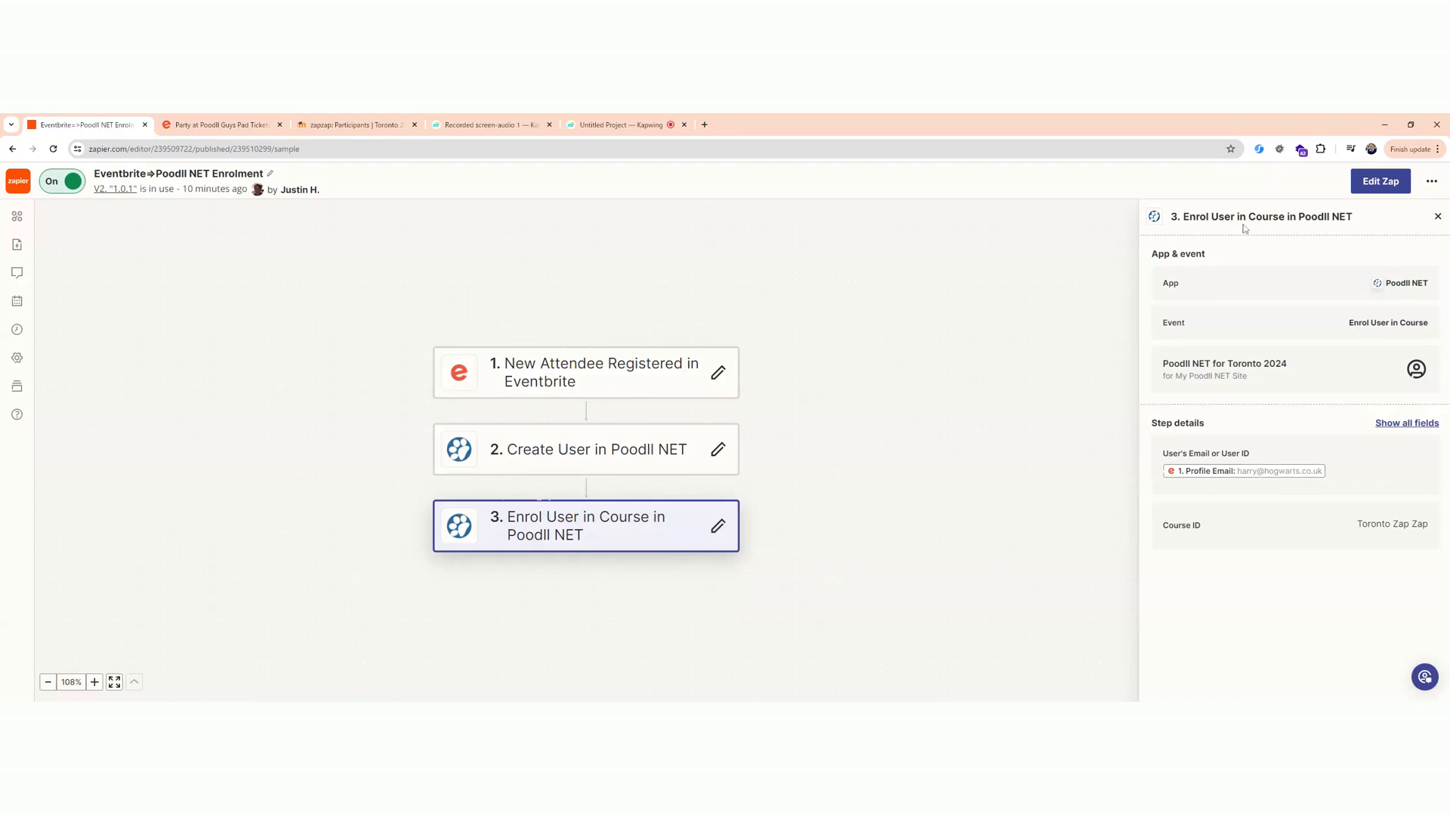
pyautogui.click(1430, 184)
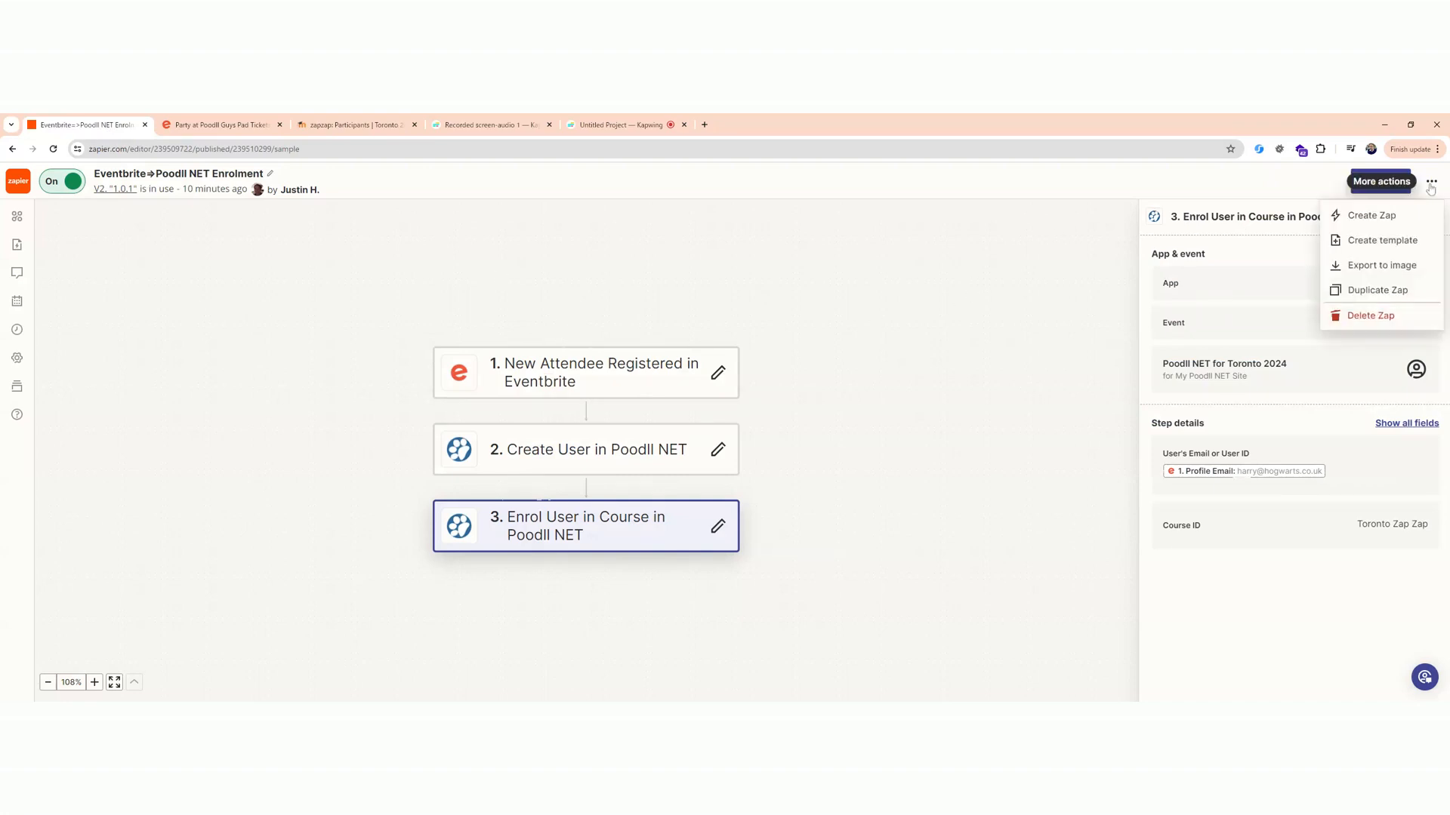
pyautogui.click(1381, 318)
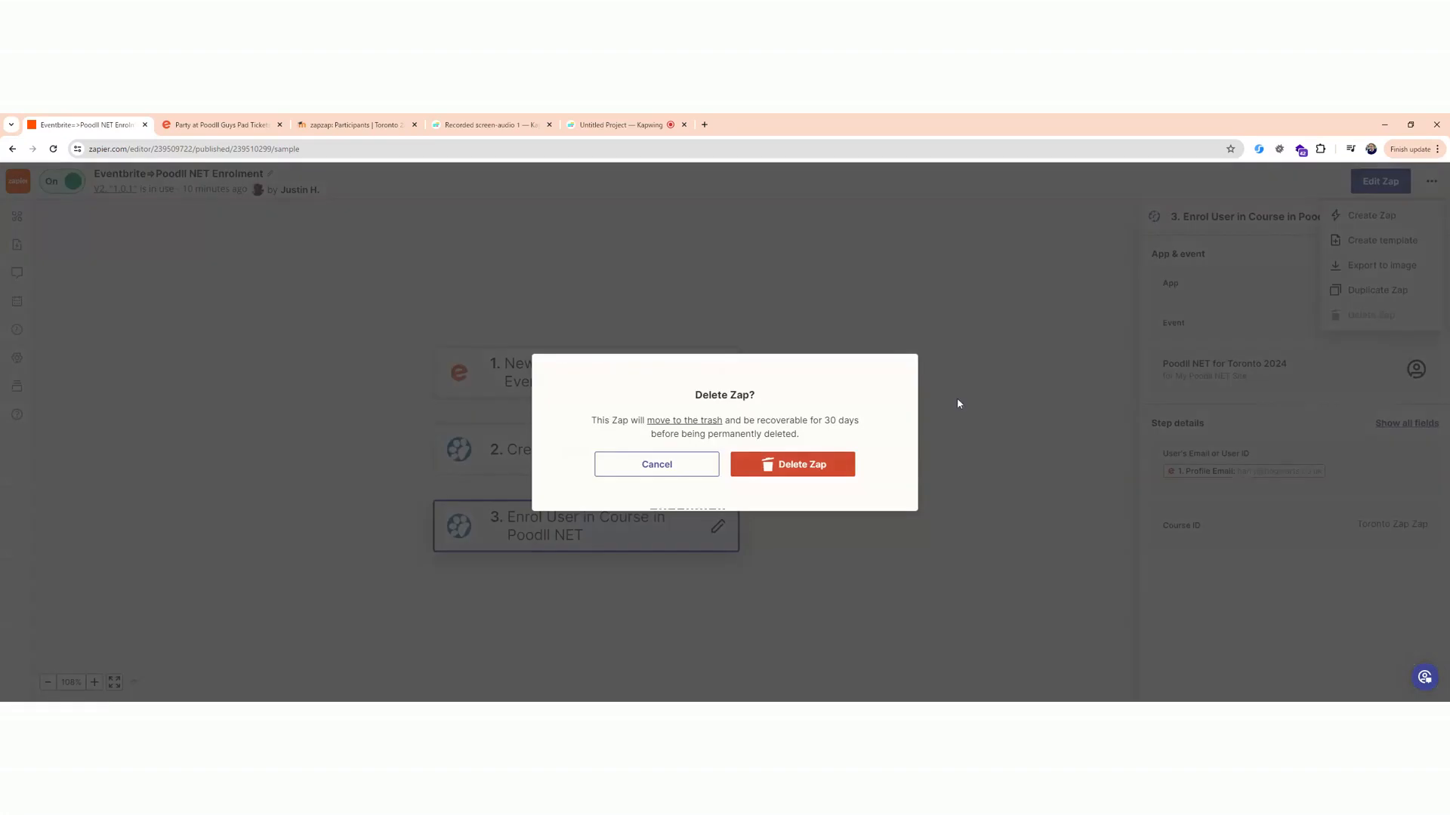
pyautogui.click(803, 462)
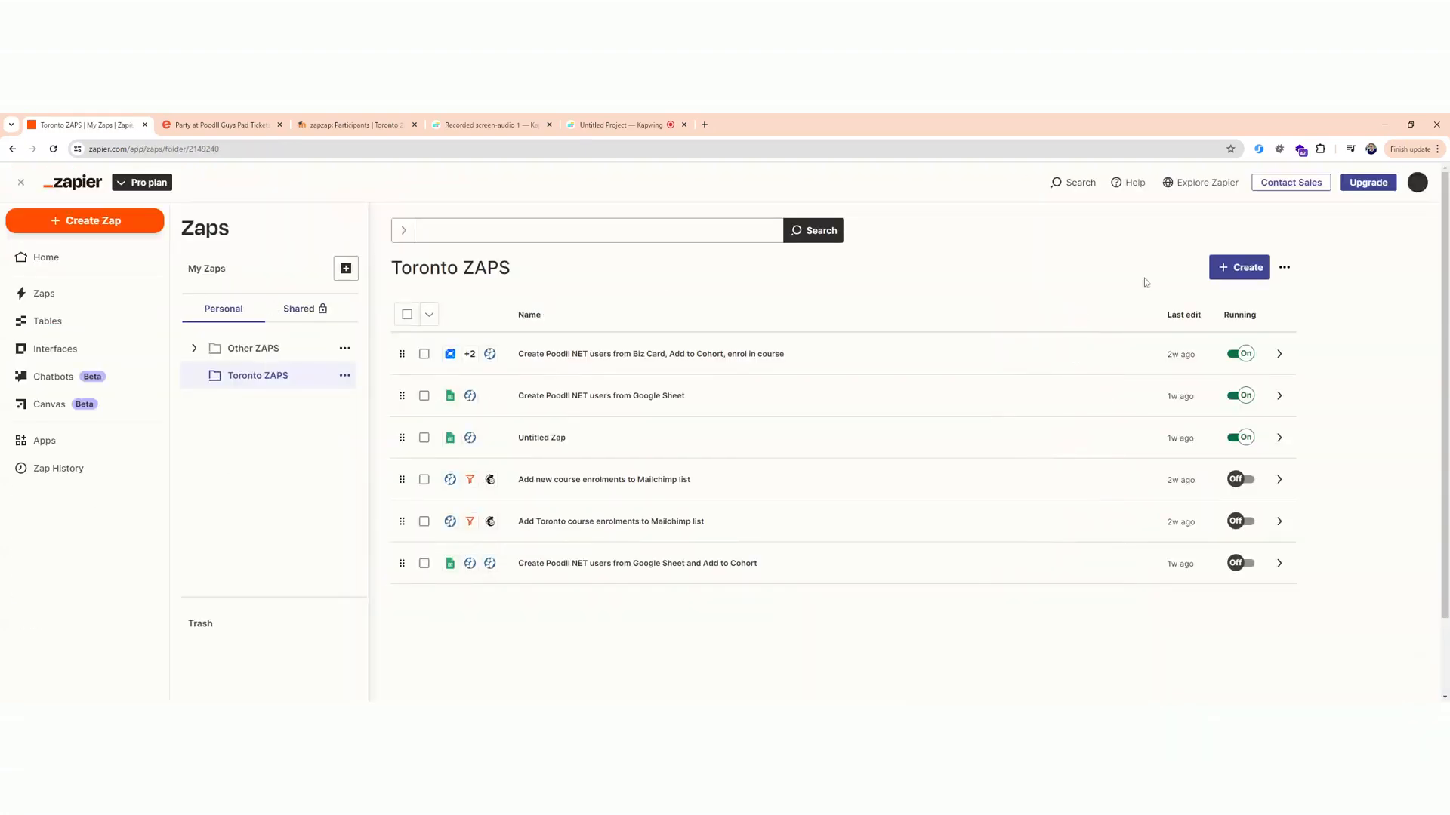
# Create a new Zap in the Toronto ZAPS folder and name it "Eventbrite 2 Moodle".
pyautogui.click(1239, 269)
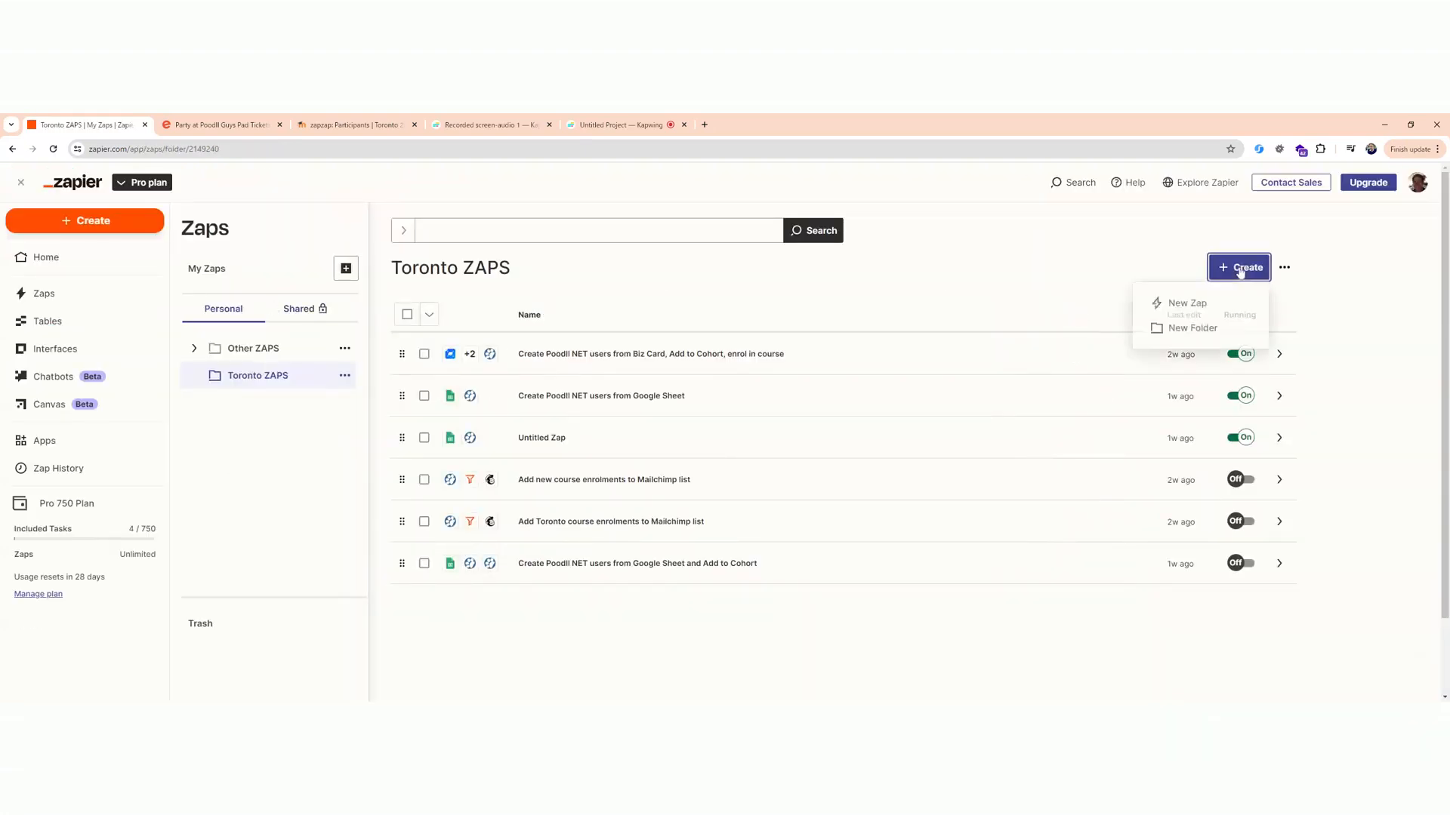
pyautogui.click(1198, 305)
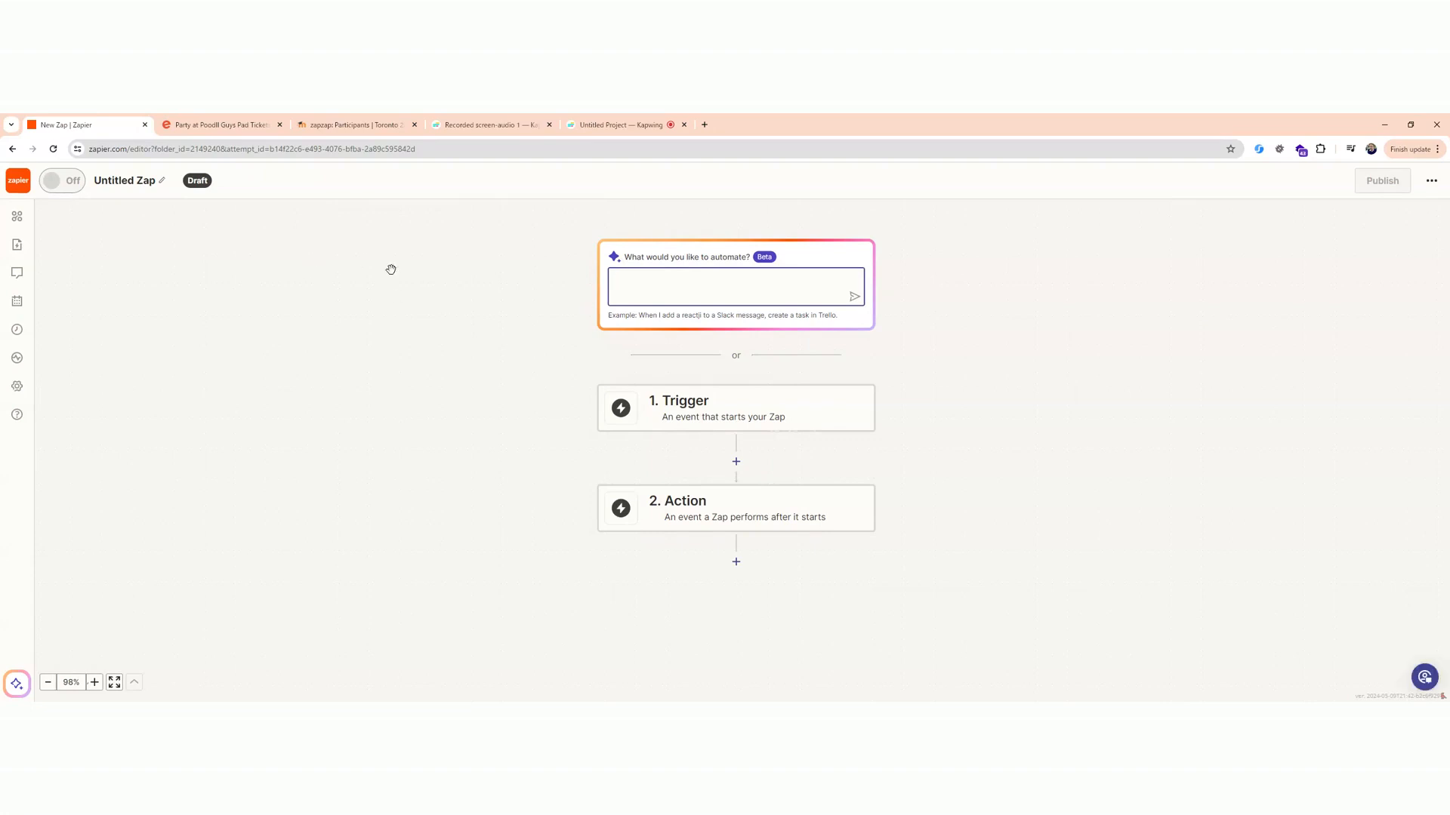
pyautogui.click(163, 182)
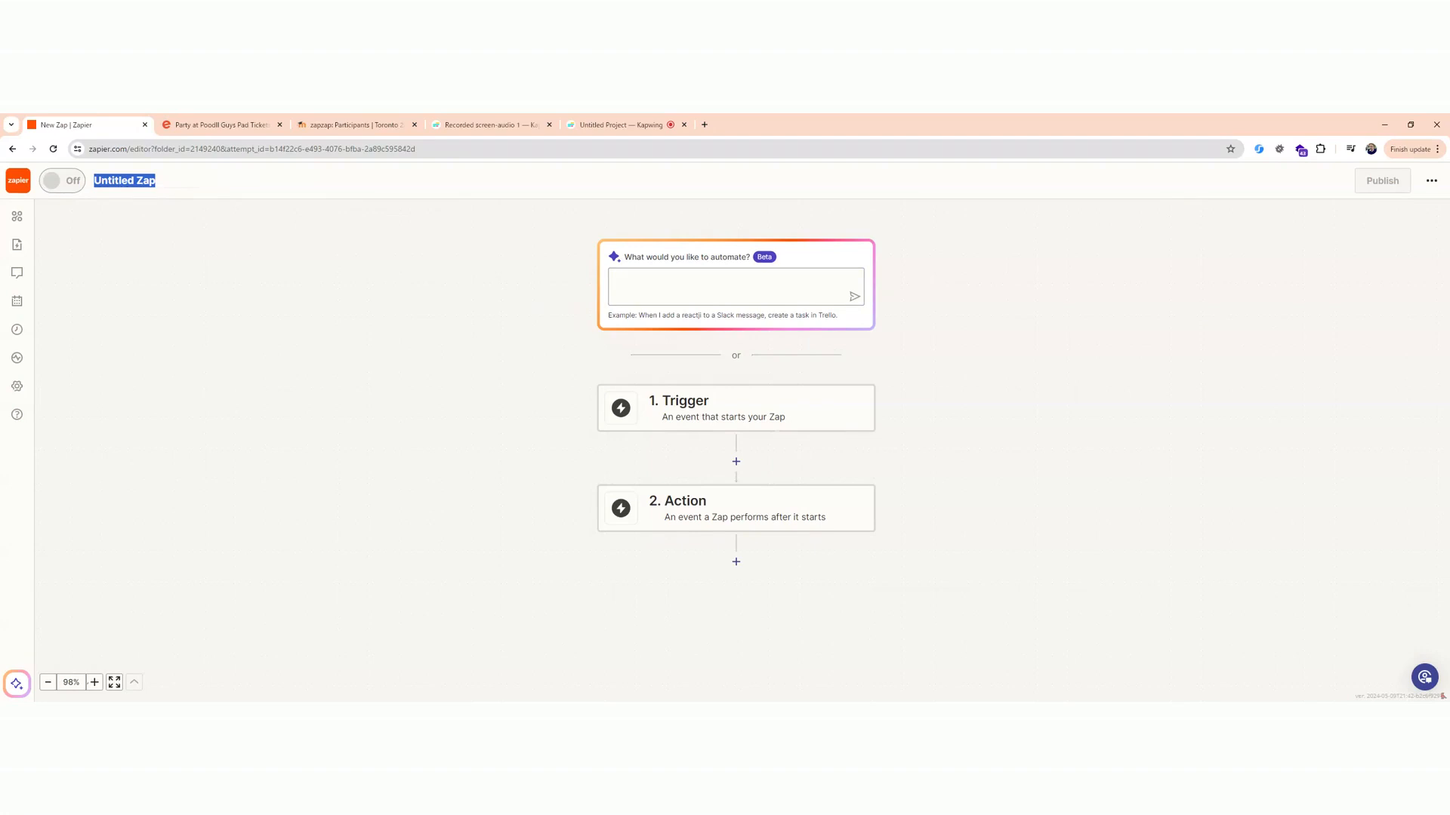
pyautogui.write('Eventbrite 2 Moodle')
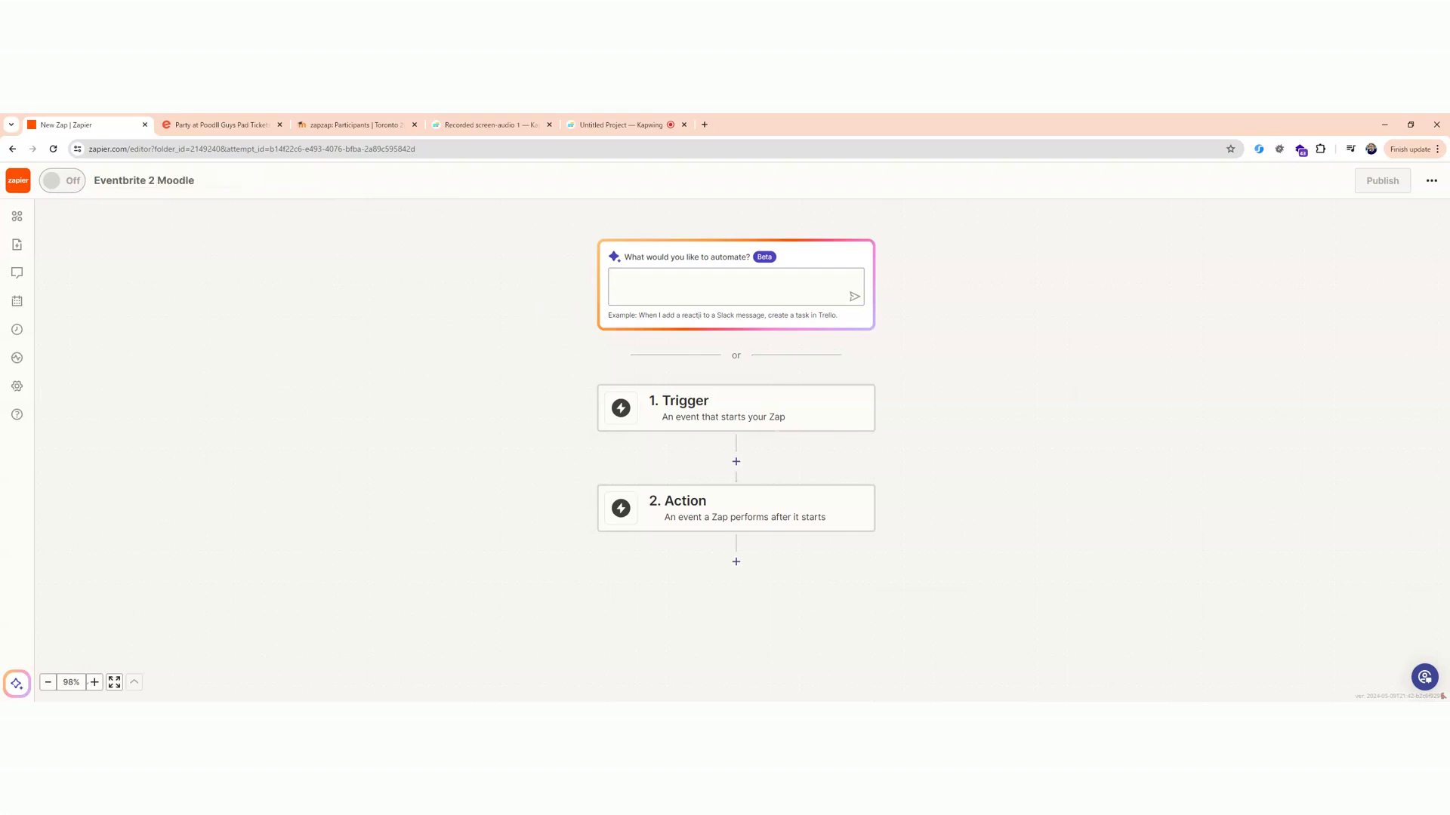
# Search the trigger apps for "eventbrite" and set Eventbrite as the Zap's trigger app.
pyautogui.click(704, 420)
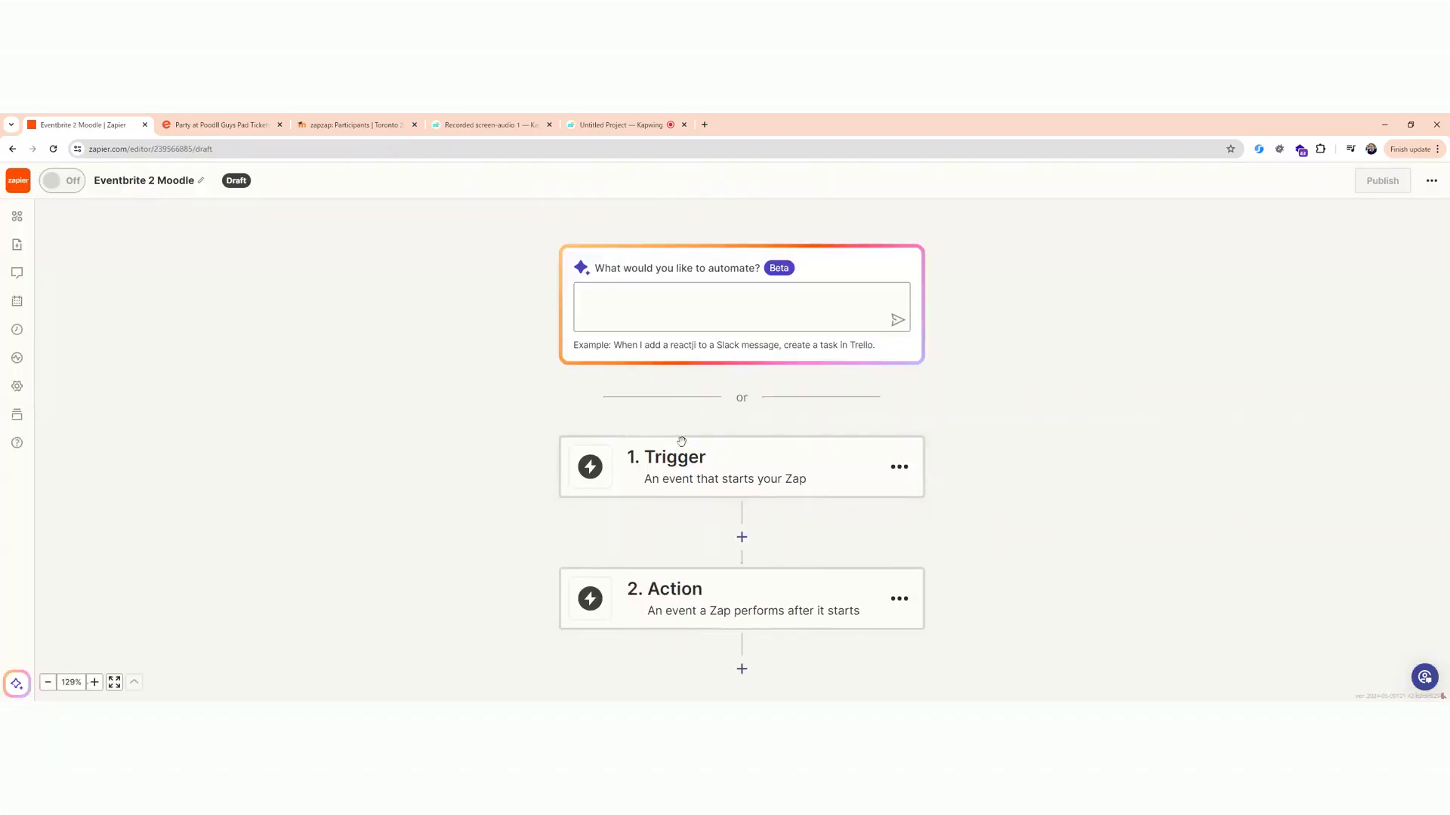
pyautogui.click(689, 468)
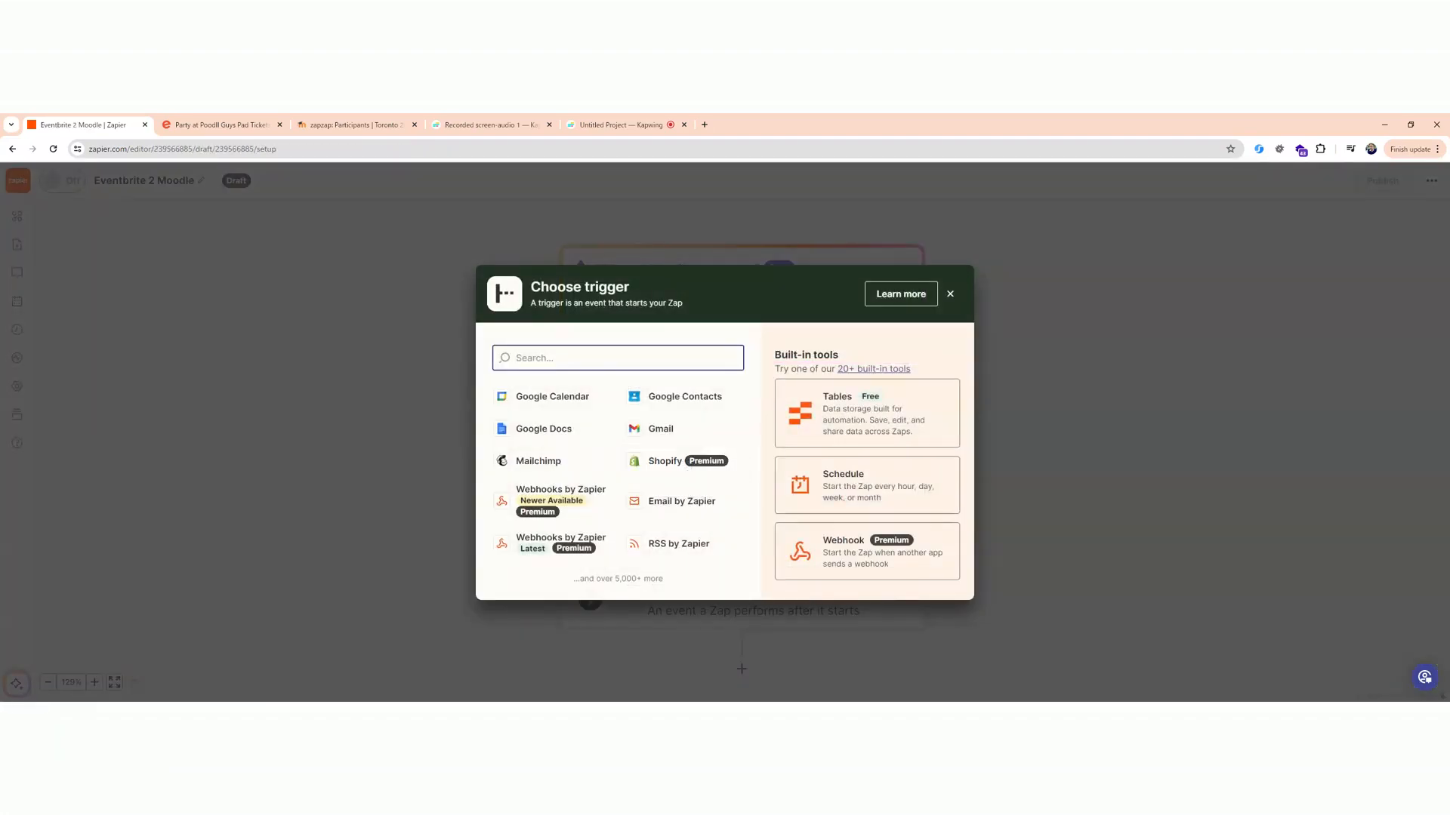
pyautogui.write('eventbrite')
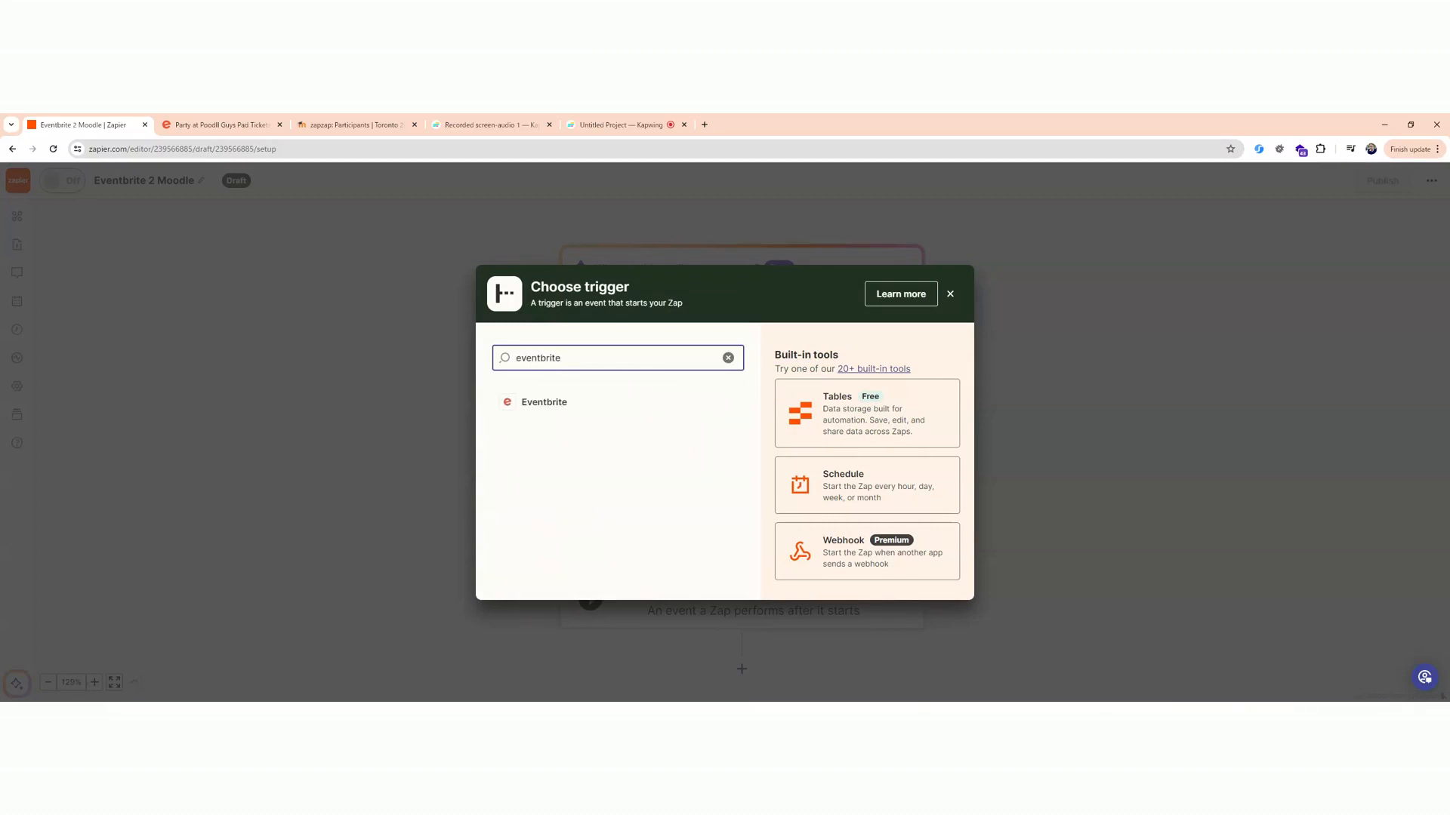
pyautogui.click(549, 409)
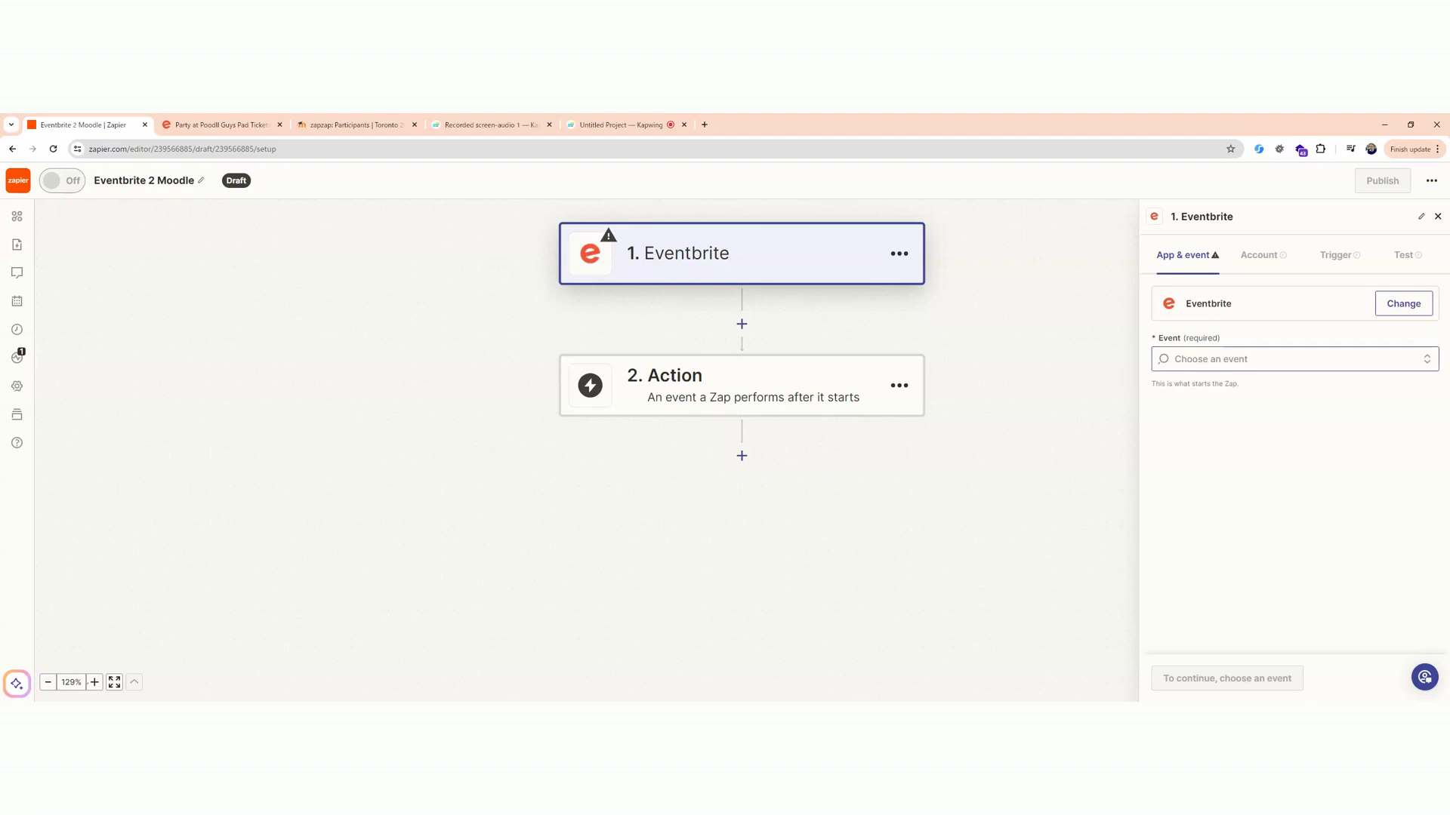
# Set the Eventbrite trigger event to New Attendee Registered and continue to the account settings.
pyautogui.click(1294, 359)
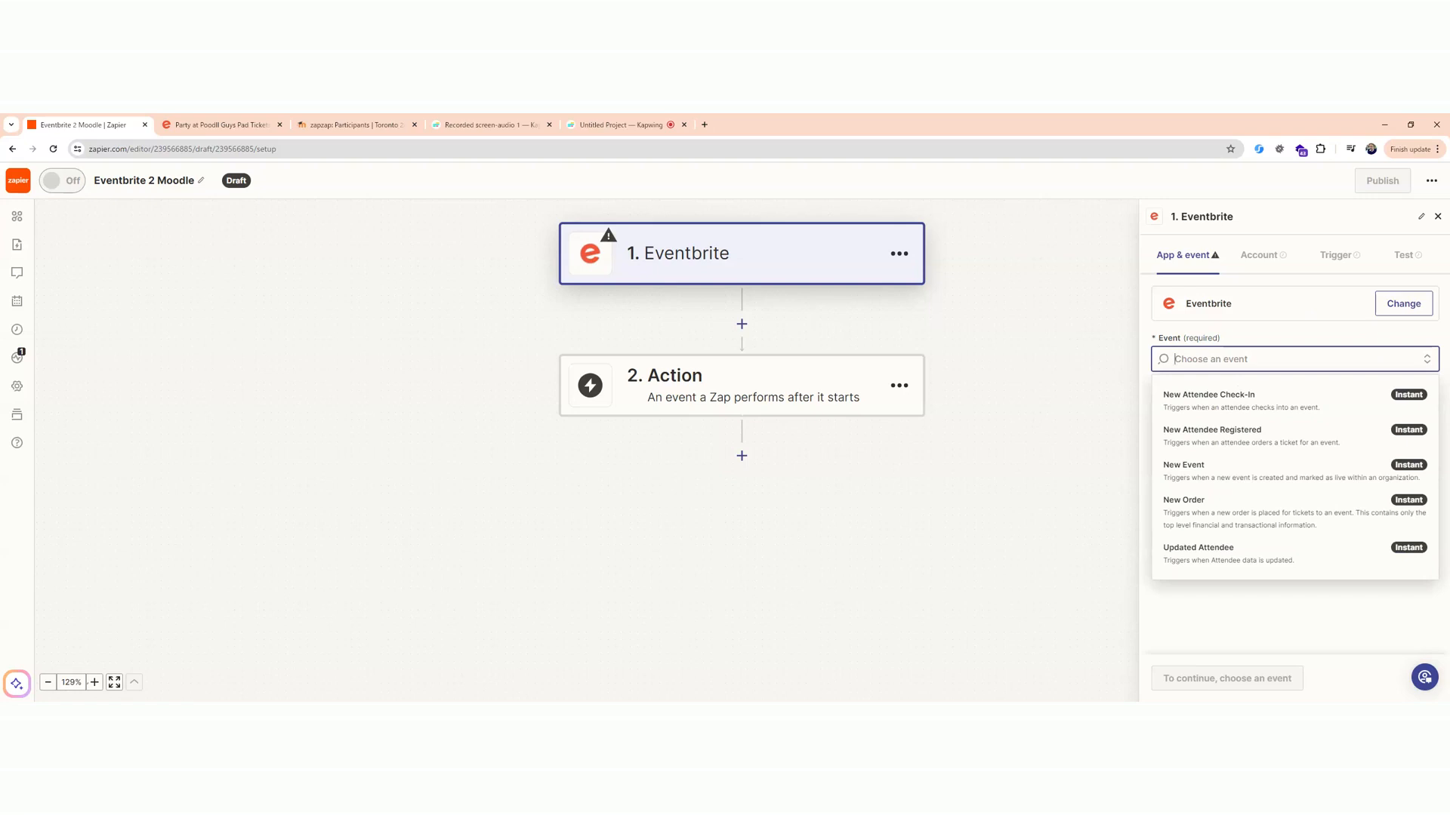
pyautogui.click(1257, 434)
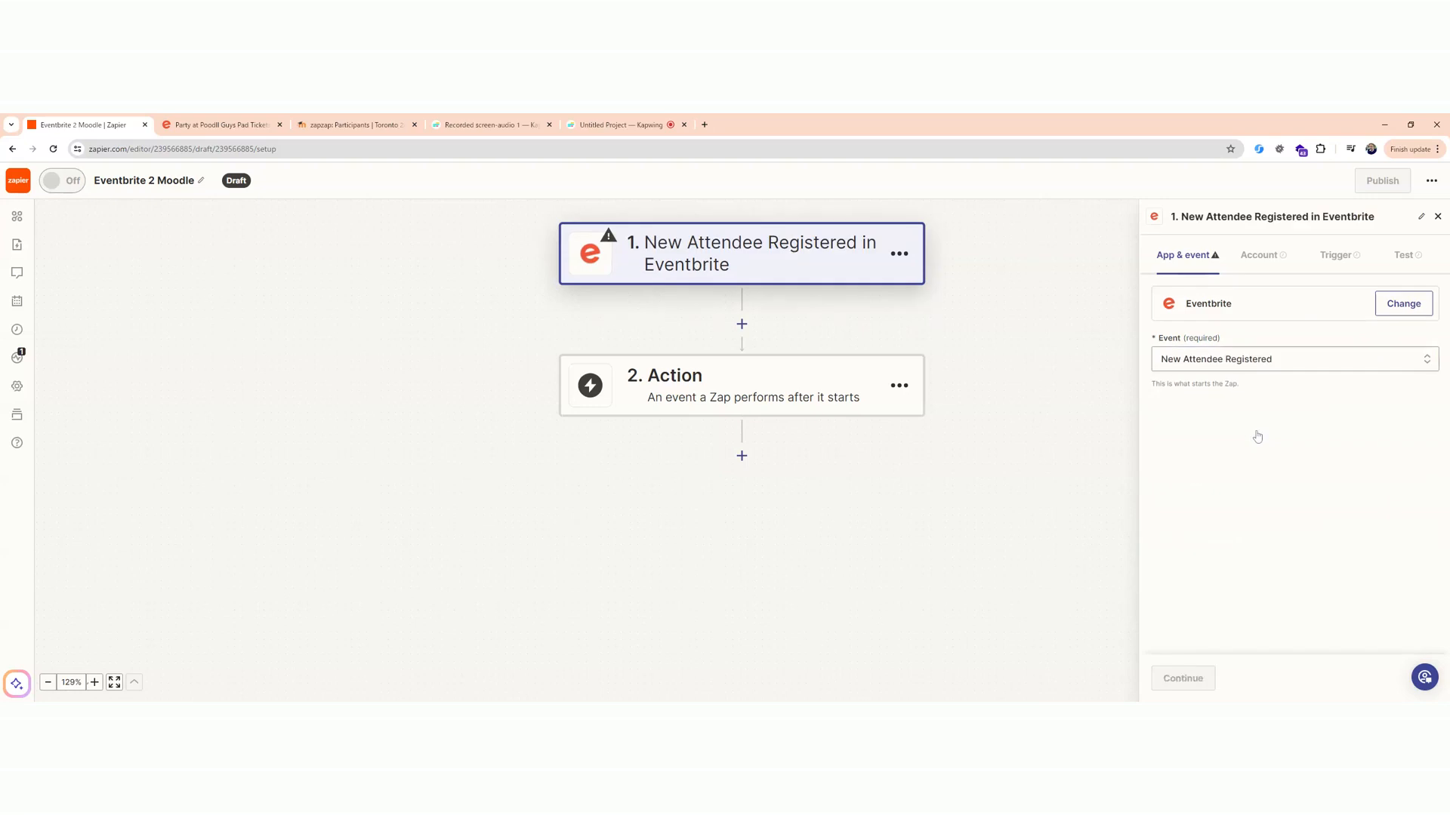
pyautogui.click(1203, 678)
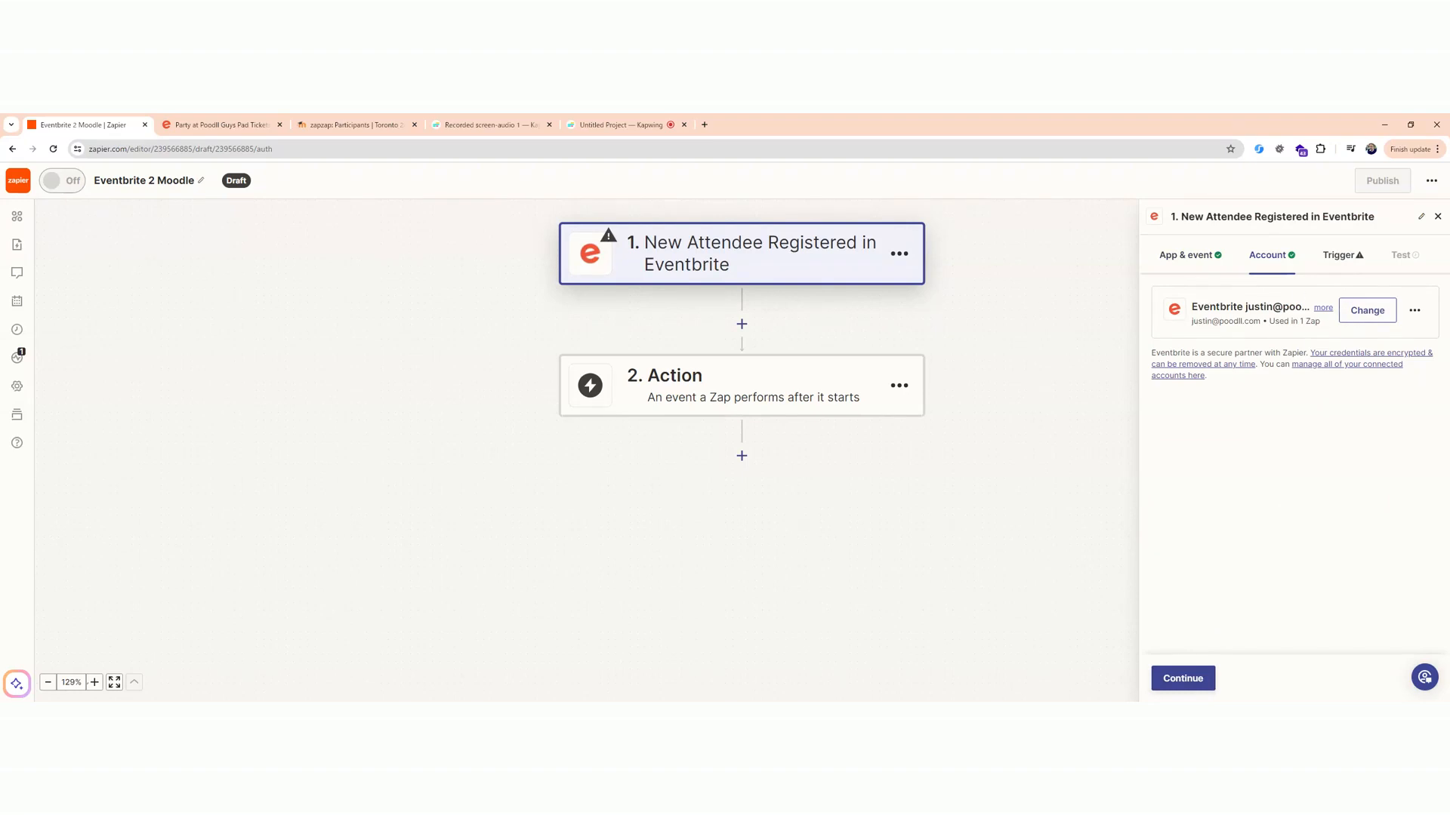
# Accept the connected Eventbrite account for the trigger and select the organization that owns the event.
pyautogui.click(1414, 312)
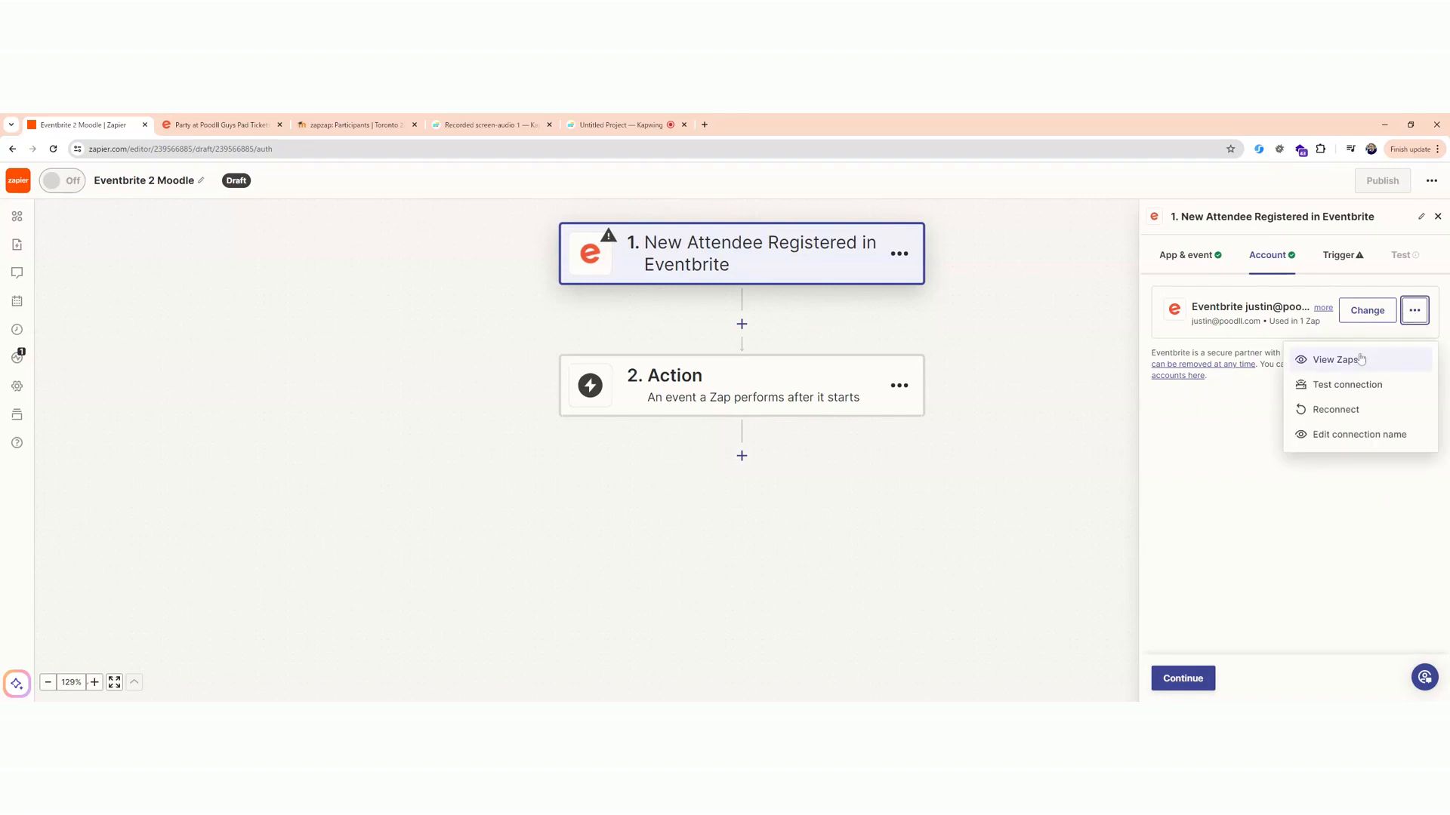
pyautogui.click(1260, 405)
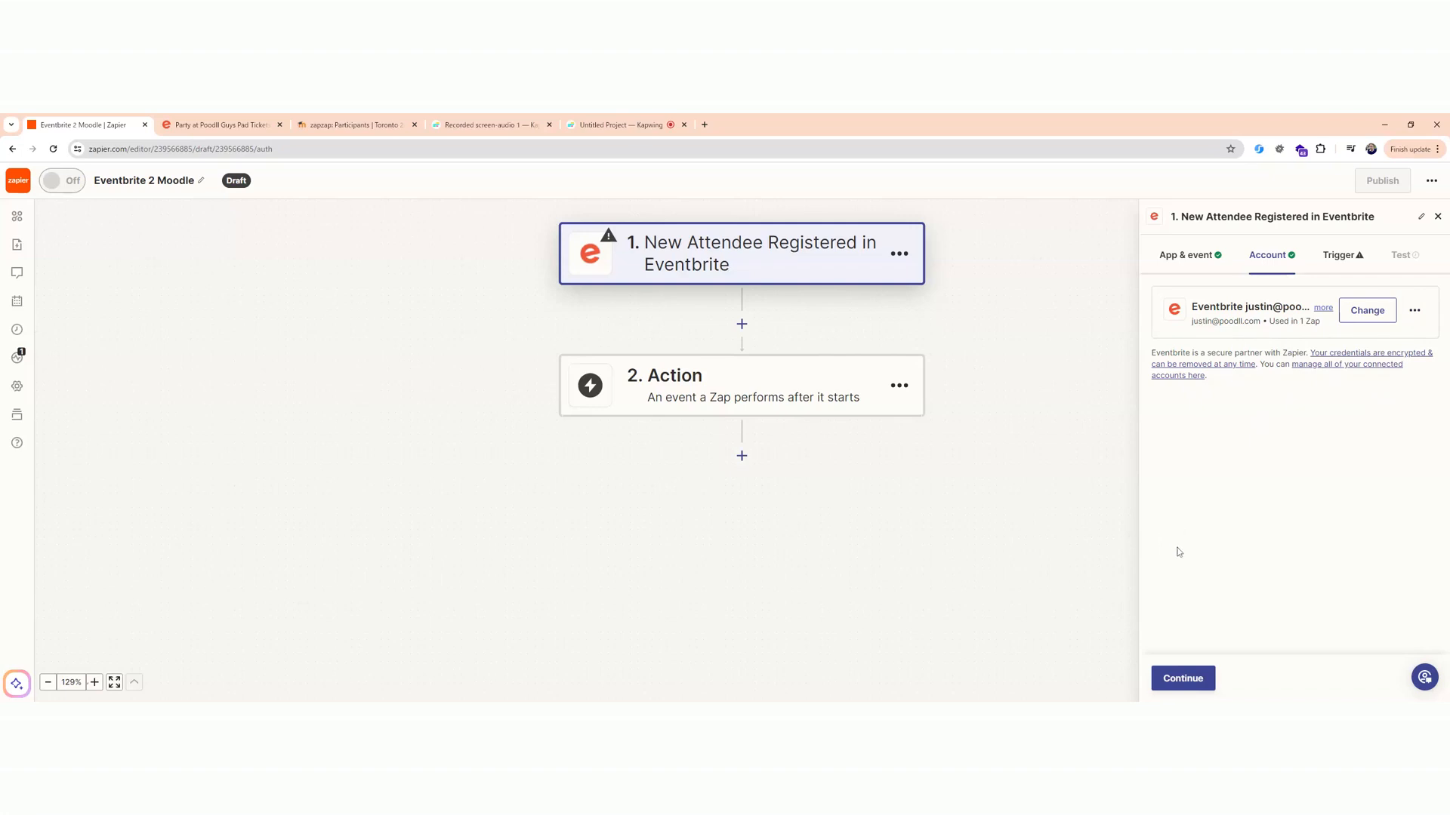
pyautogui.click(1184, 677)
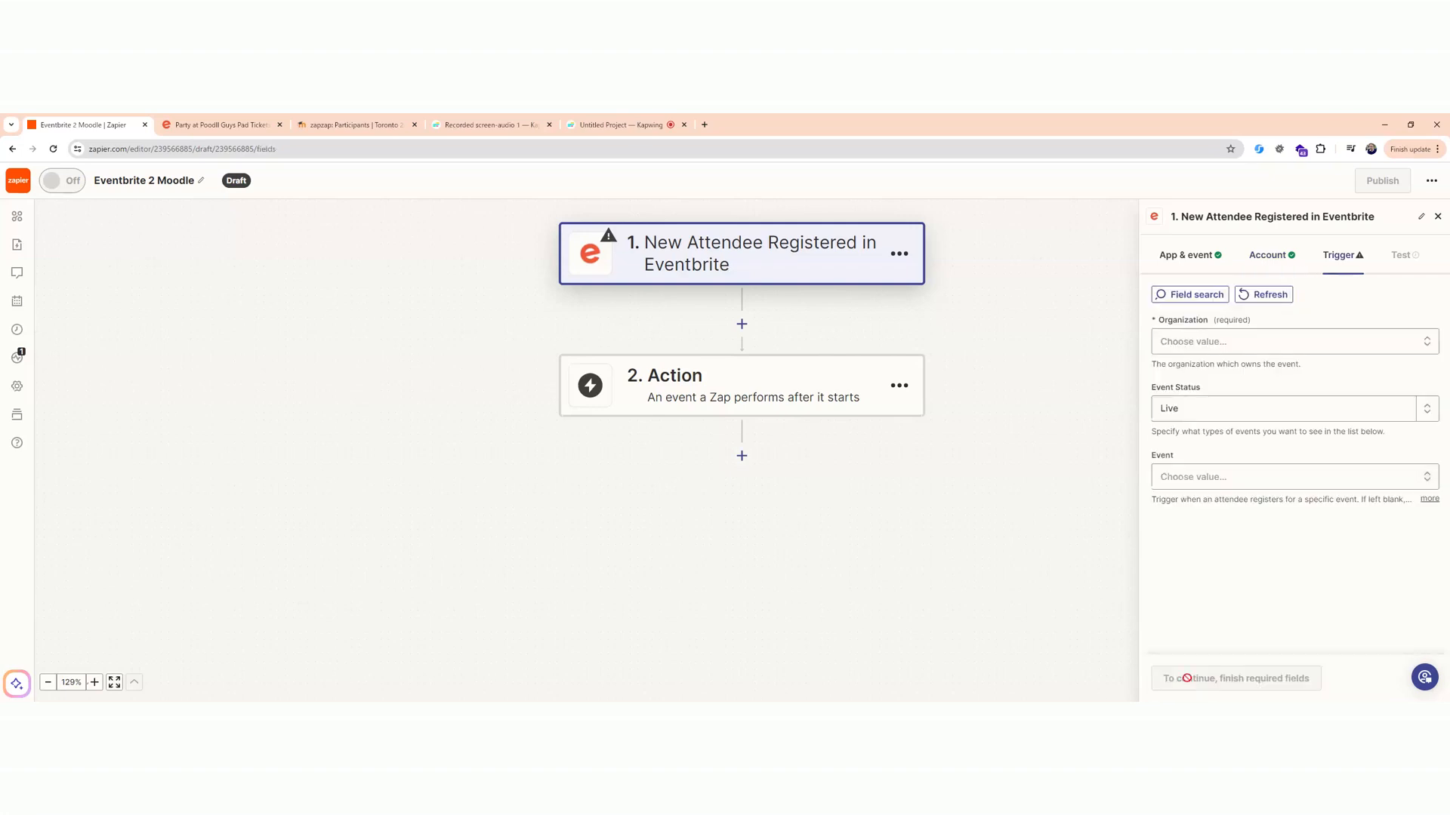
pyautogui.click(1204, 352)
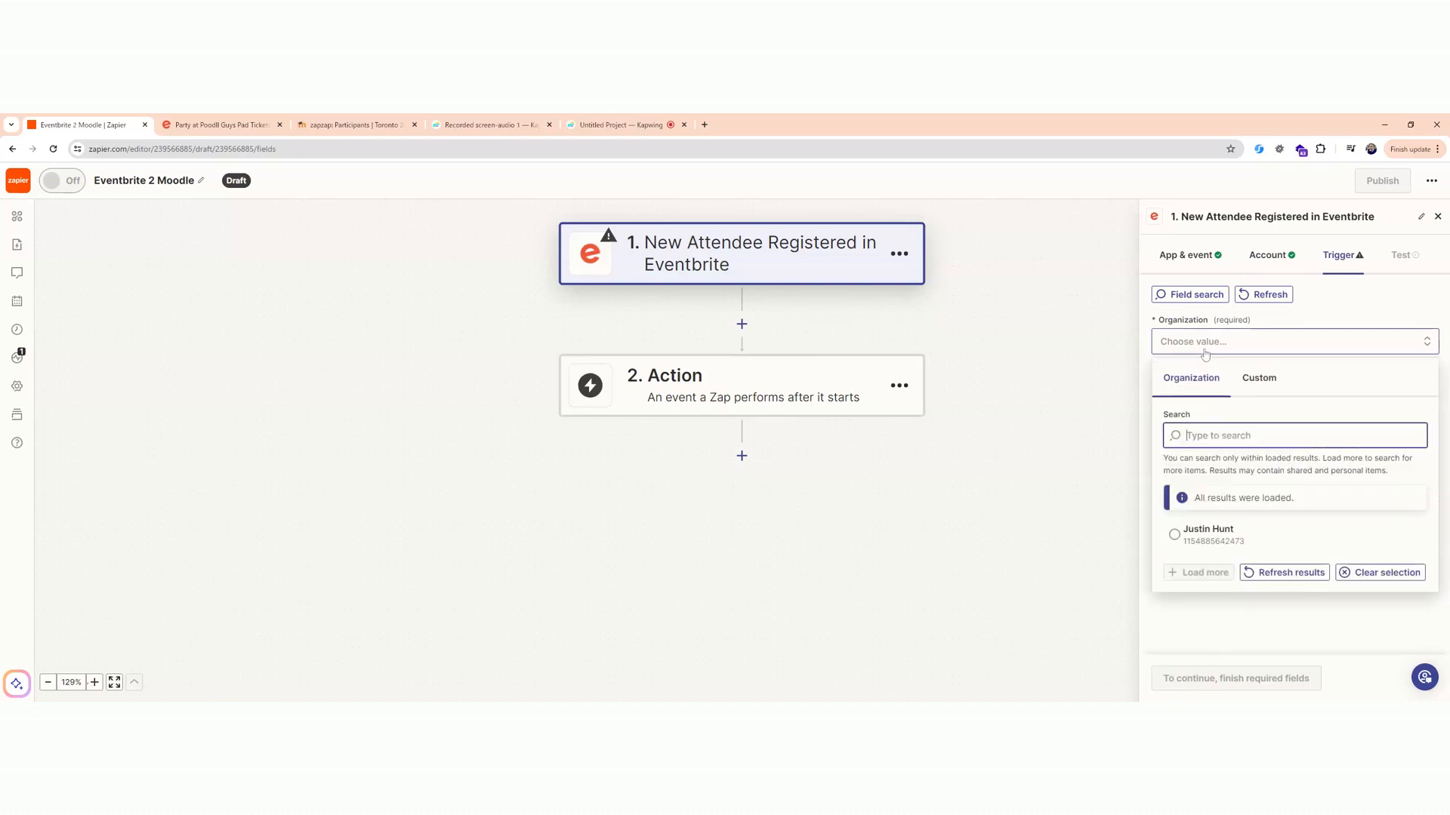
pyautogui.click(1177, 539)
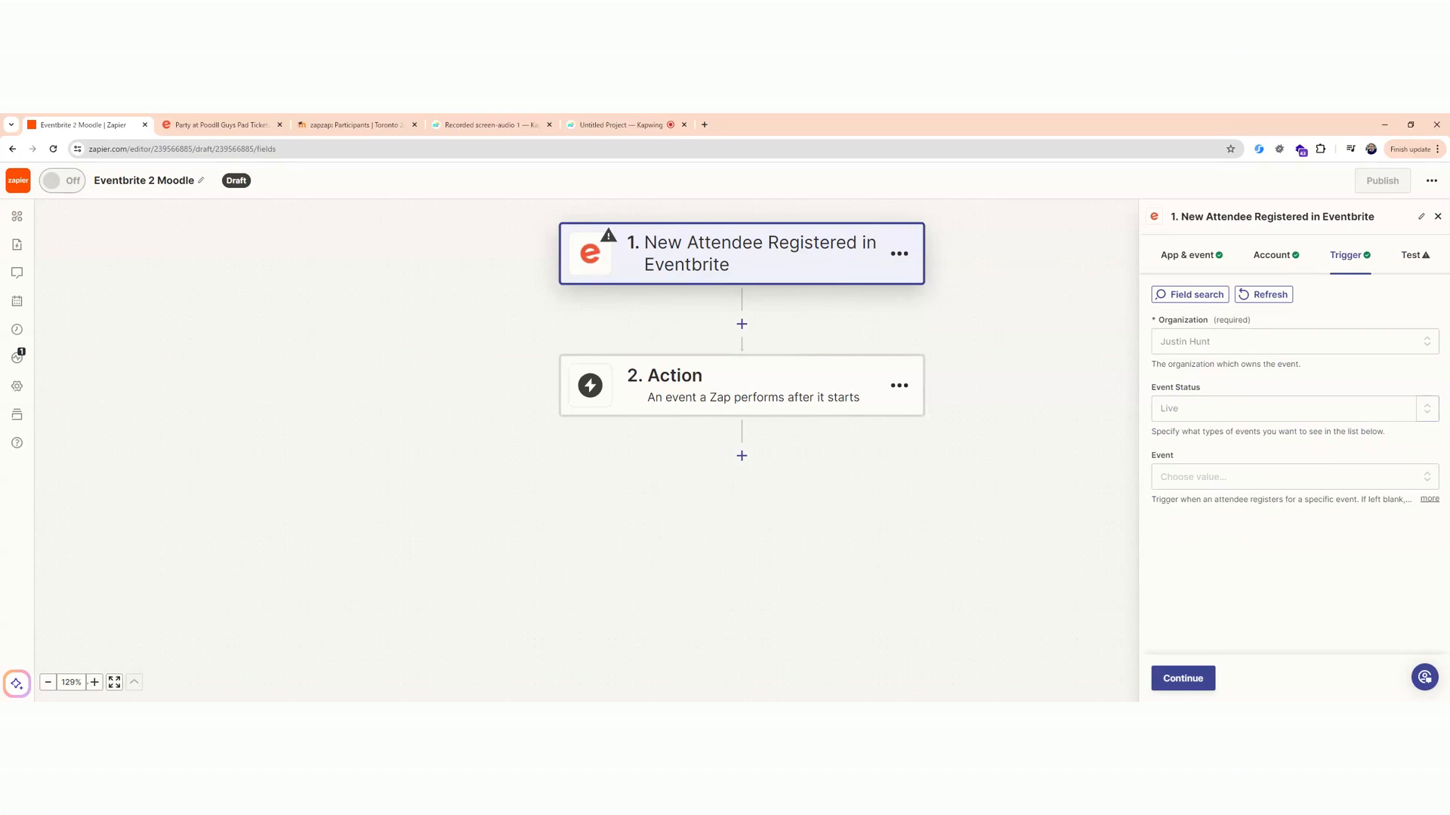
# Set the trigger's event to Party at Poodll Guys Pad and continue to the trigger test.
pyautogui.click(1207, 479)
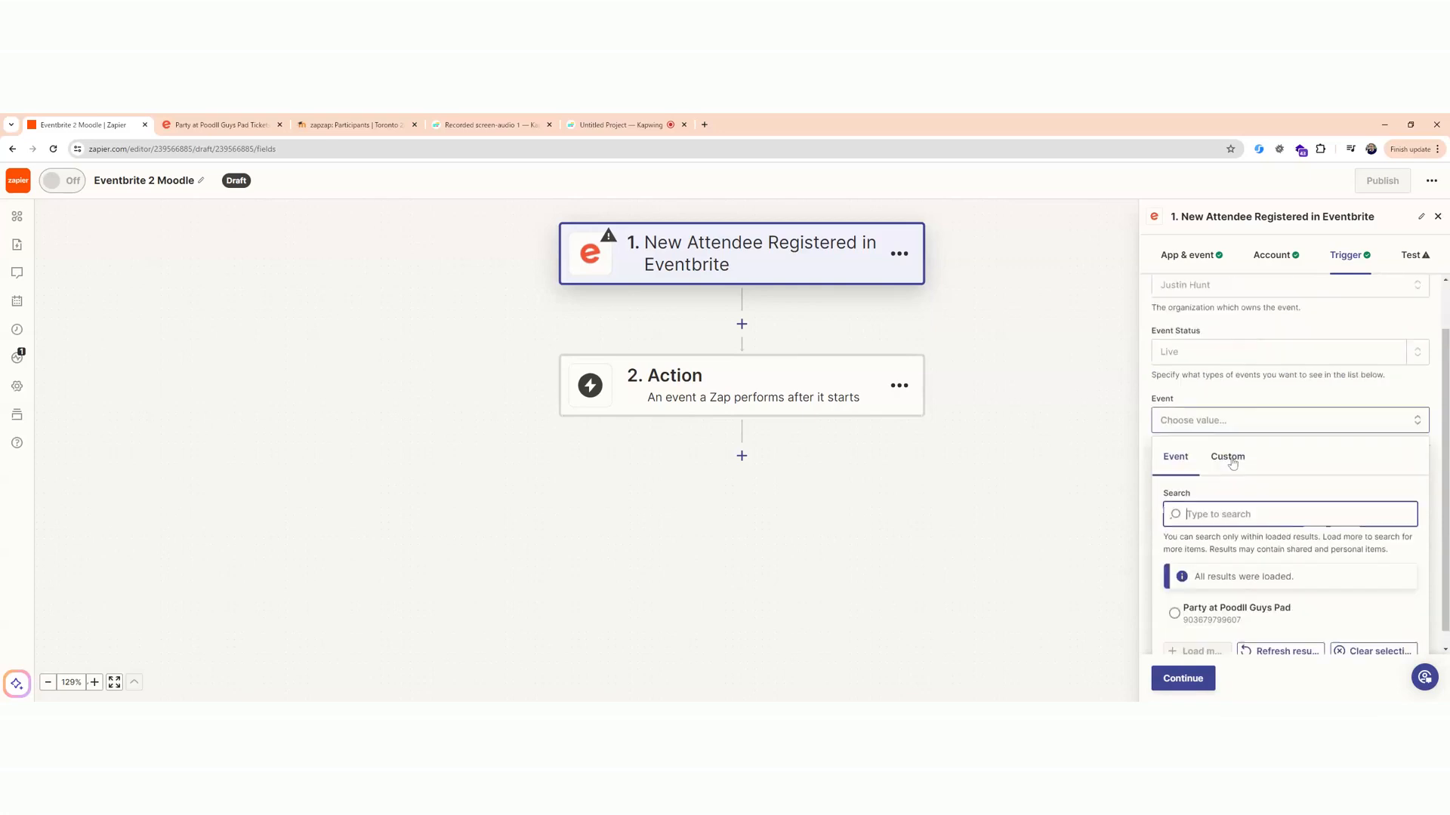
pyautogui.click(1219, 592)
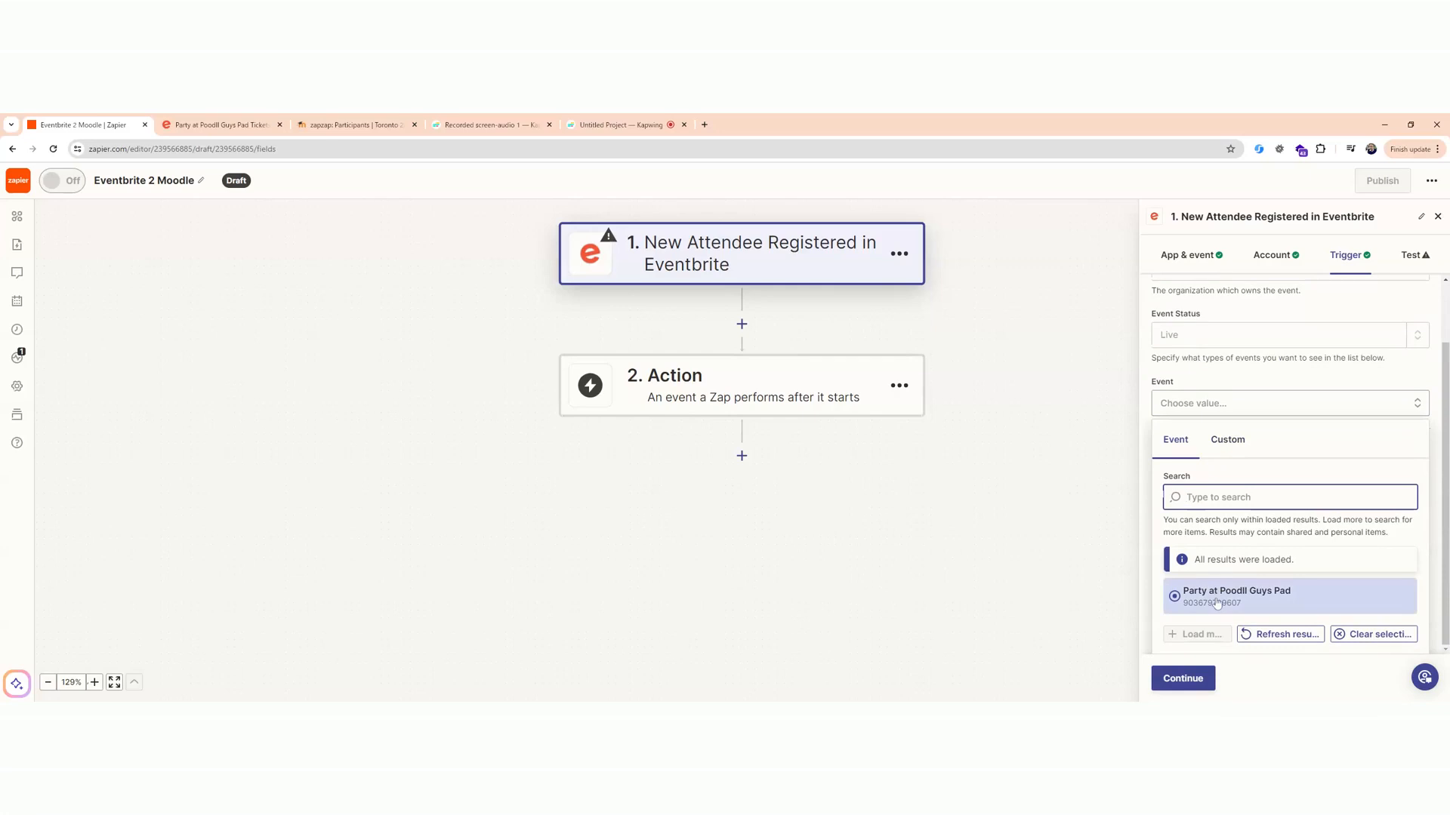
pyautogui.click(1217, 603)
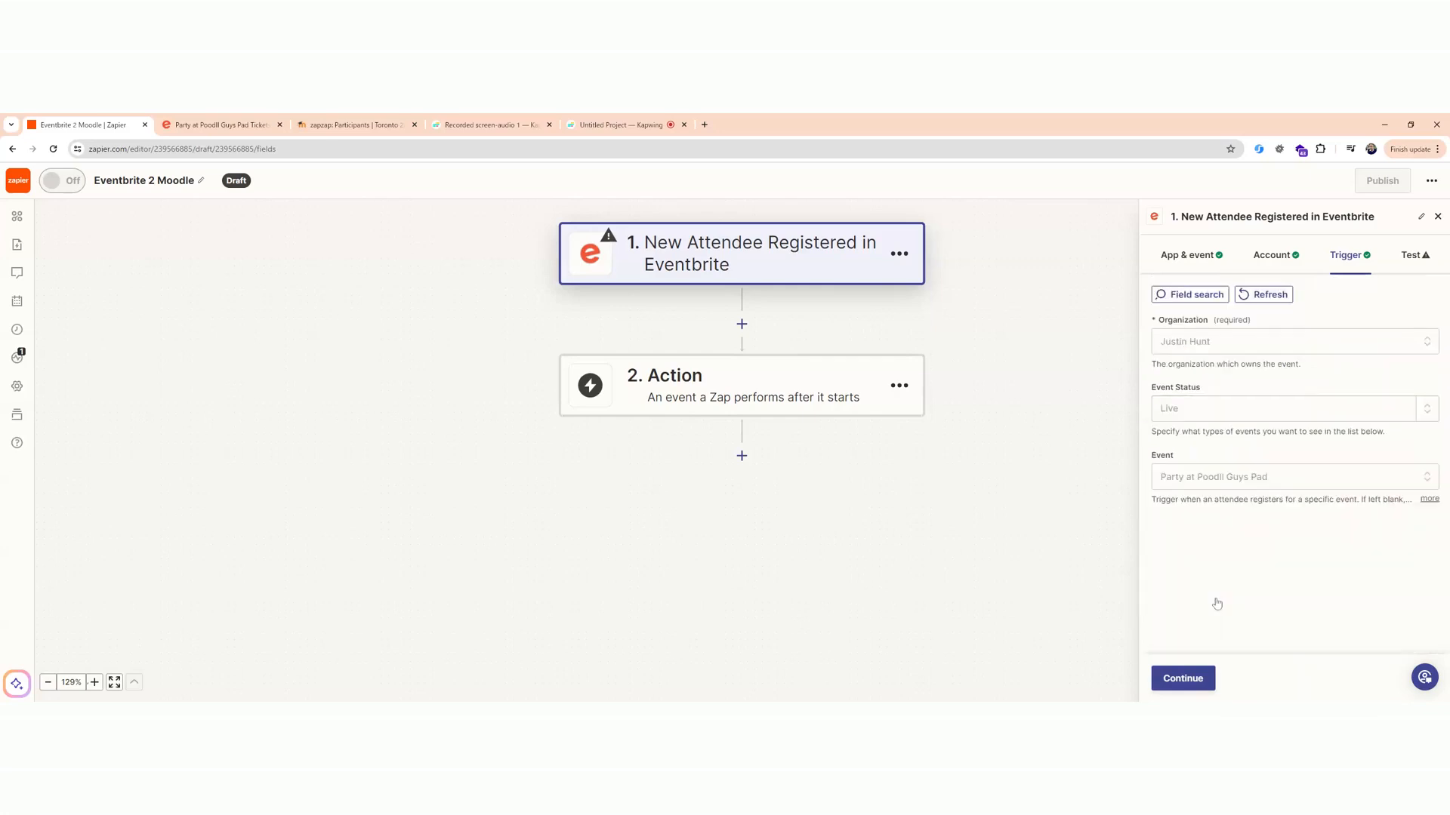
pyautogui.click(1183, 684)
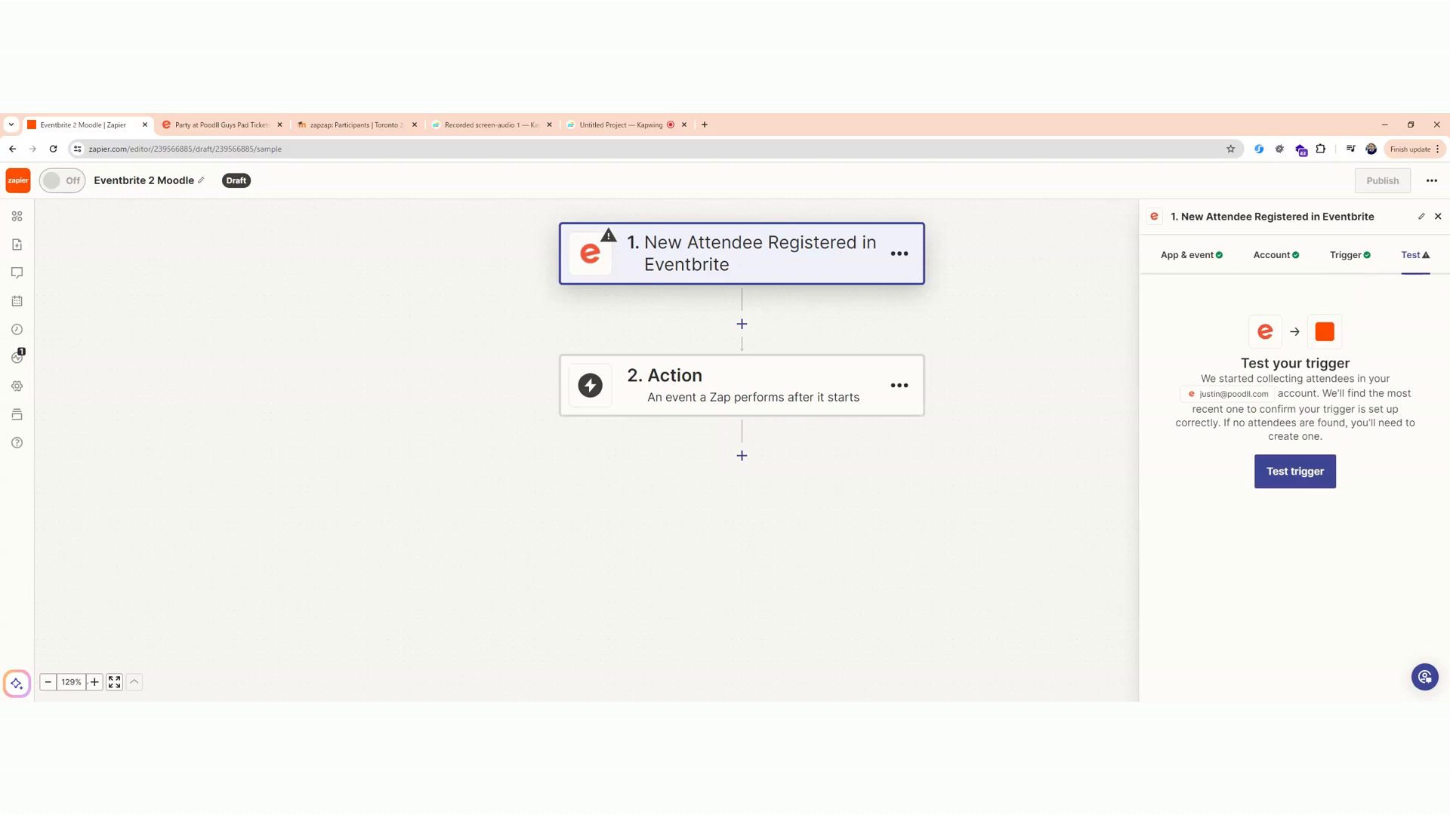
# Test the Eventbrite trigger, review the profile fields of the Attendee C record, and continue with that record.
pyautogui.click(1291, 472)
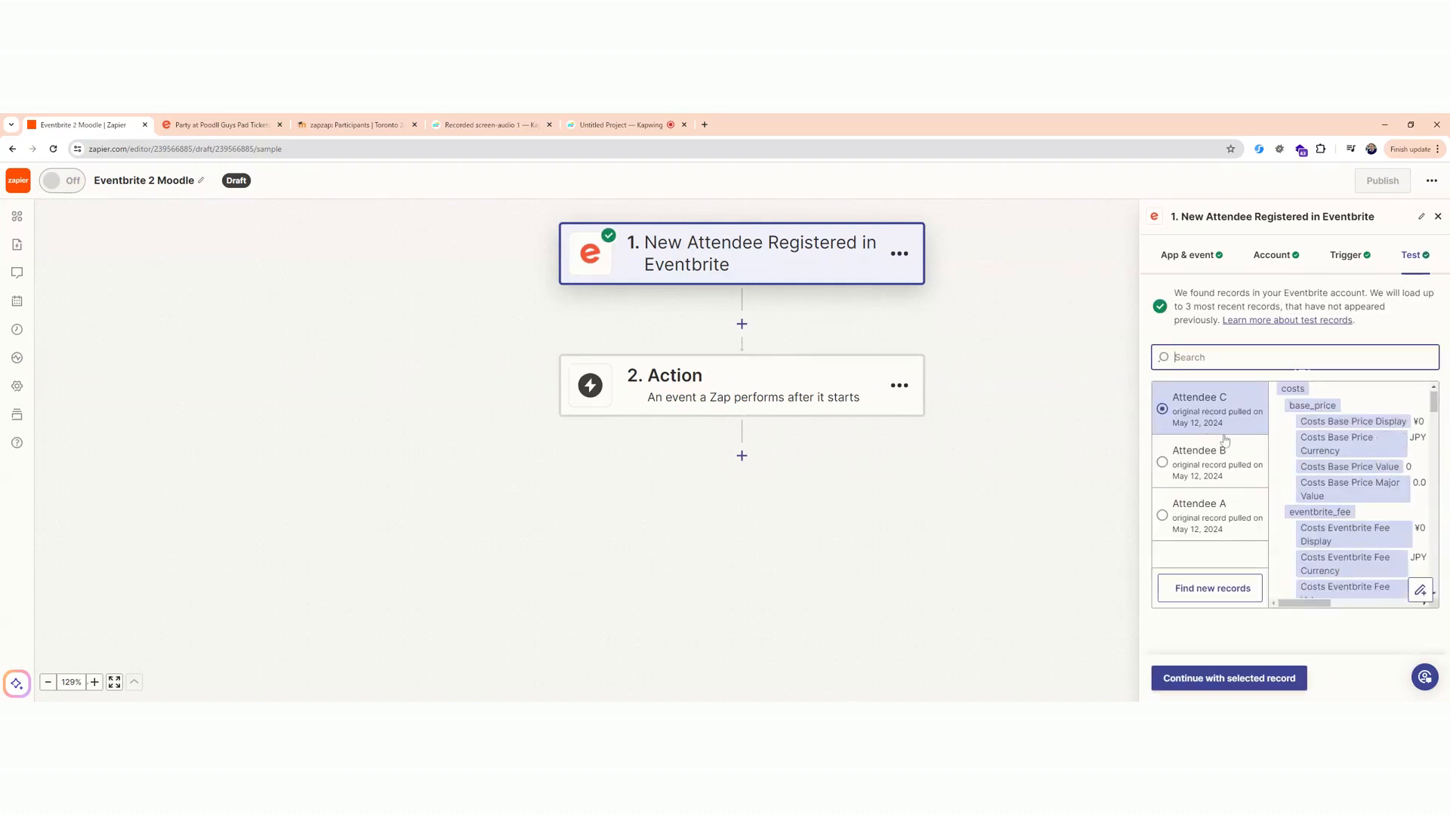
pyautogui.moveTo(1434, 401); pyautogui.dragTo(1446, 574)
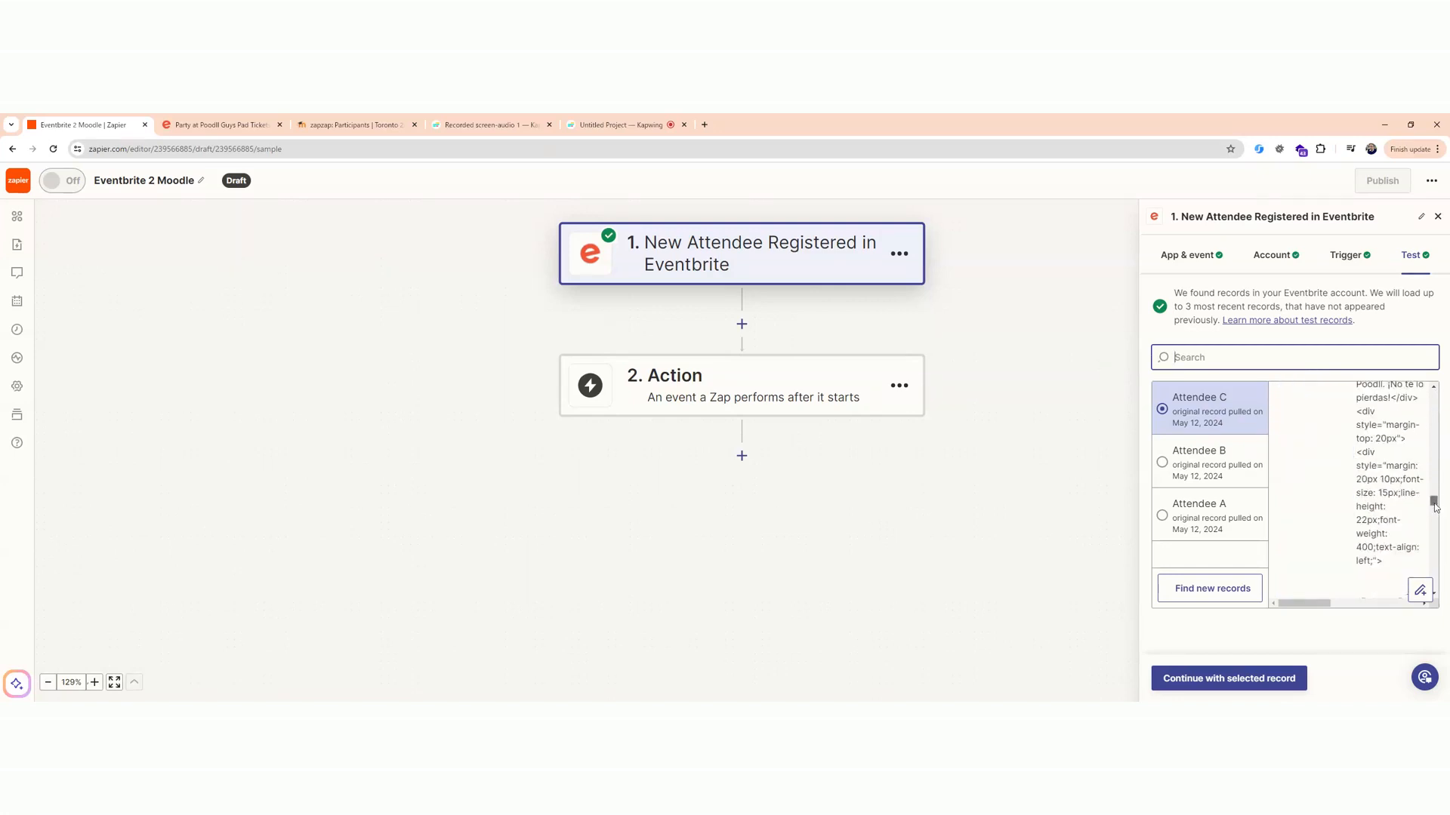
pyautogui.moveTo(1435, 542); pyautogui.dragTo(1437, 572)
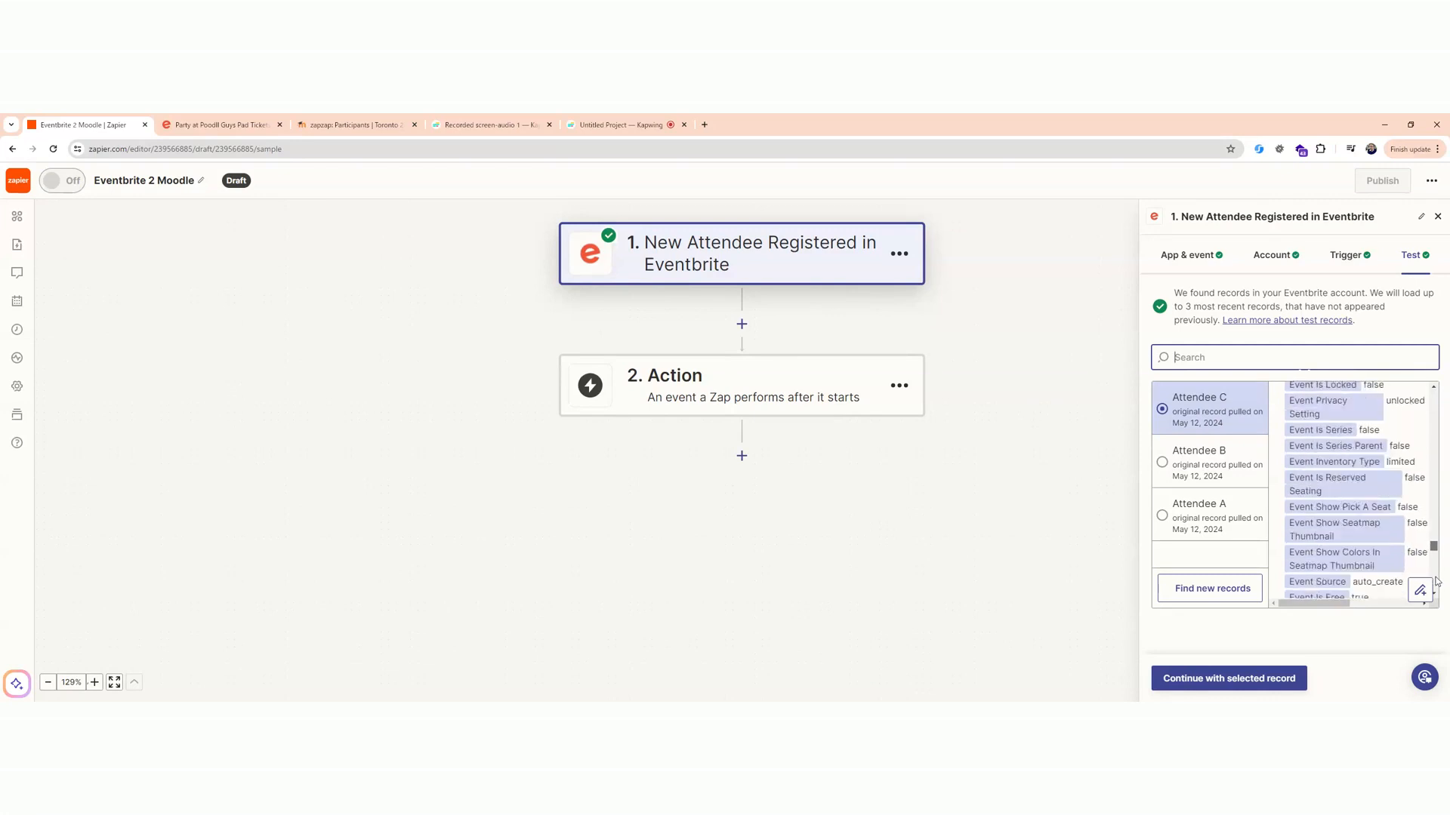
pyautogui.moveTo(1435, 592); pyautogui.dragTo(1425, 434)
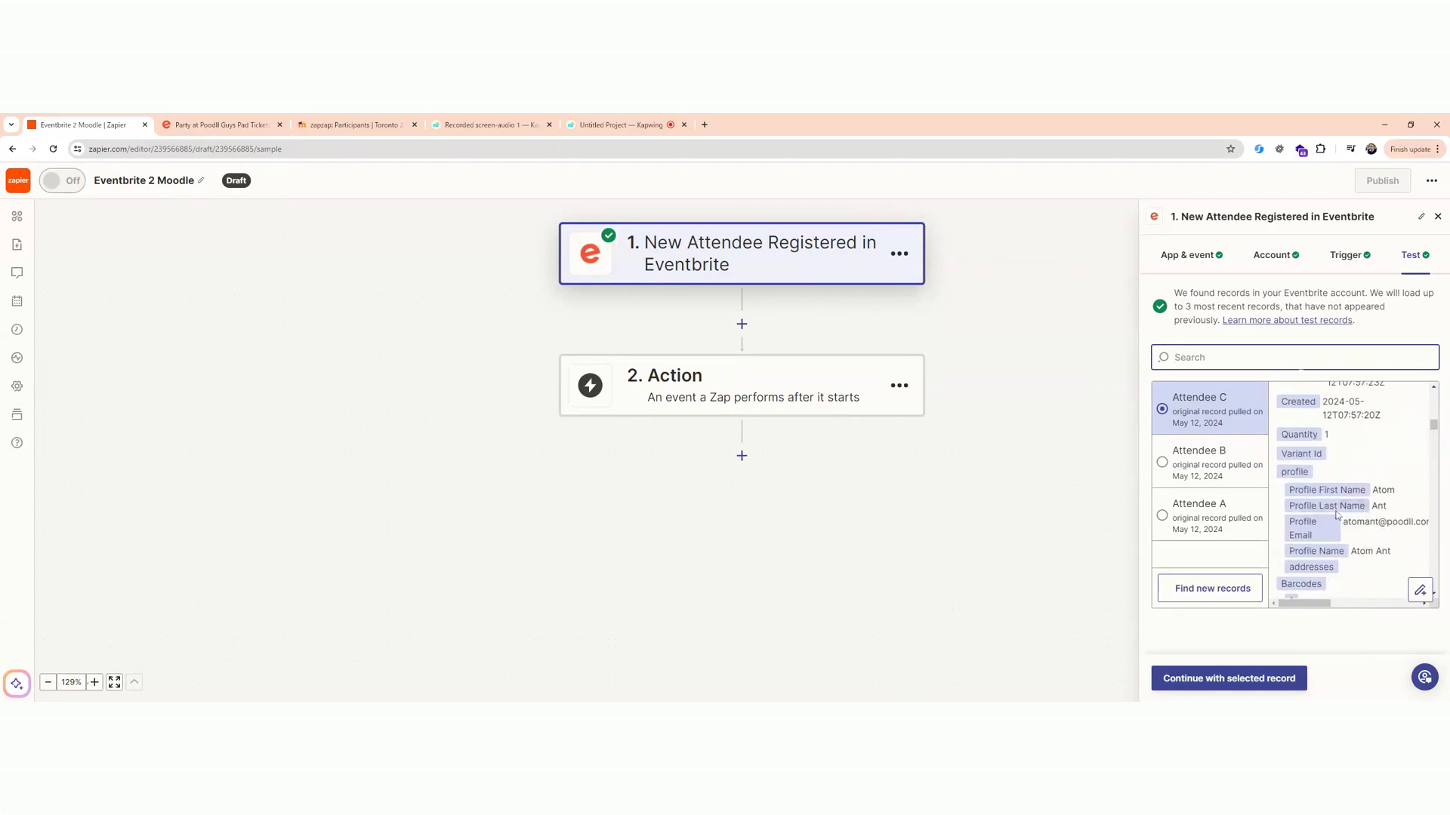
pyautogui.click(1213, 677)
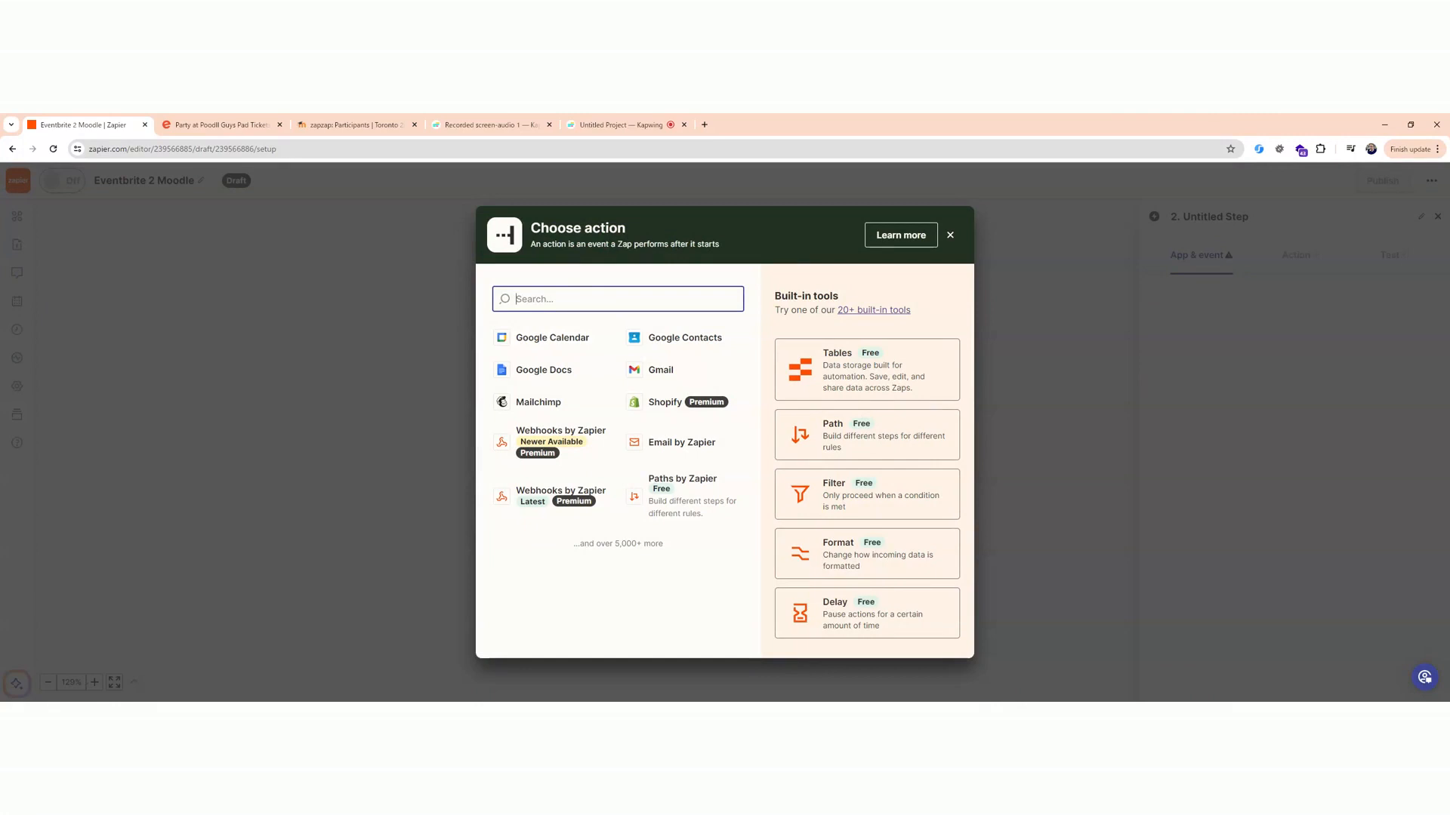
# Search the action apps for "poodll net" and set the latest Poodll NET version as the second step's app.
pyautogui.write('pood')
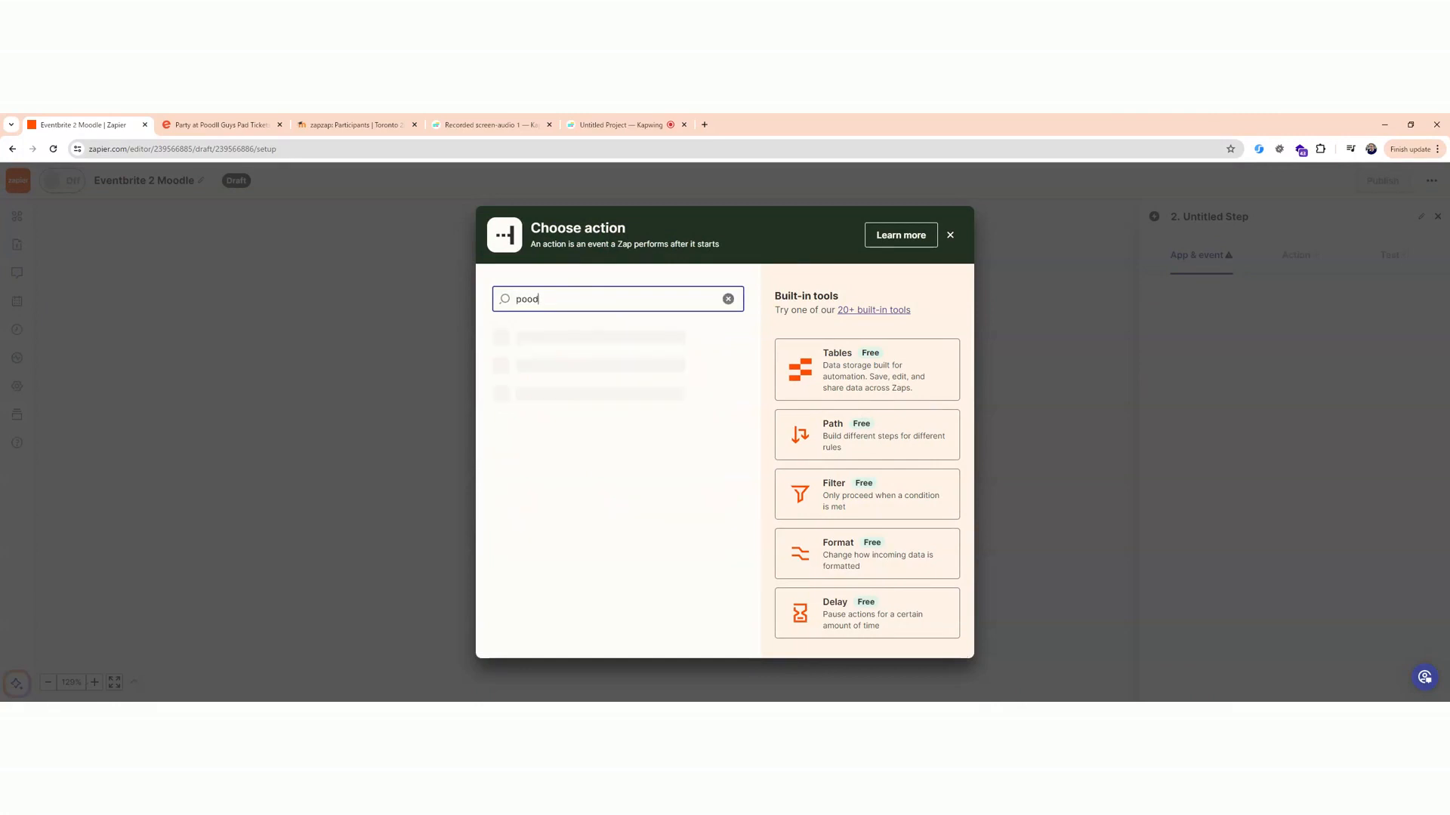
pyautogui.write('ll net')
pyautogui.click(573, 376)
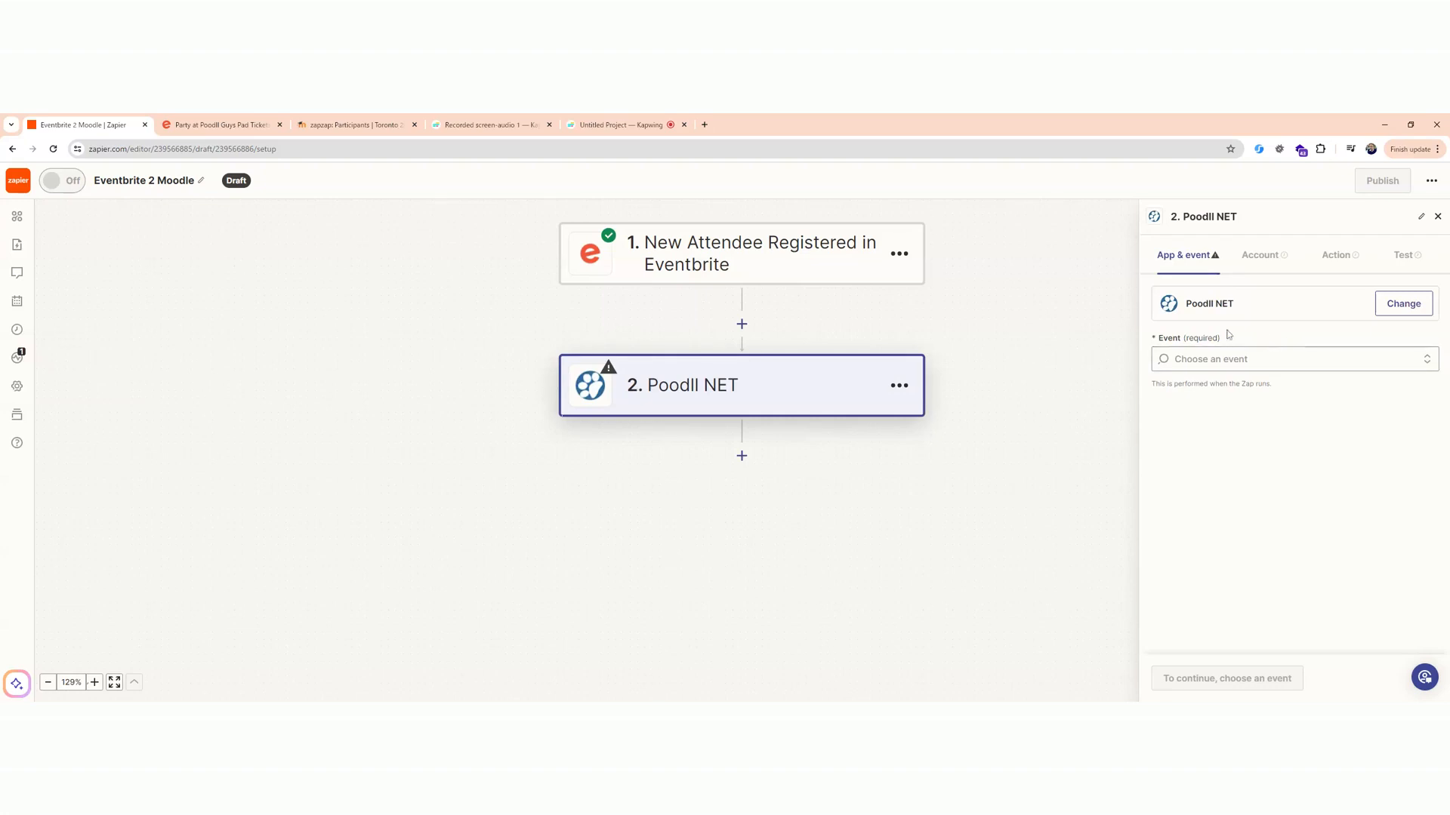
# Set the Poodll NET action event to Create User and continue to the account settings.
pyautogui.click(1294, 360)
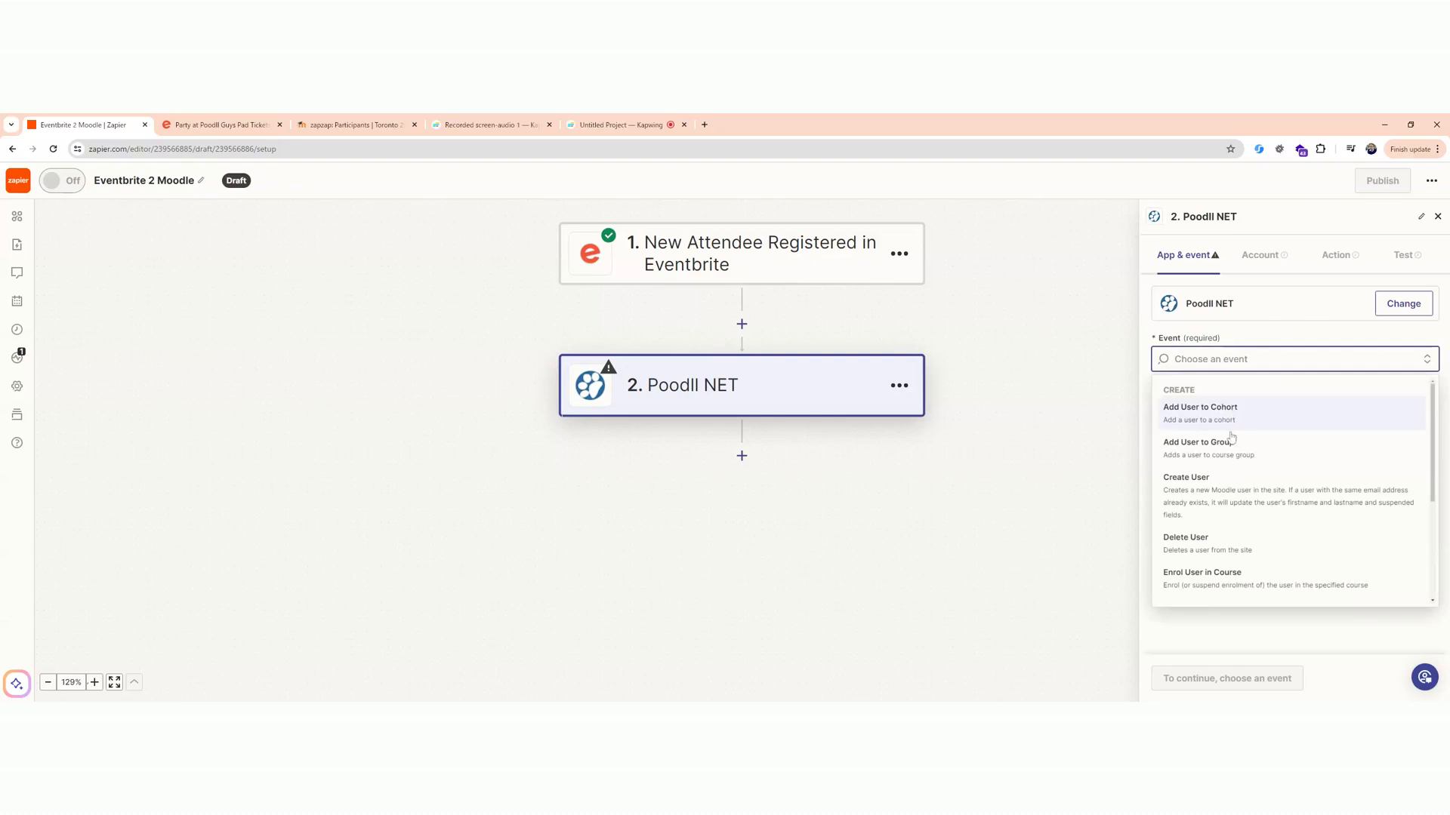
pyautogui.click(1230, 494)
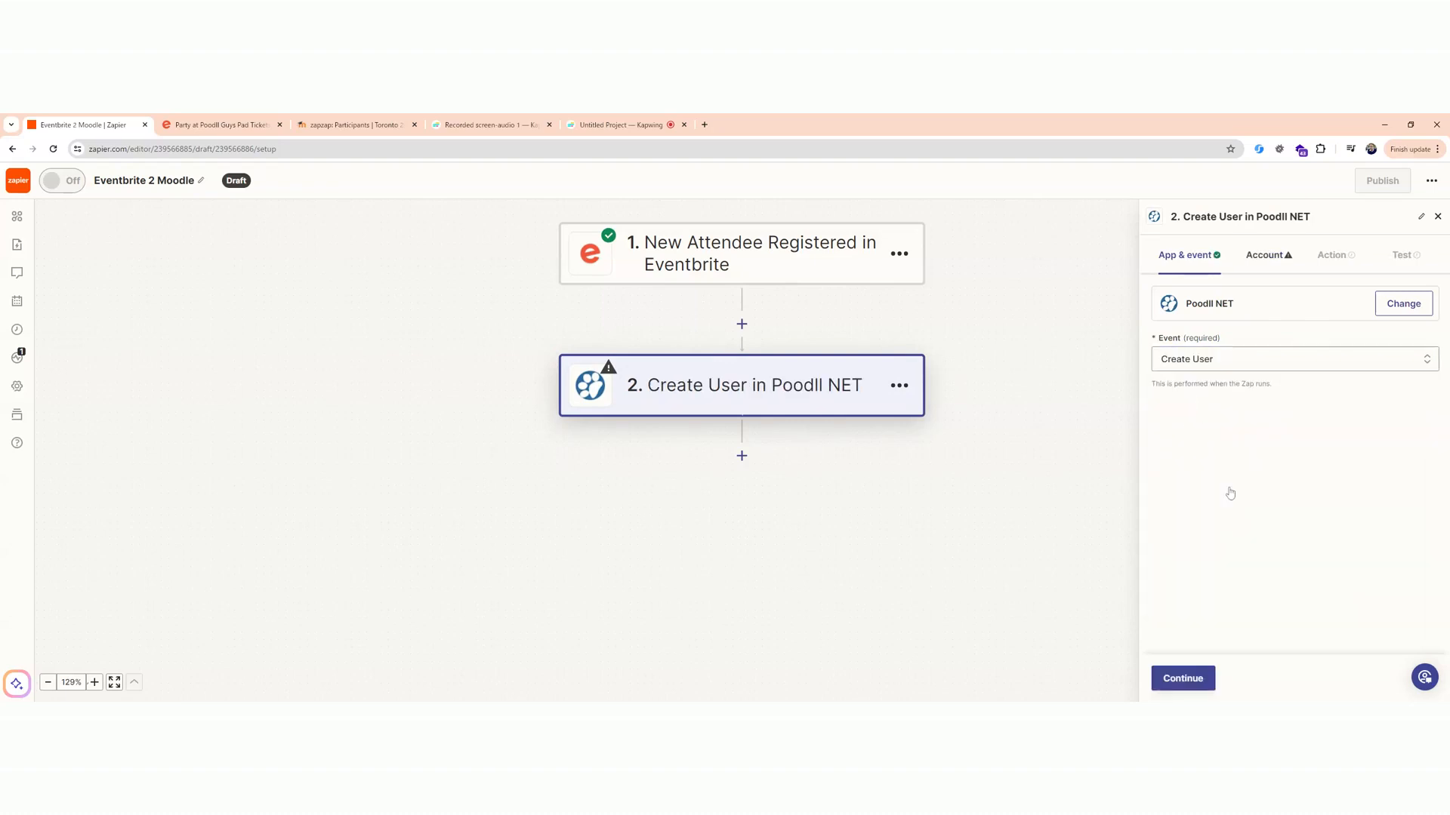
pyautogui.click(1179, 682)
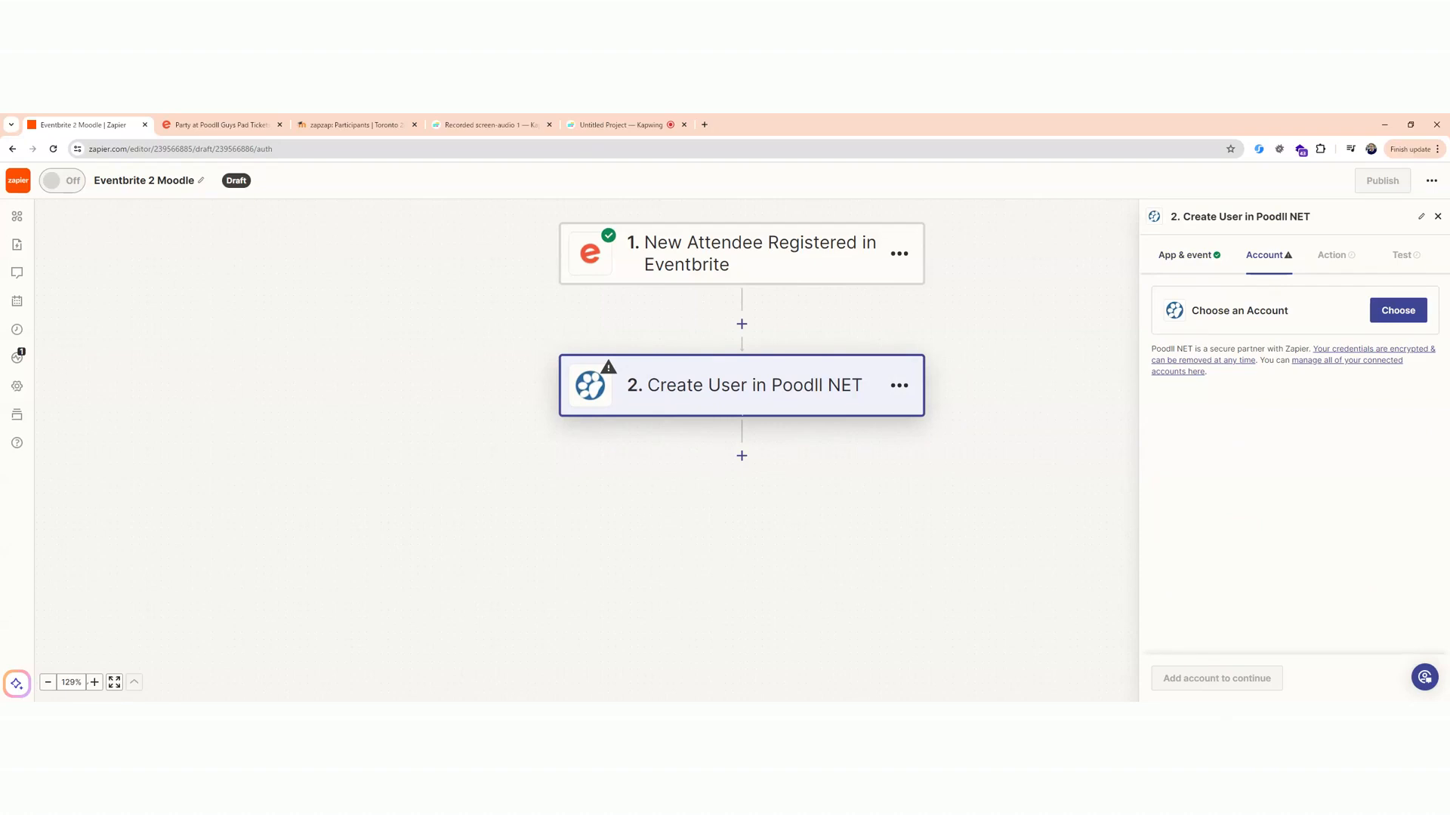
# Choose the Poodll NET for Toronto 2024 account for the Create User step and continue to its fields.
pyautogui.click(1384, 314)
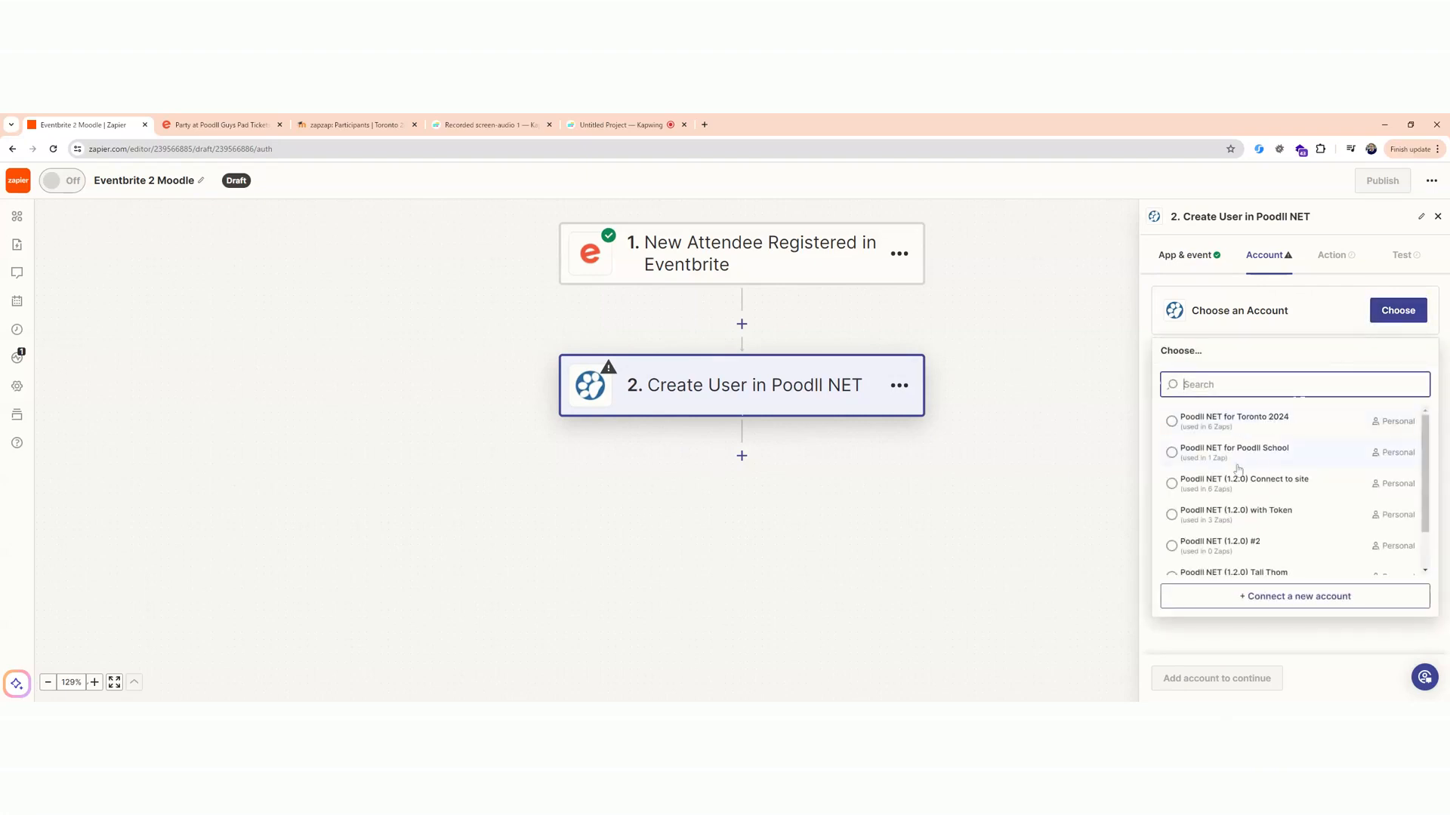
pyautogui.click(1213, 428)
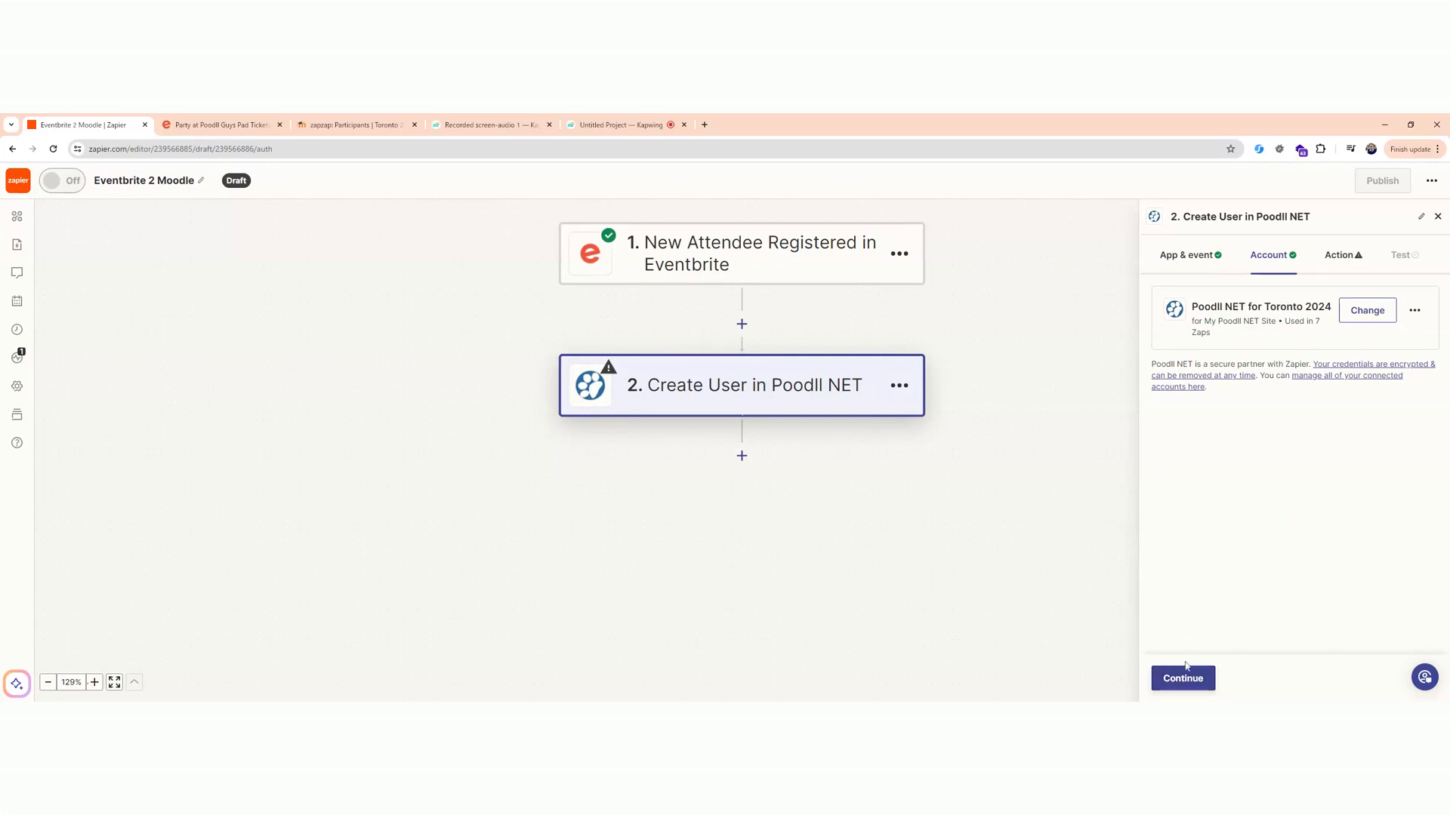
pyautogui.click(1193, 680)
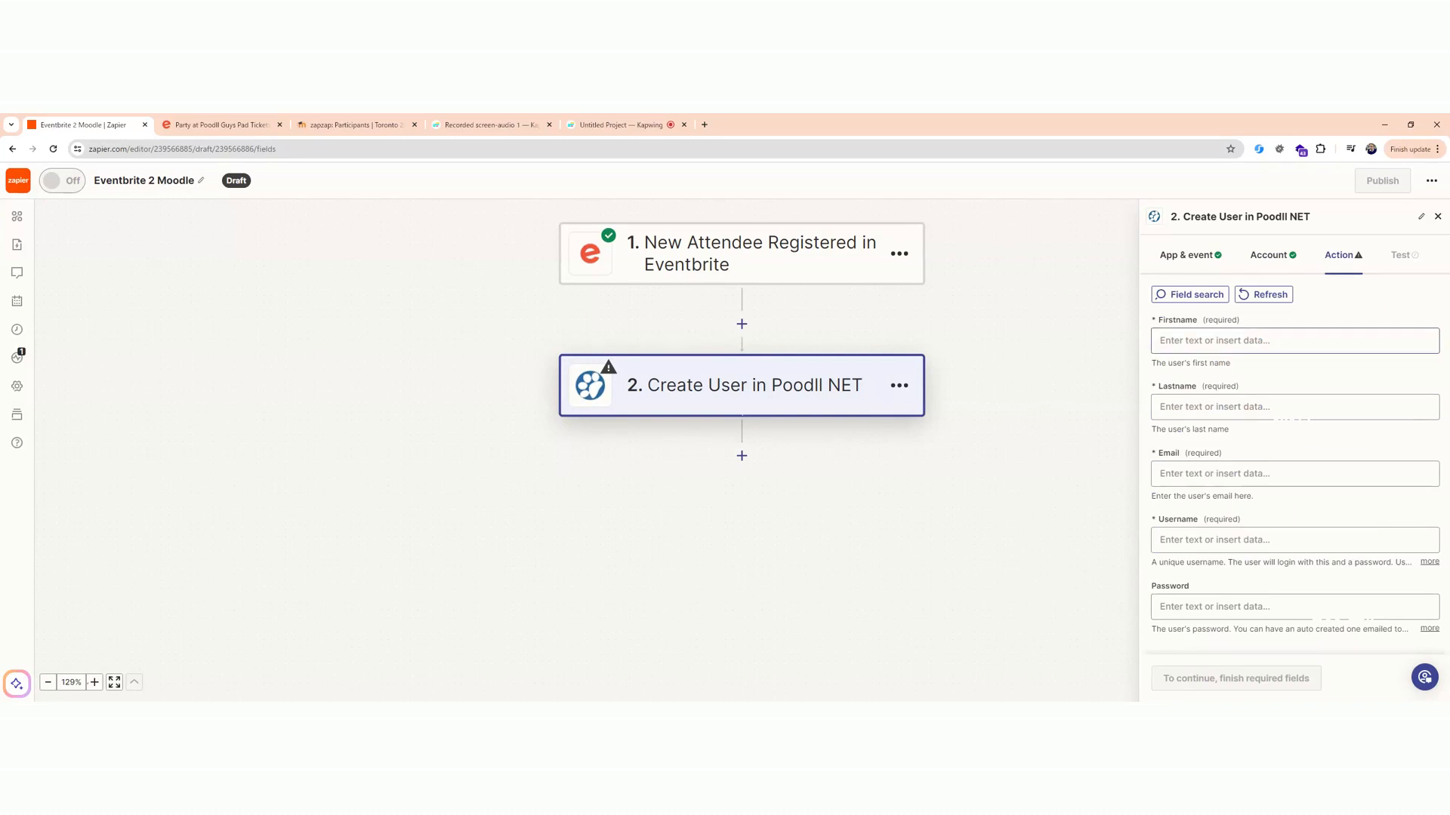
# Map the Create User step's Firstname to Eventbrite's Profile First Name and its Lastname to Profile Last Name.
pyautogui.click(1294, 341)
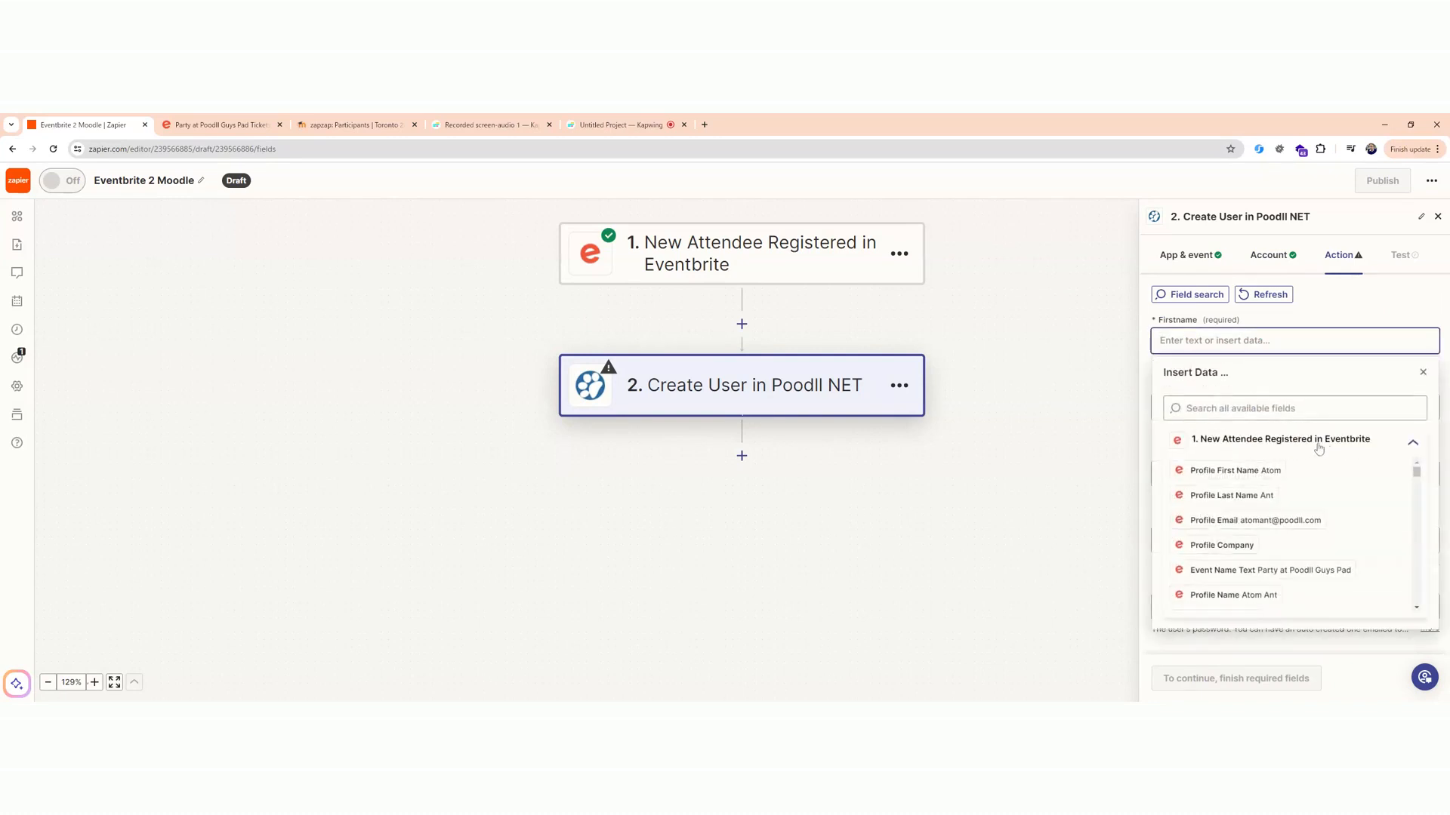
pyautogui.click(1267, 471)
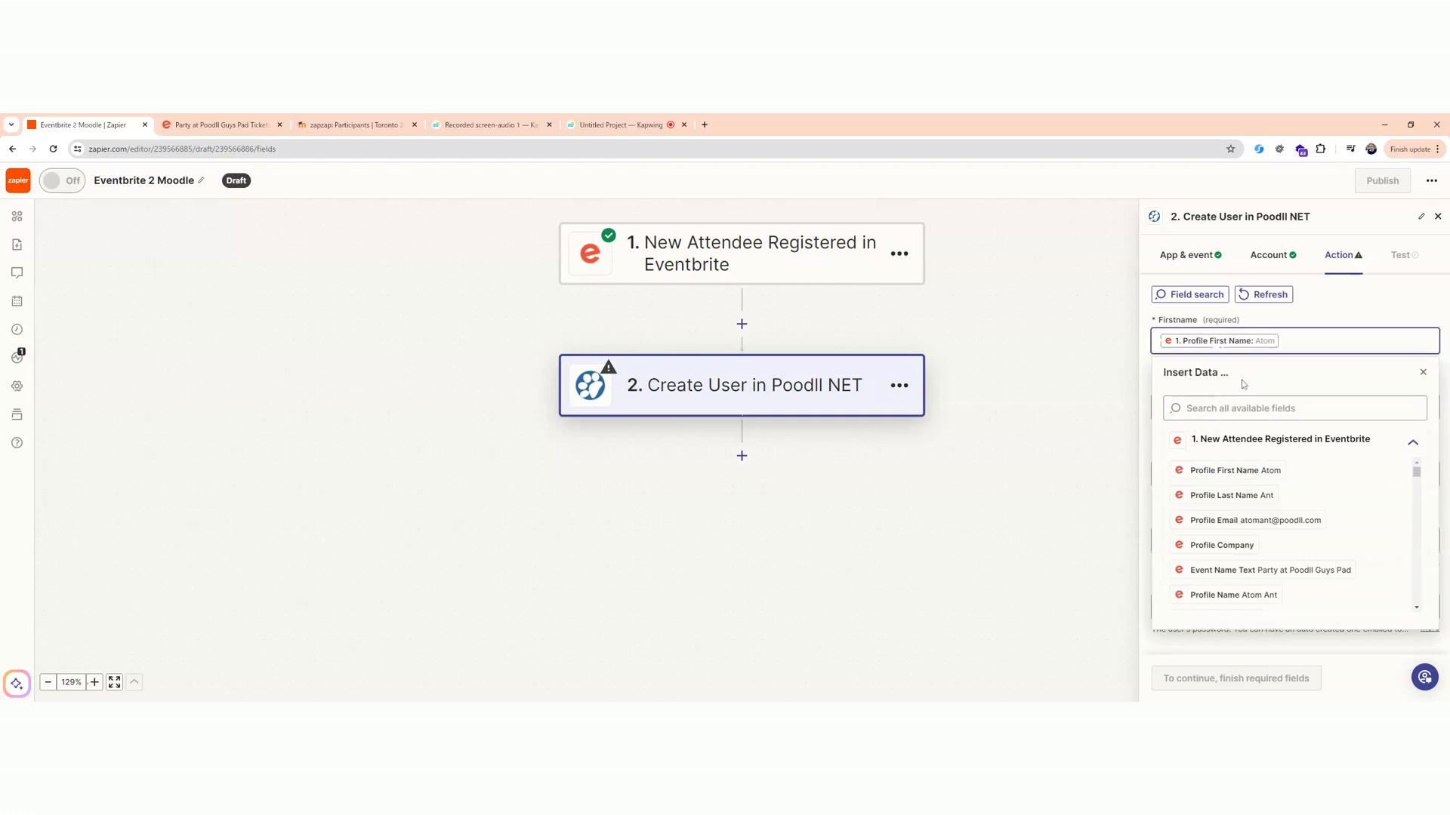
pyautogui.click(1420, 374)
pyautogui.click(1290, 410)
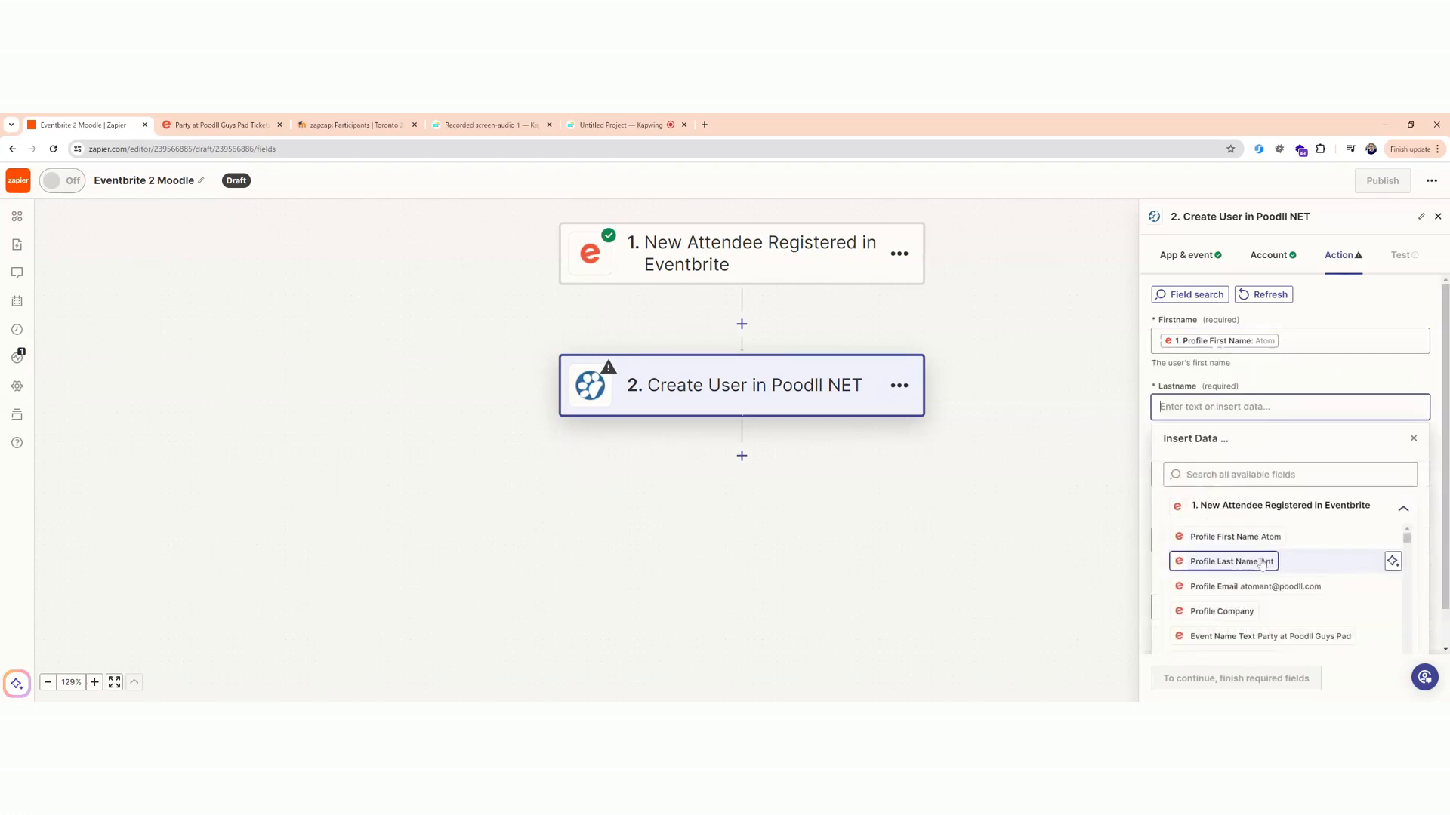
pyautogui.click(1261, 563)
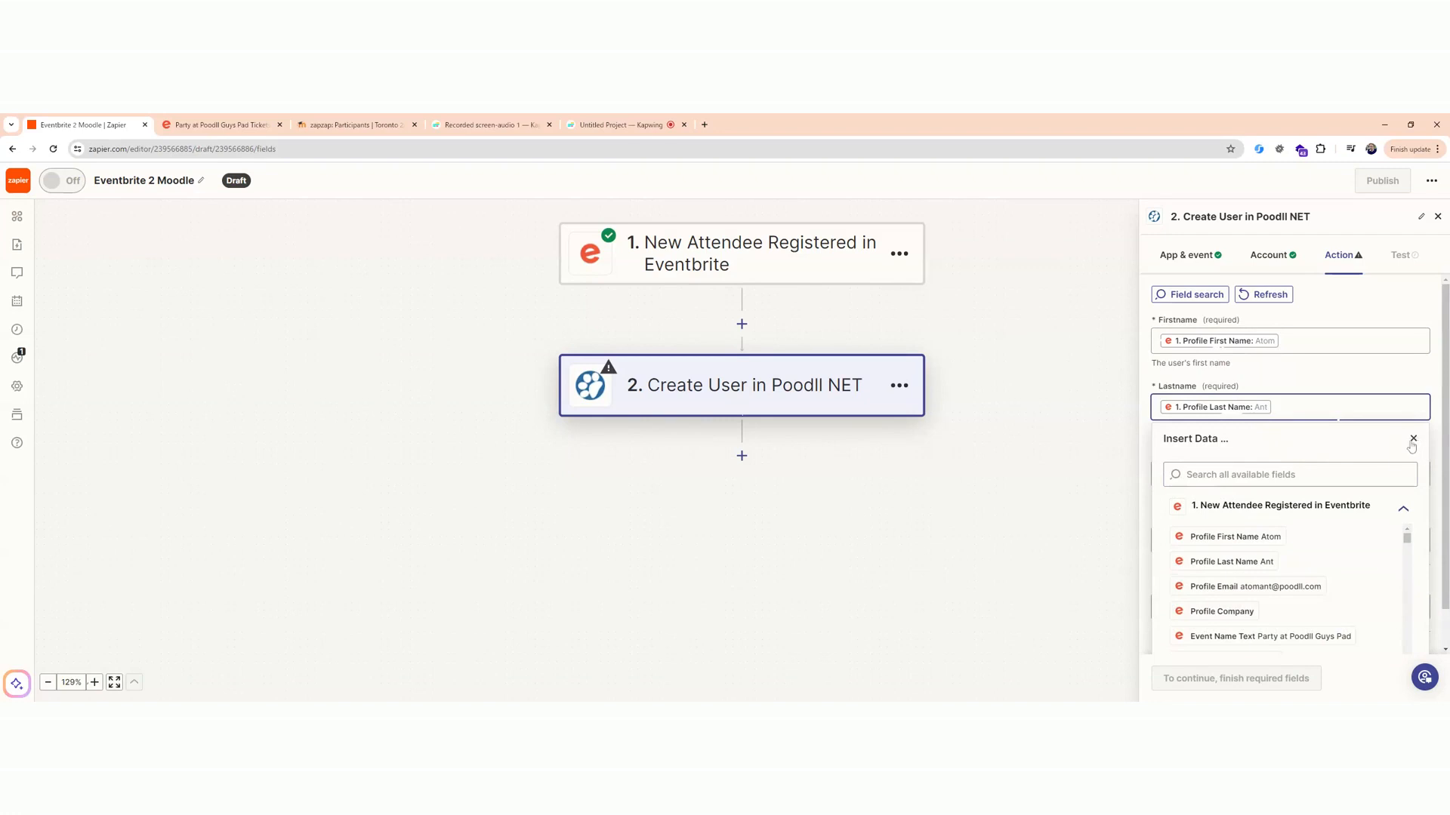
pyautogui.click(1276, 539)
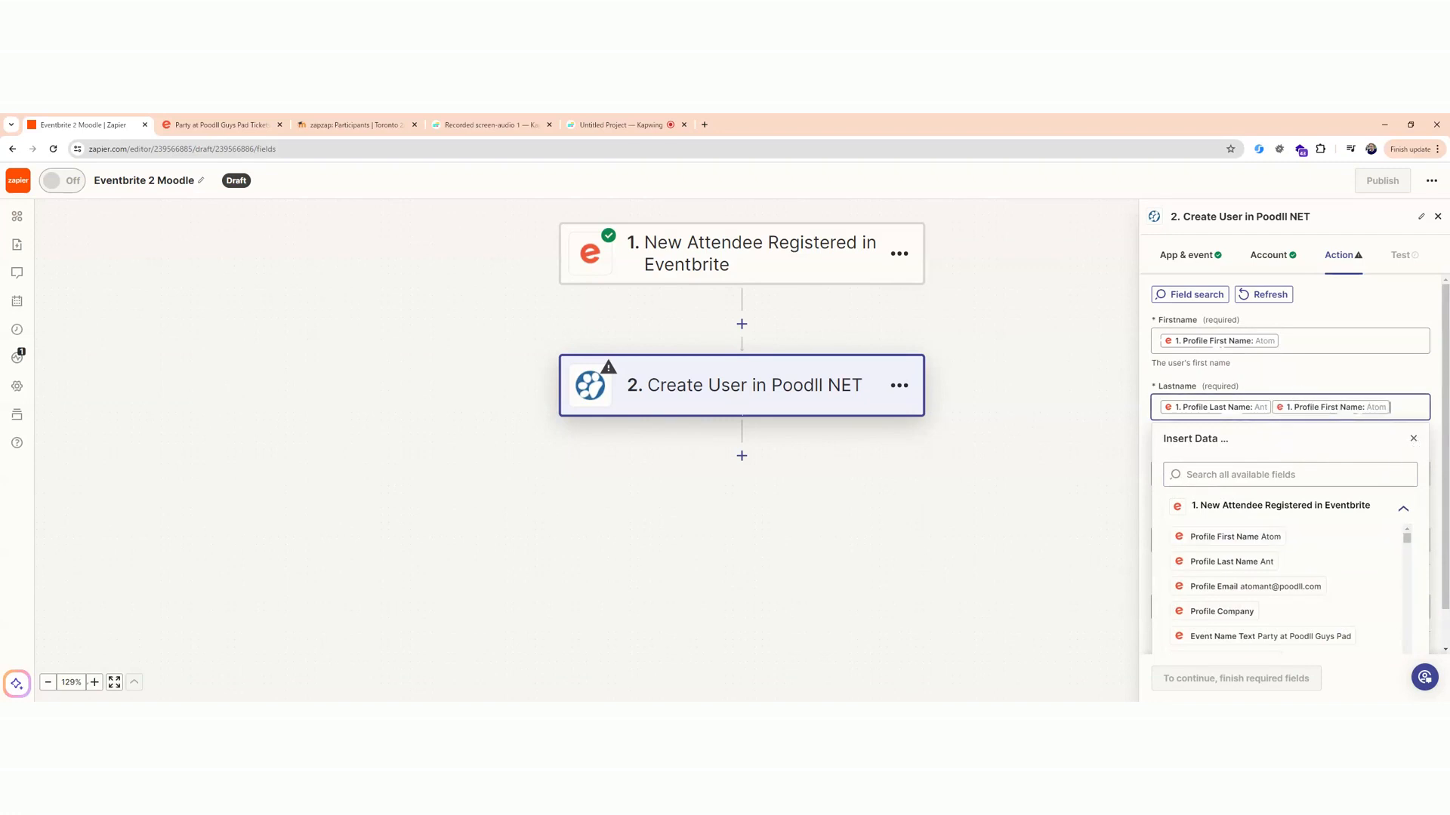
pyautogui.press('BackSpace')
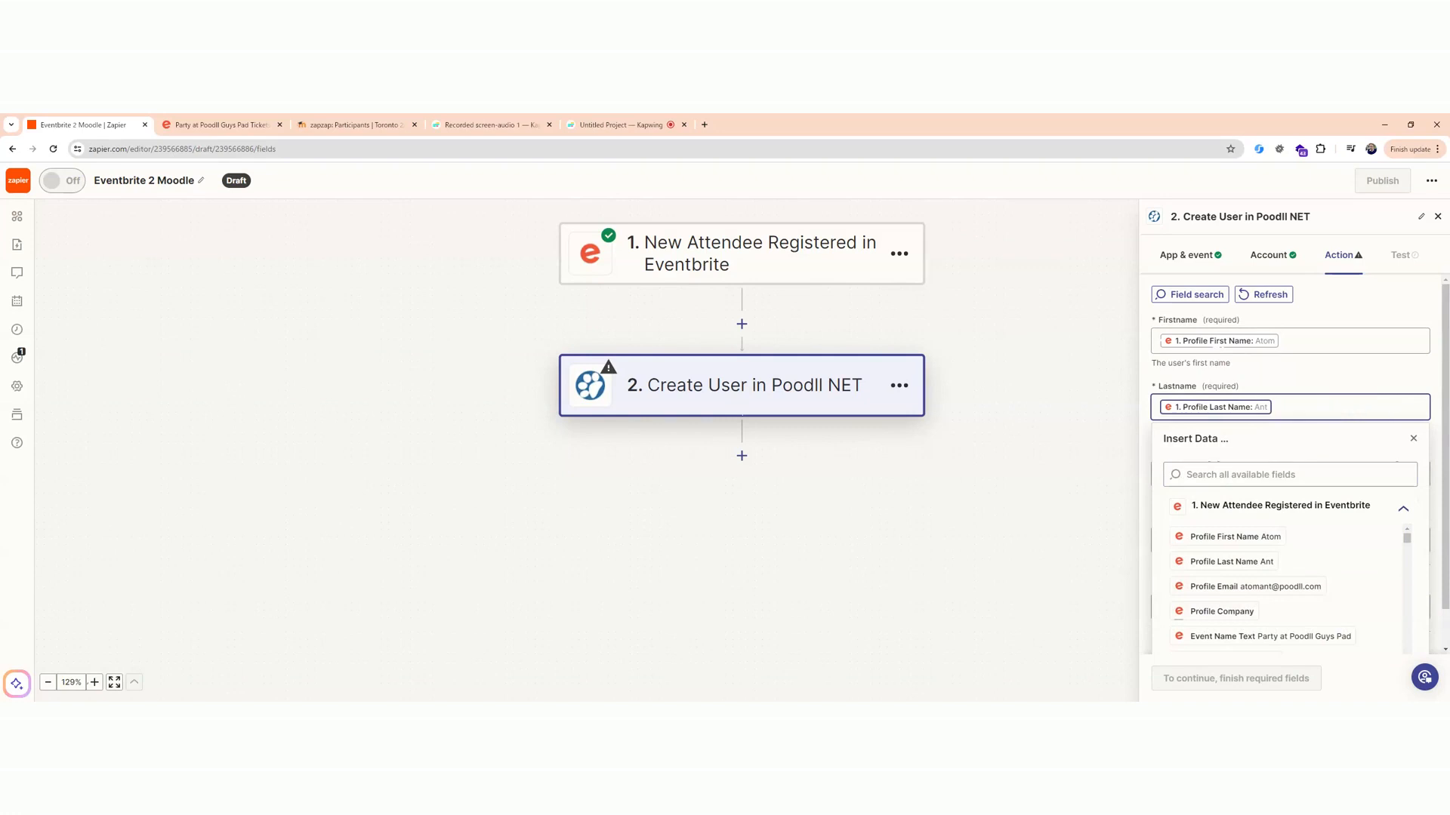
pyautogui.click(1413, 439)
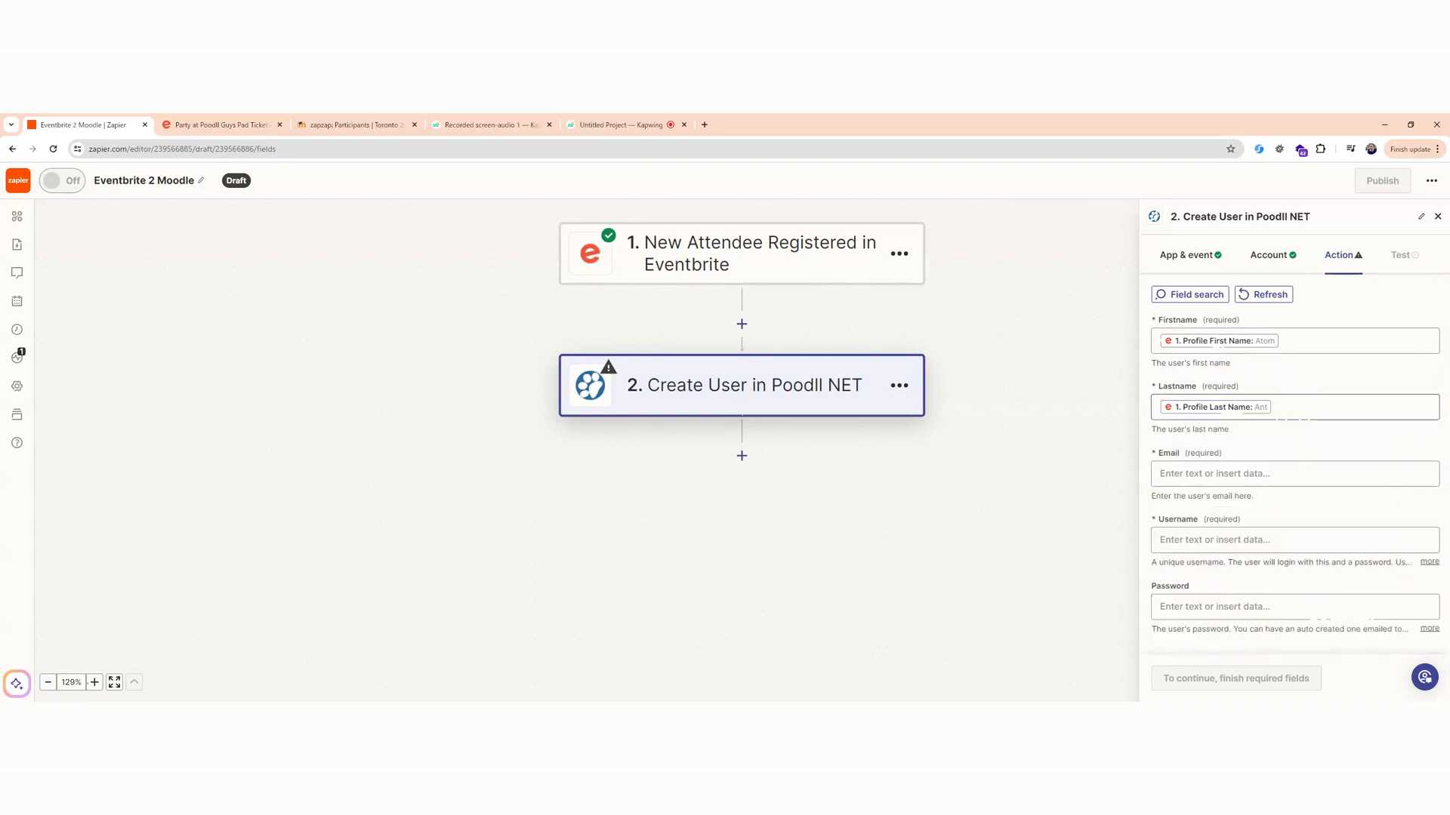
# Map both the Email and Username fields of the Create User step to Eventbrite's Profile Email.
pyautogui.click(1255, 474)
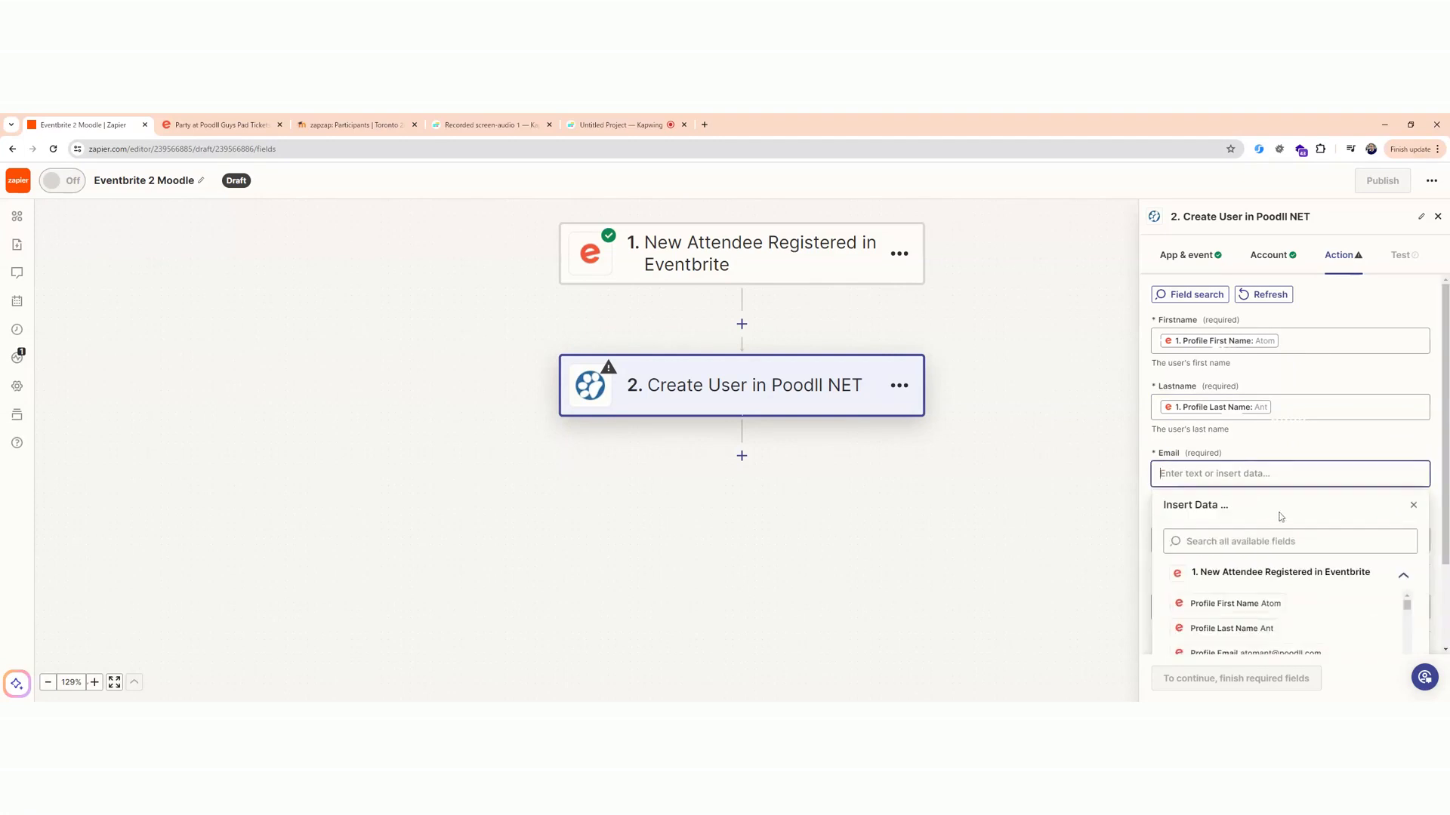
pyautogui.scroll(-1, 1278, 519)
pyautogui.click(1297, 596)
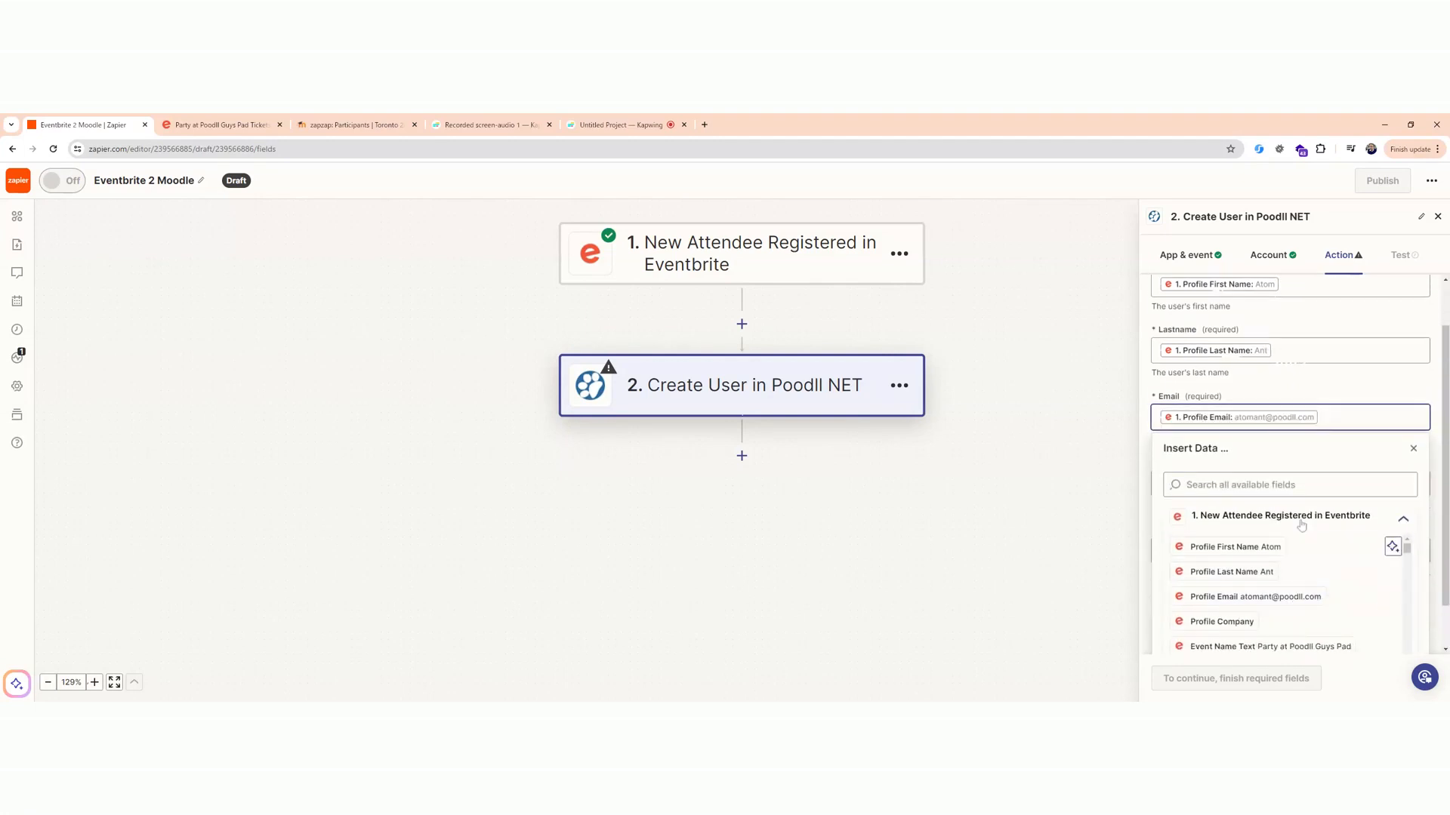
pyautogui.click(1414, 449)
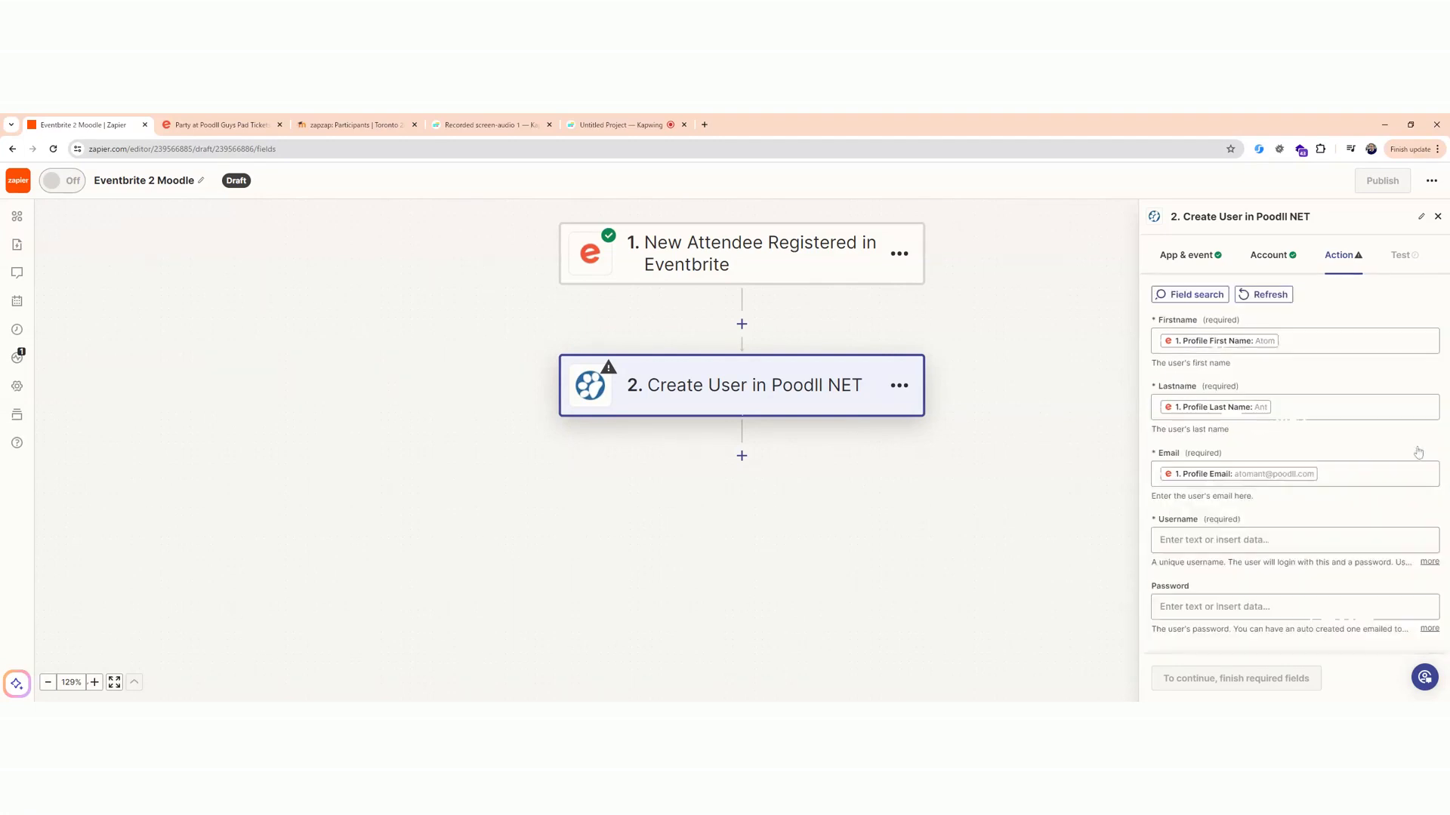
pyautogui.click(1253, 539)
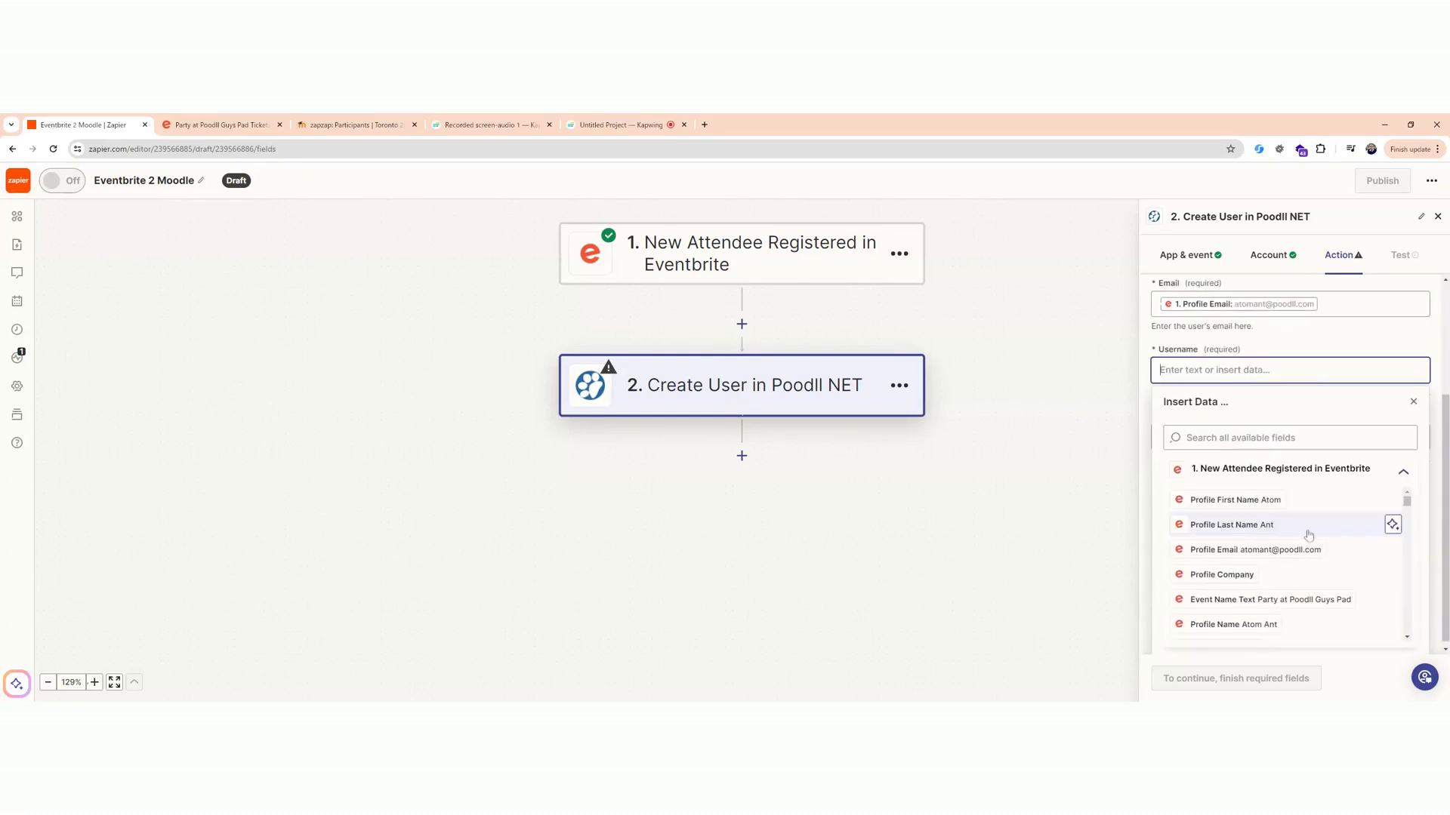
pyautogui.click(1312, 550)
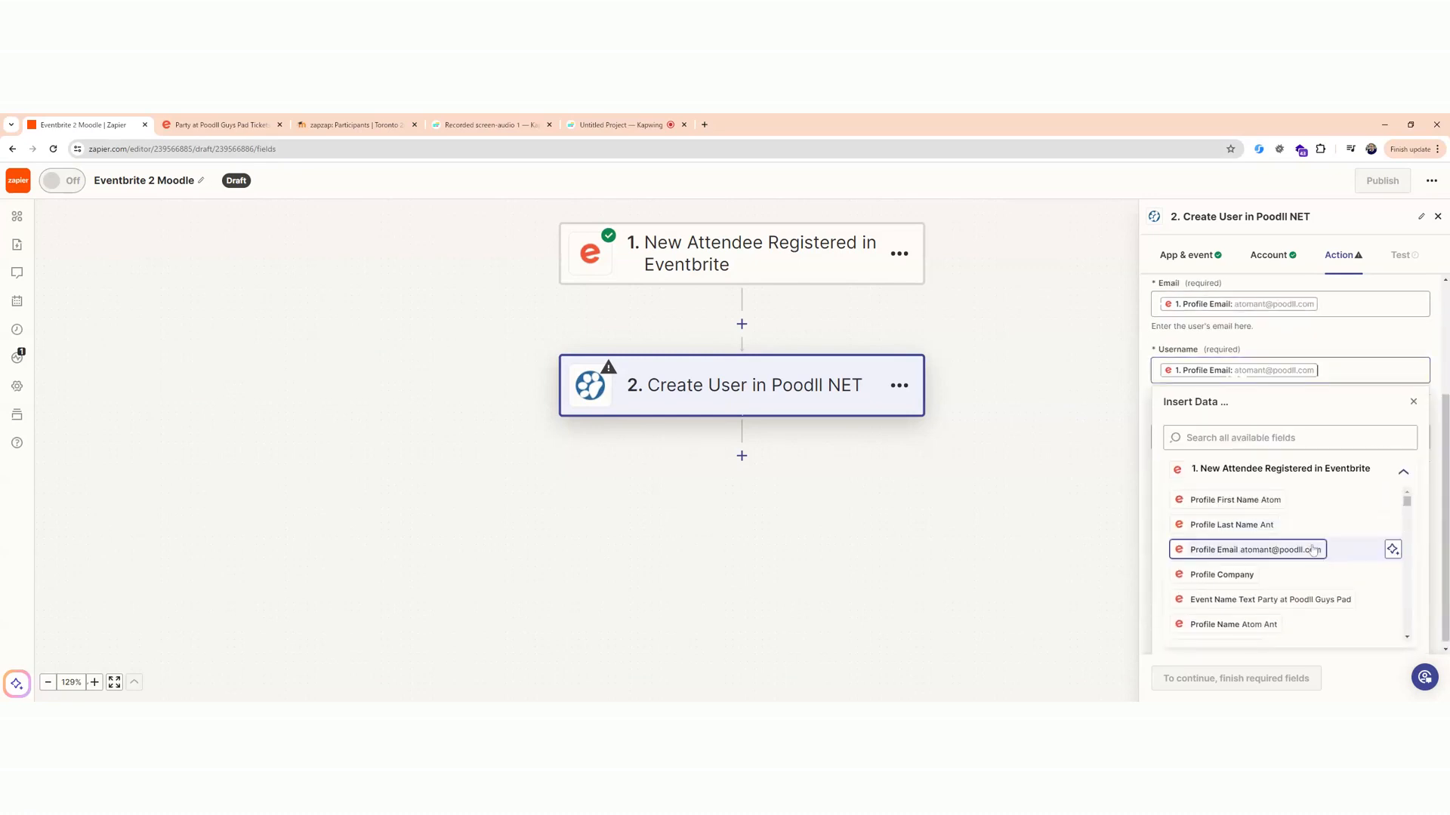
pyautogui.click(1413, 403)
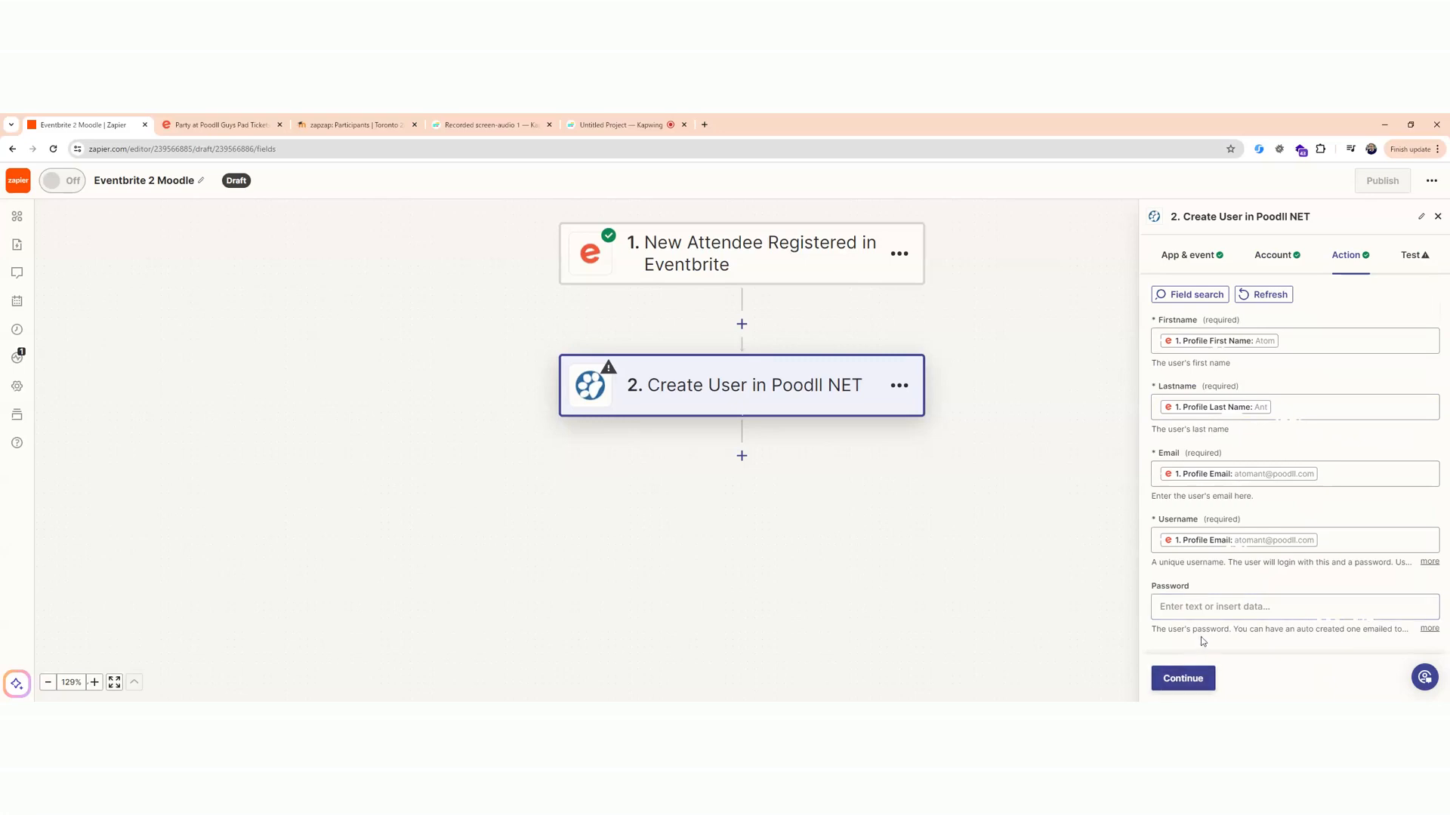
# Continue to the Create User test and run it to send the sample attendee to Poodll NET.
pyautogui.click(1197, 677)
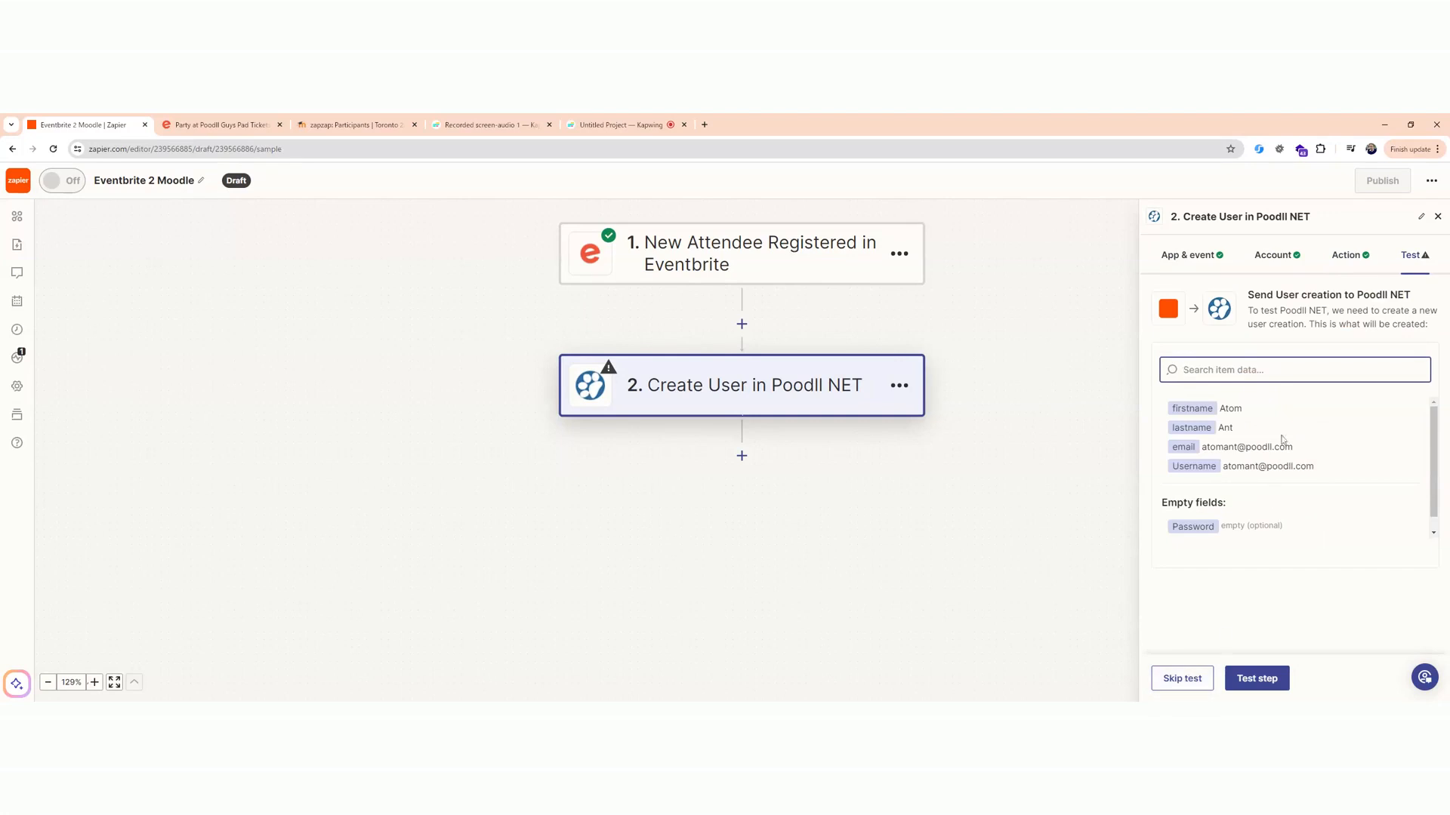
pyautogui.click(1259, 678)
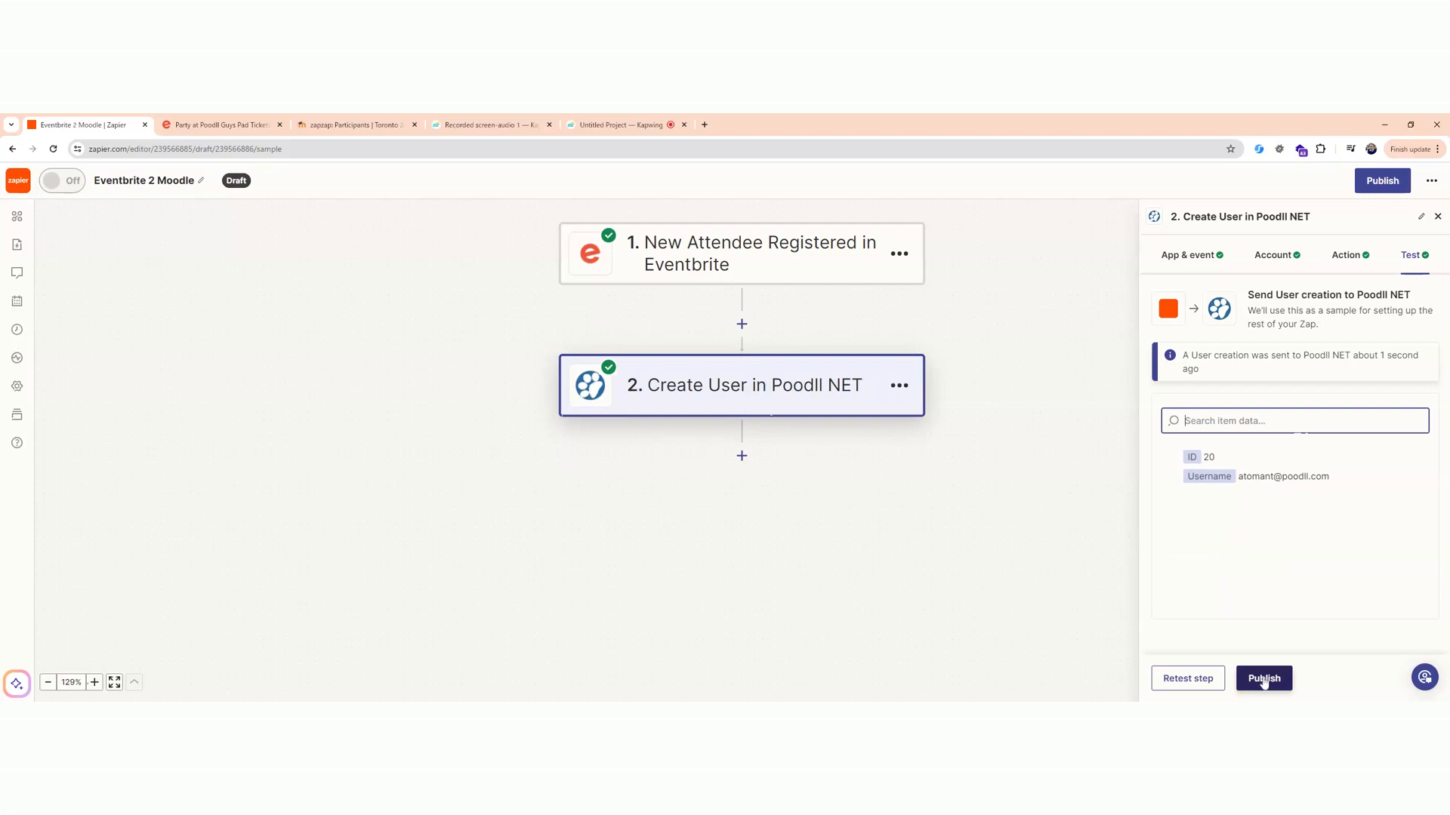
# Add a third step after Create User, search for "Poodll NET" and choose its latest version as the app.
pyautogui.click(742, 456)
pyautogui.click(607, 309)
pyautogui.write('Poodll E')
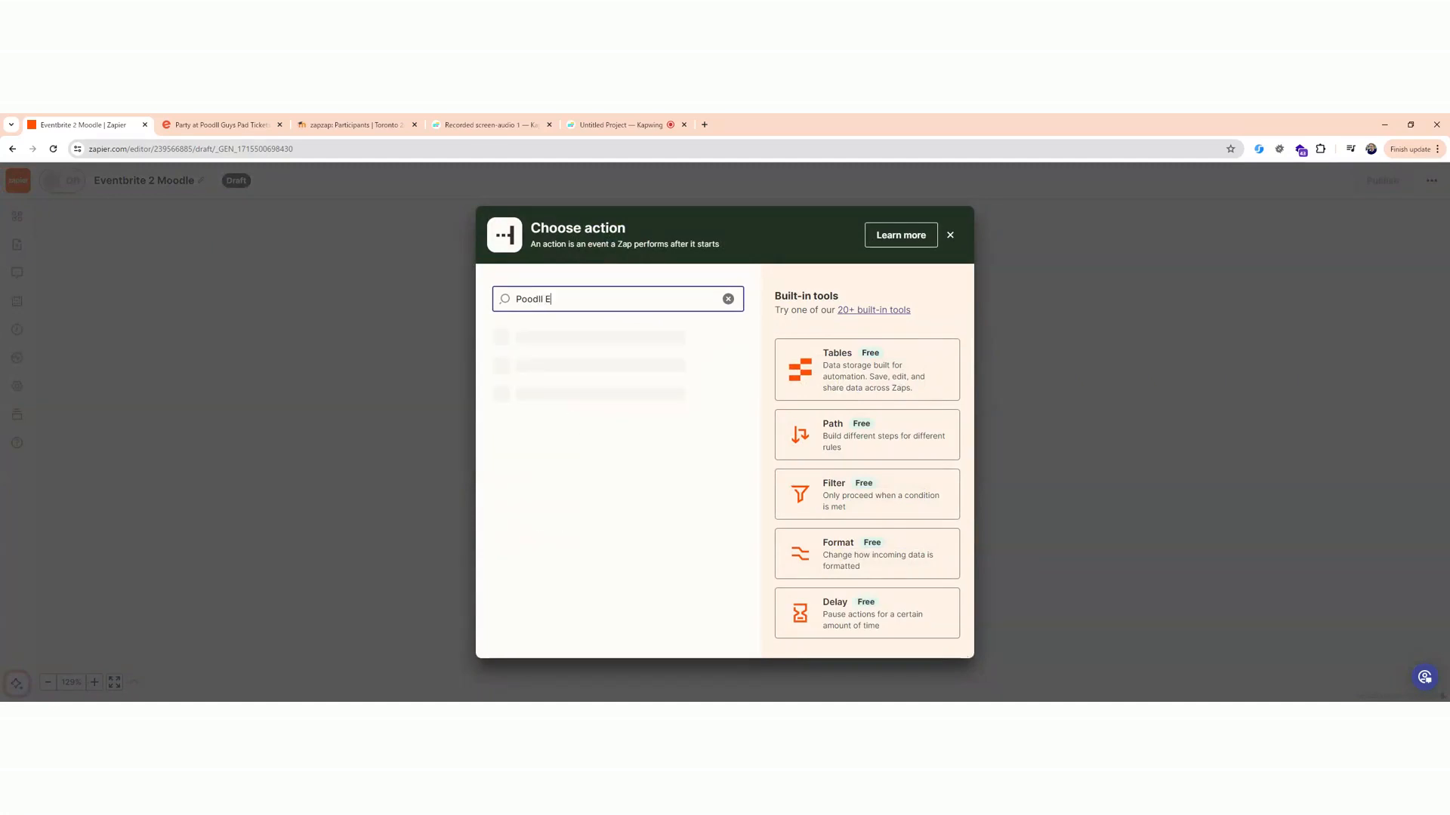
pyautogui.press('BackSpace')
pyautogui.press('BackSpace')
pyautogui.write('NET')
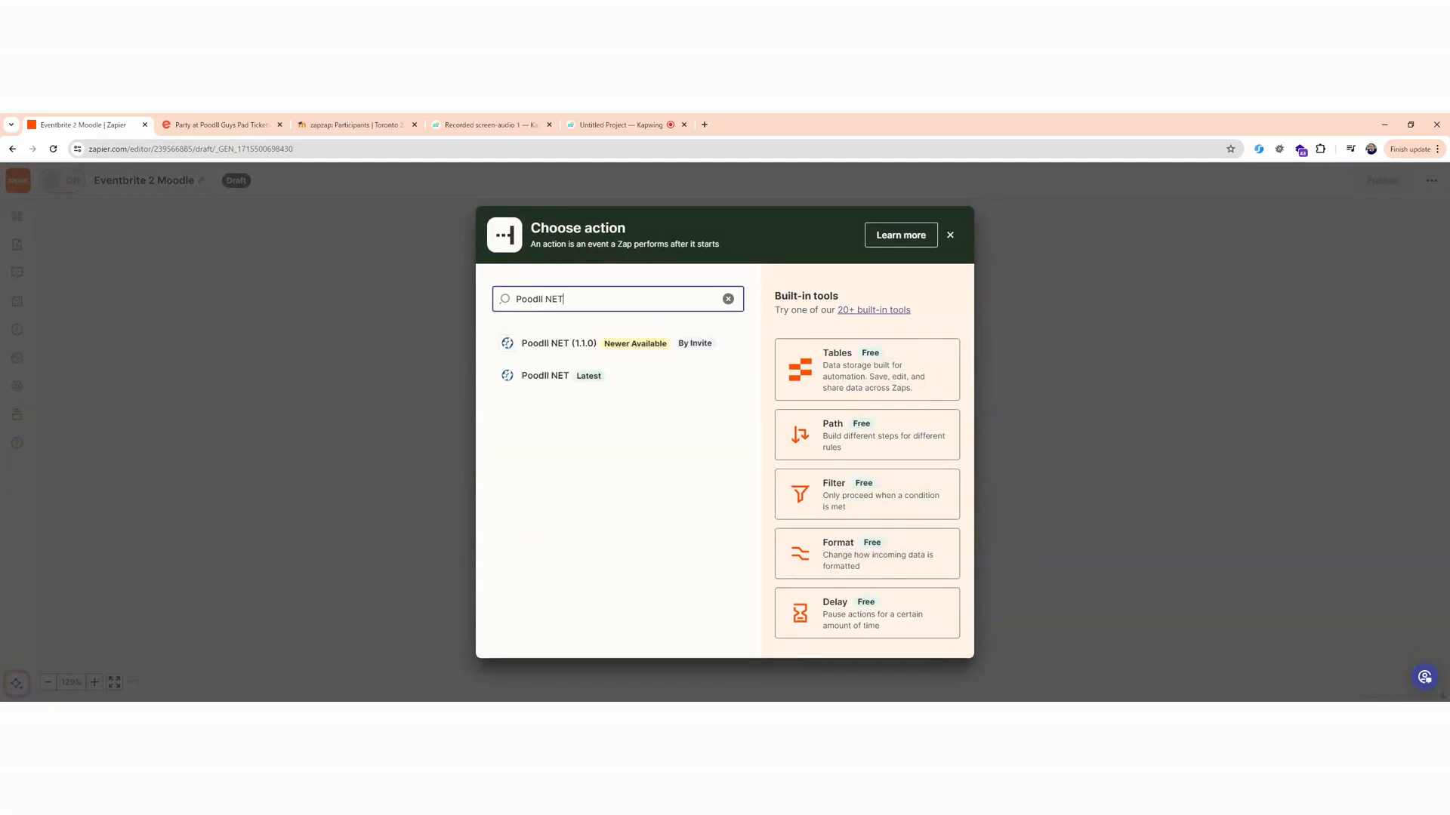
pyautogui.click(568, 377)
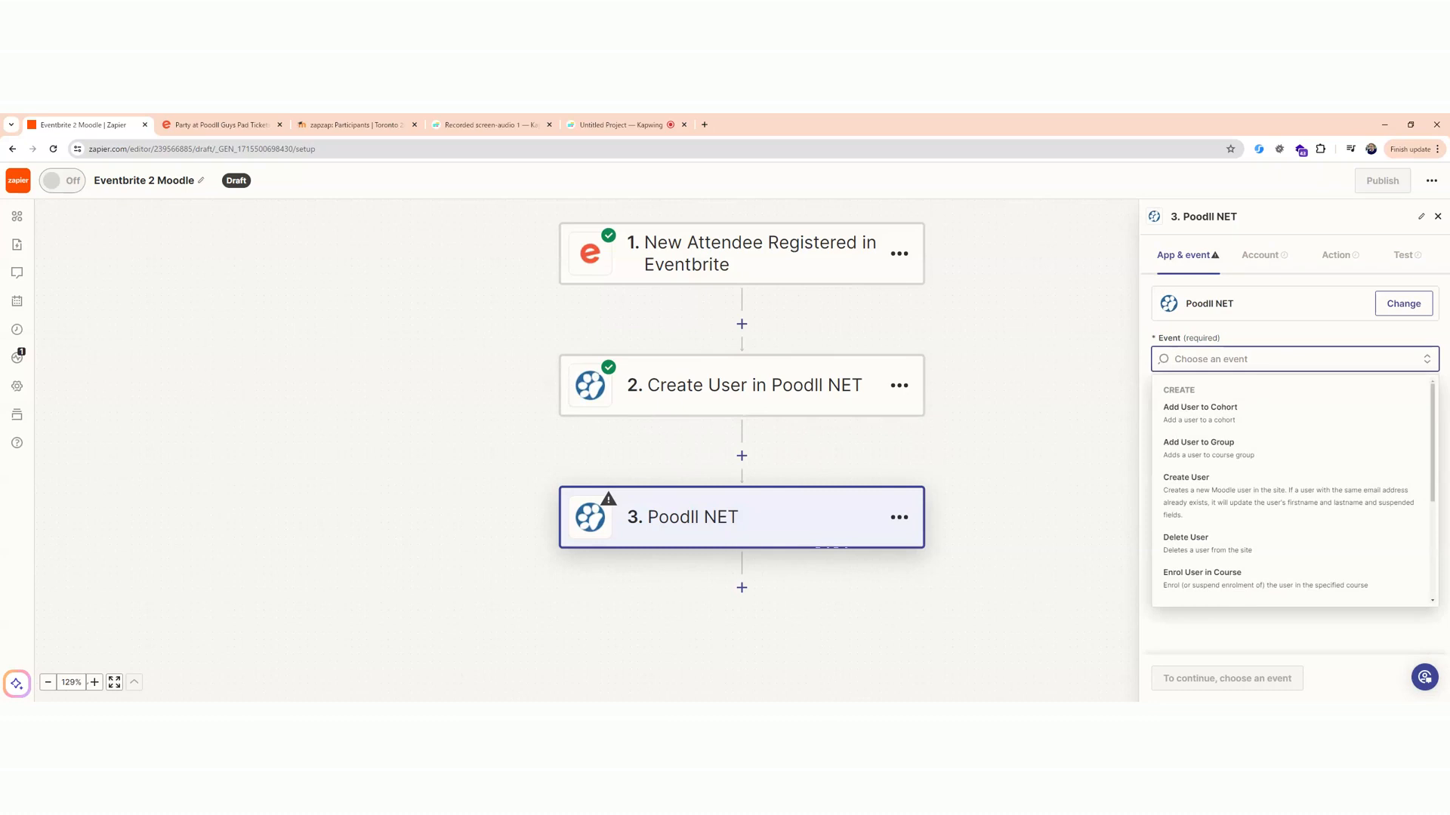
# Set the third step's event to Enrol User in Course and continue with the Poodll NET for Toronto 2024 account.
pyautogui.scroll(-1, 1256, 408)
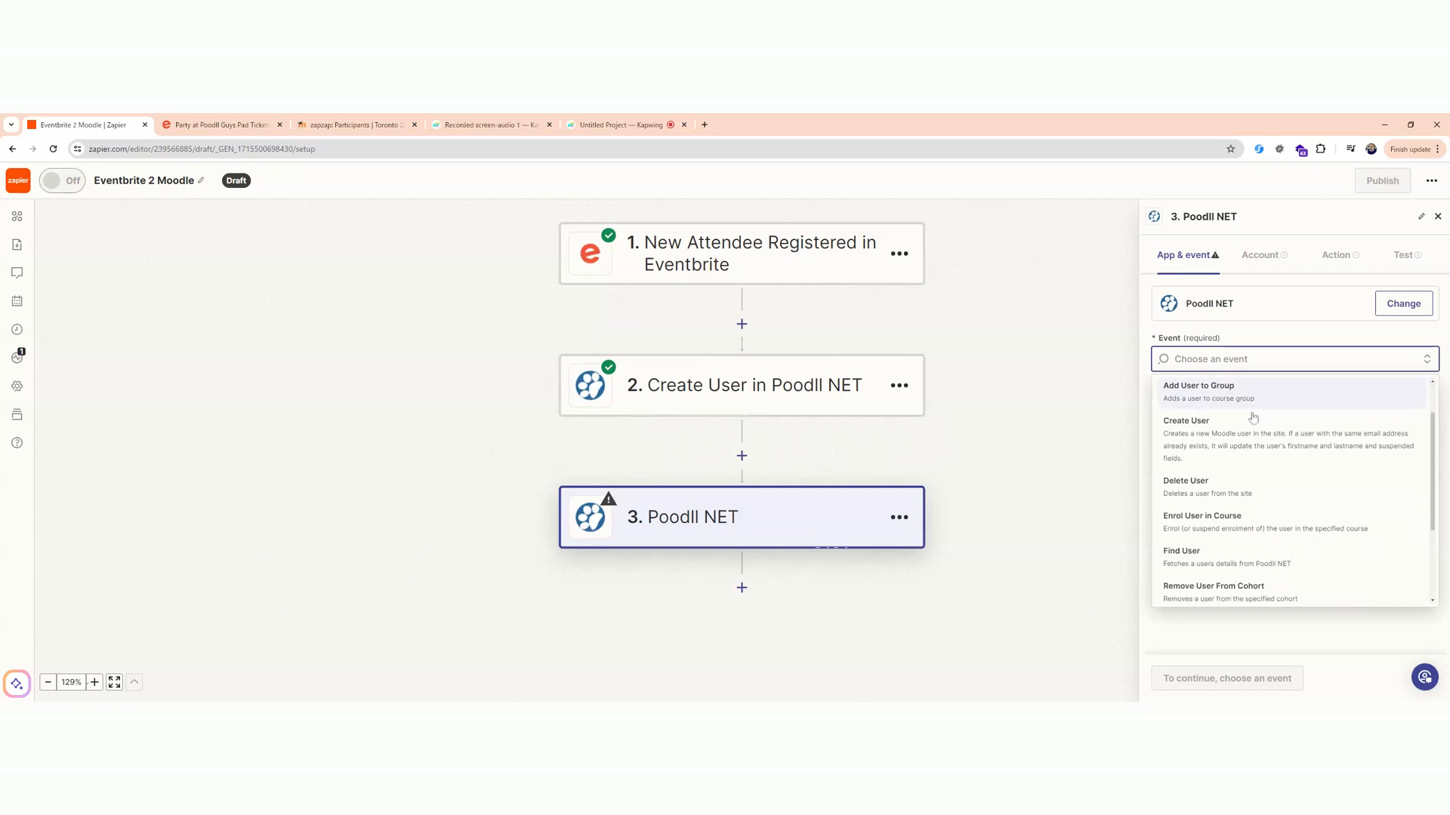
pyautogui.click(1259, 522)
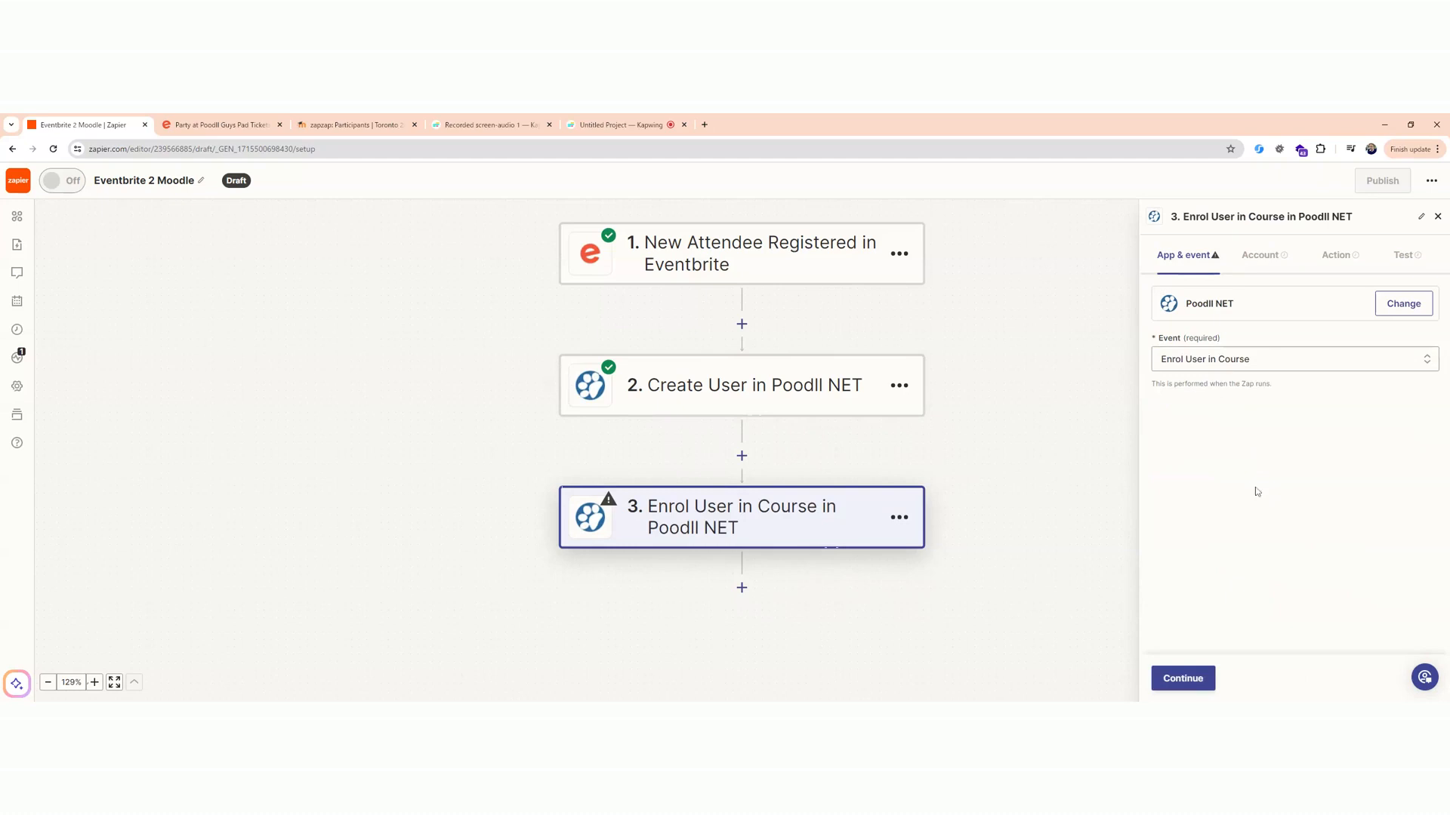
pyautogui.click(1206, 676)
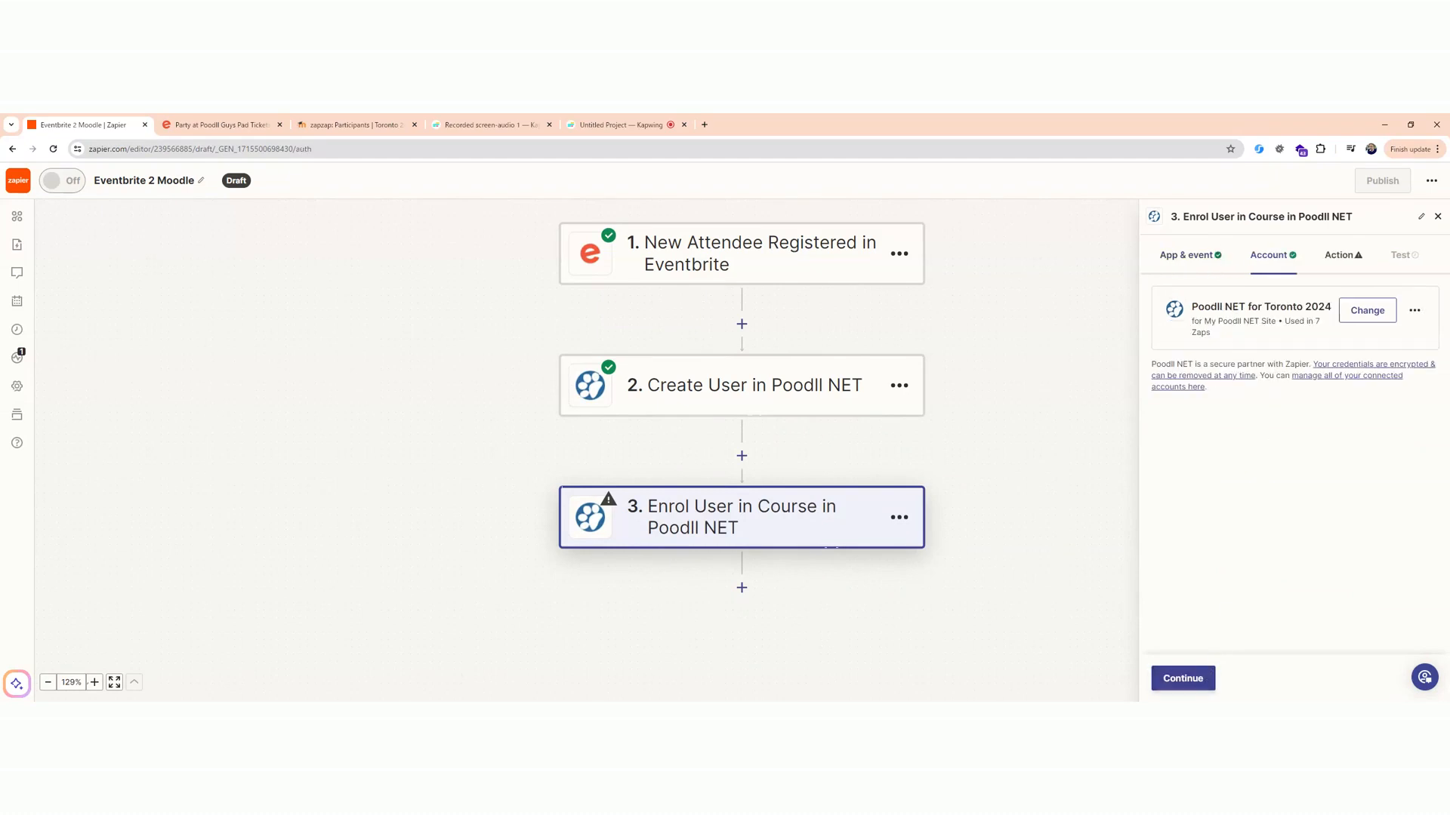
pyautogui.click(1199, 680)
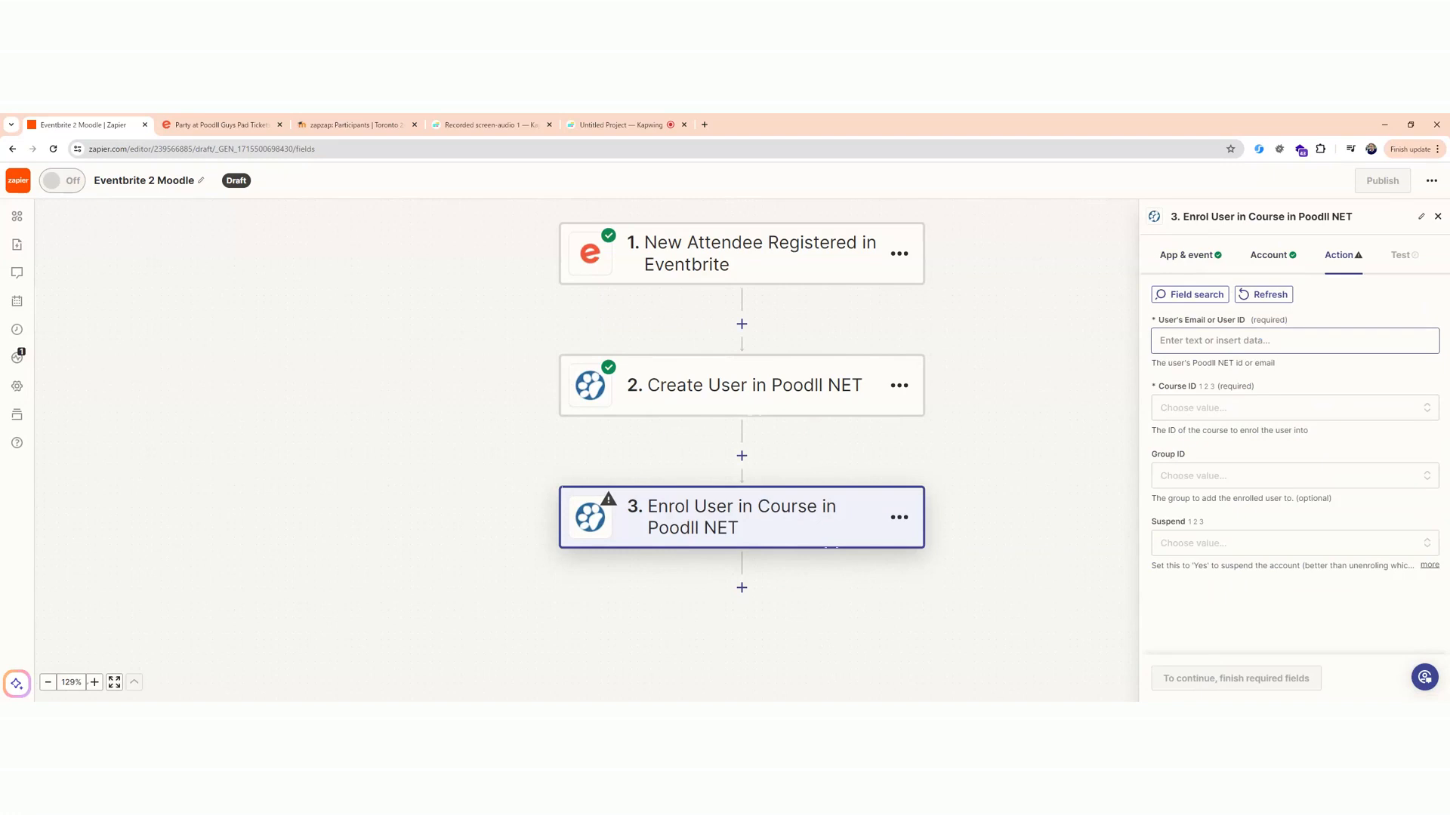
# Map the enrolment step's User's Email or User ID field to Eventbrite's Profile Email.
pyautogui.click(1294, 340)
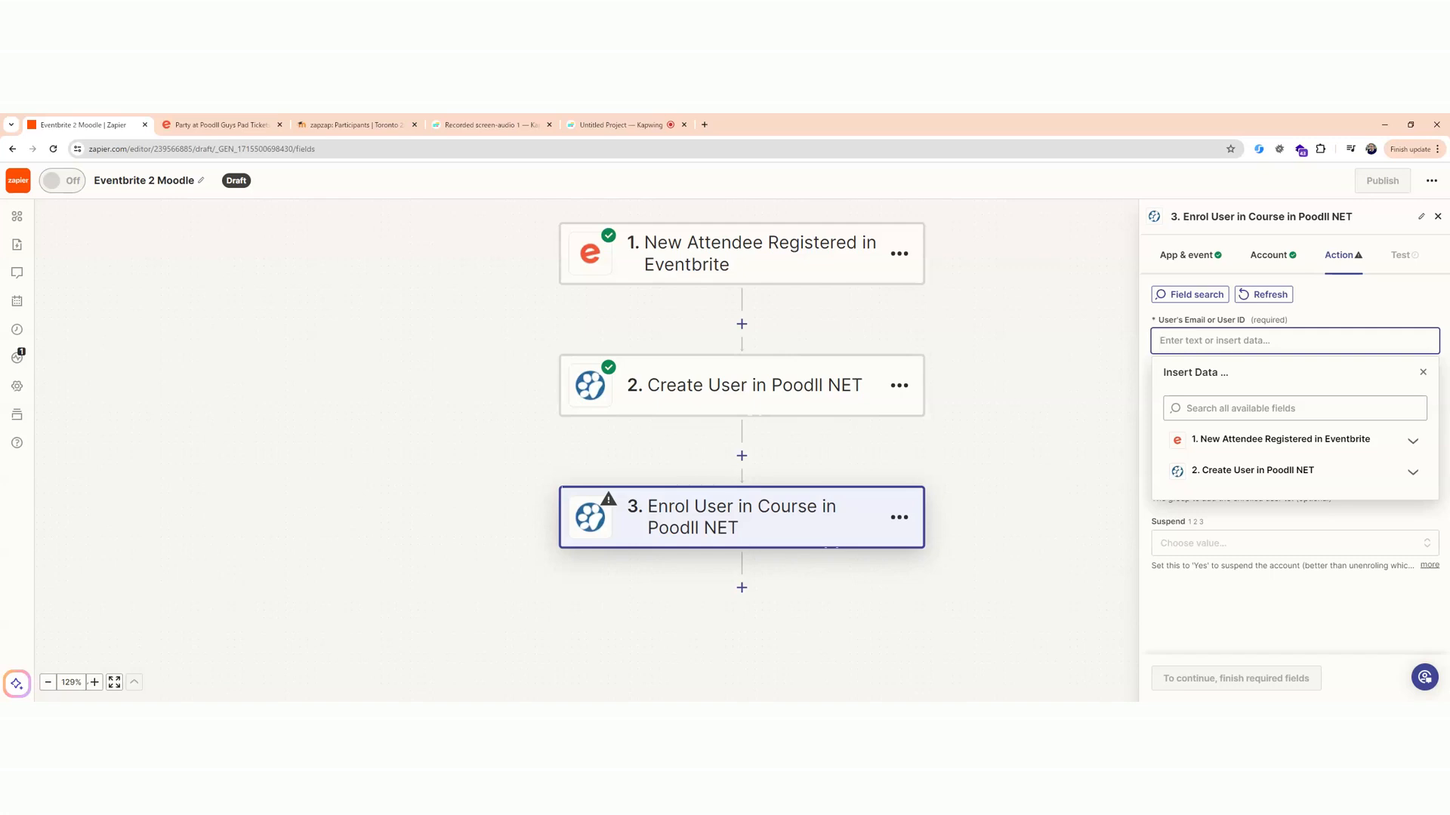
pyautogui.click(1363, 441)
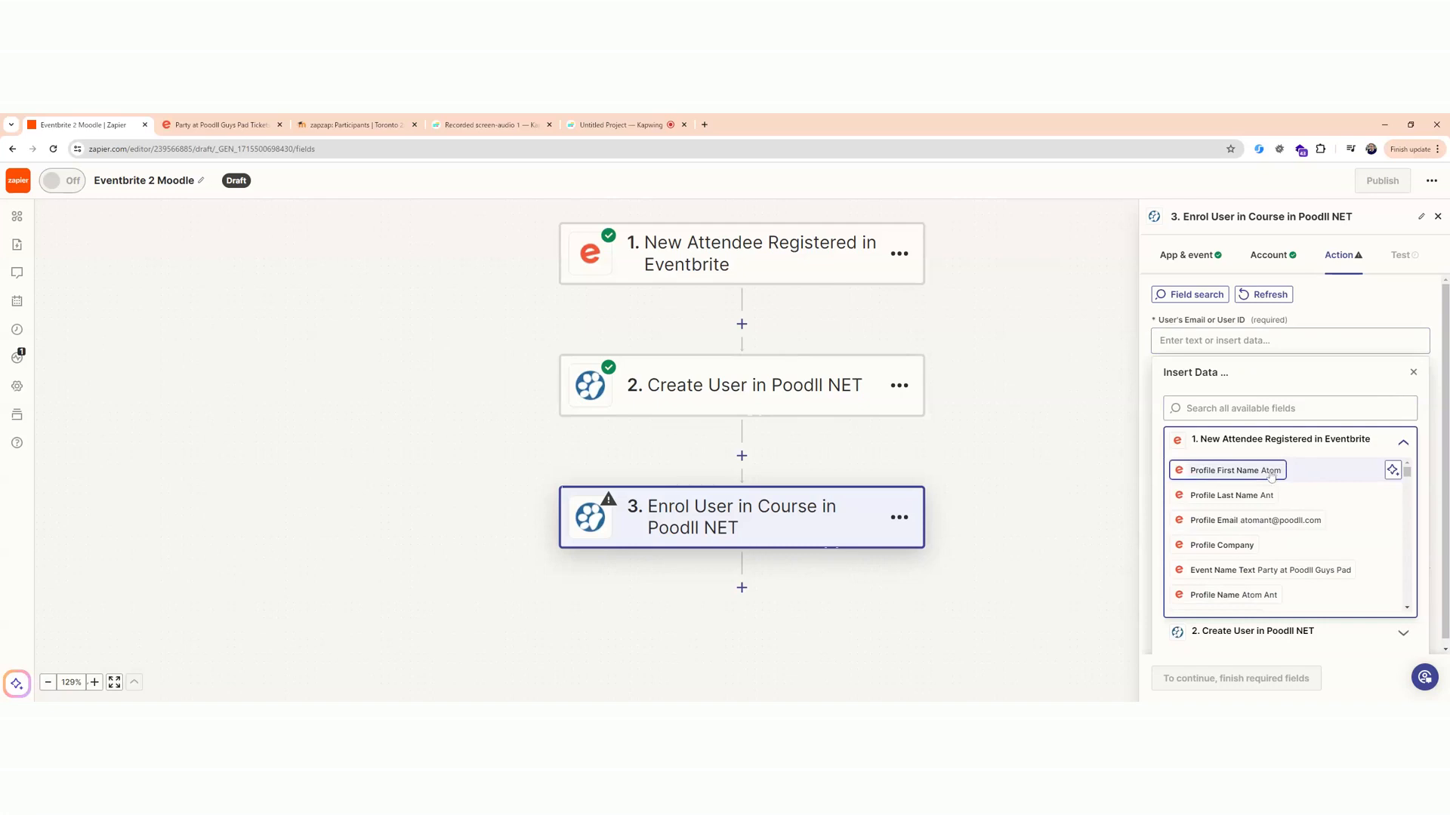
pyautogui.click(1281, 527)
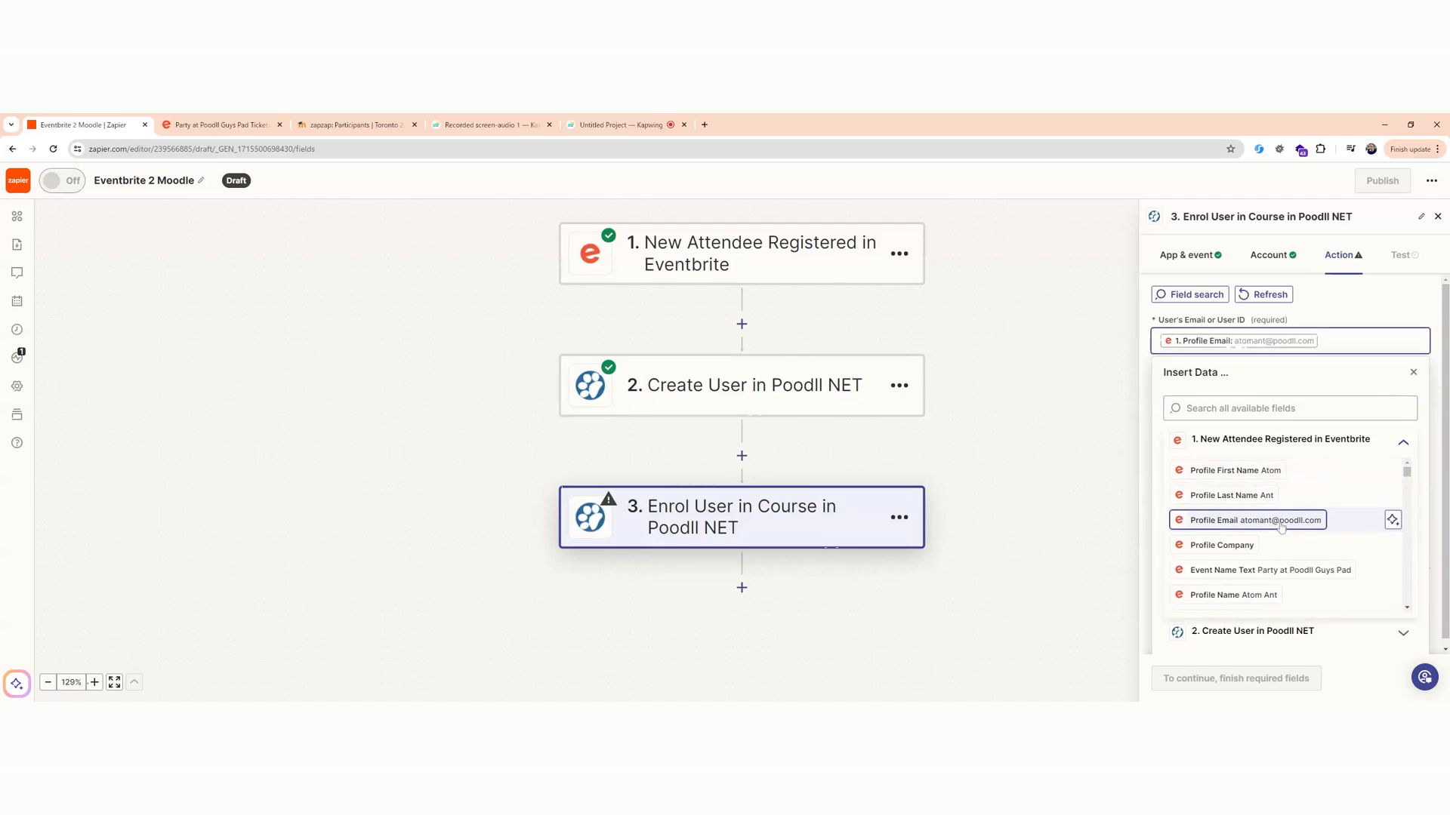
pyautogui.click(1412, 373)
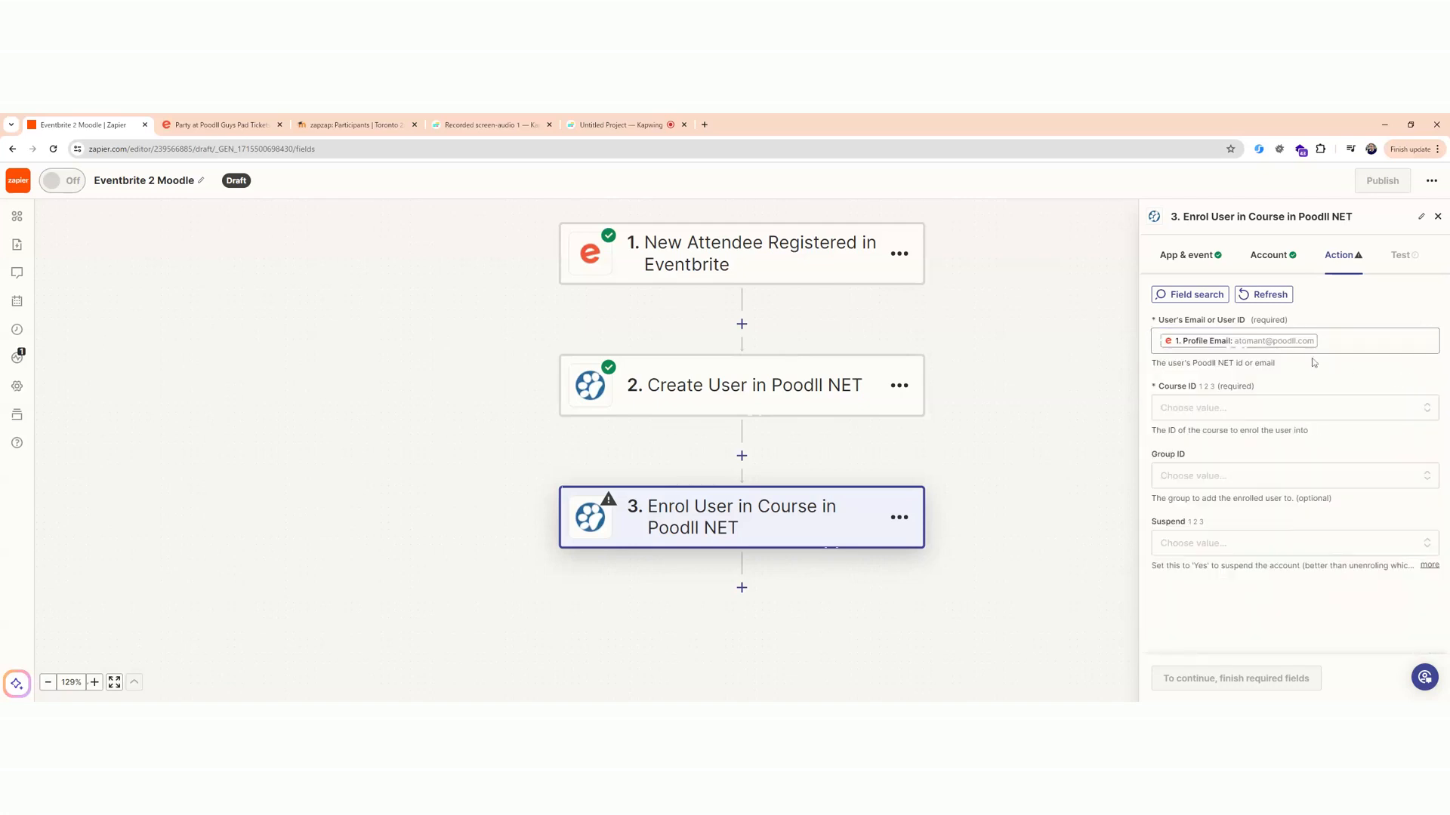
# Choose Toronto Zap Zap as the Course ID of the enrolment step.
pyautogui.click(1276, 411)
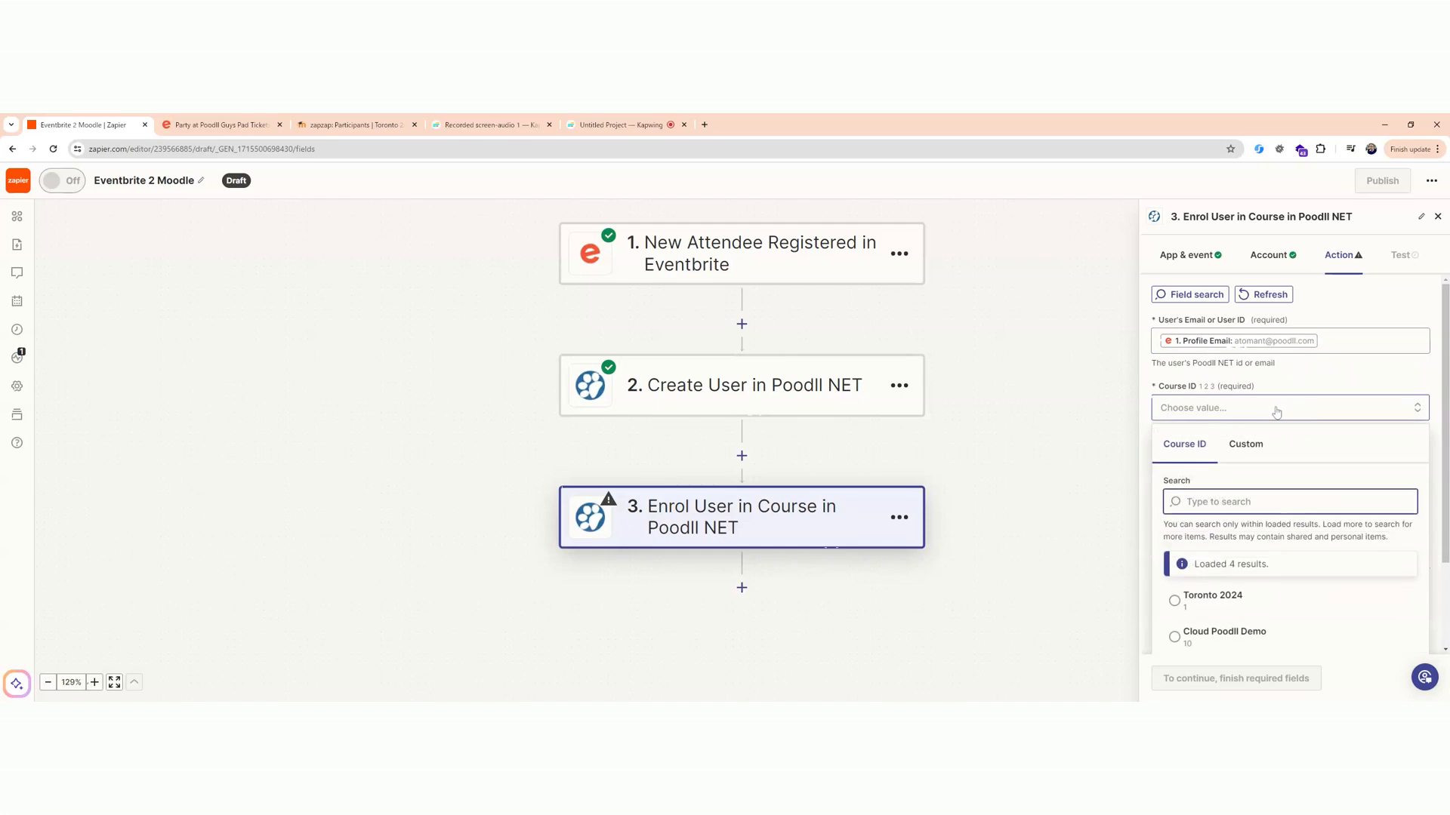
pyautogui.scroll(-3, 1293, 506)
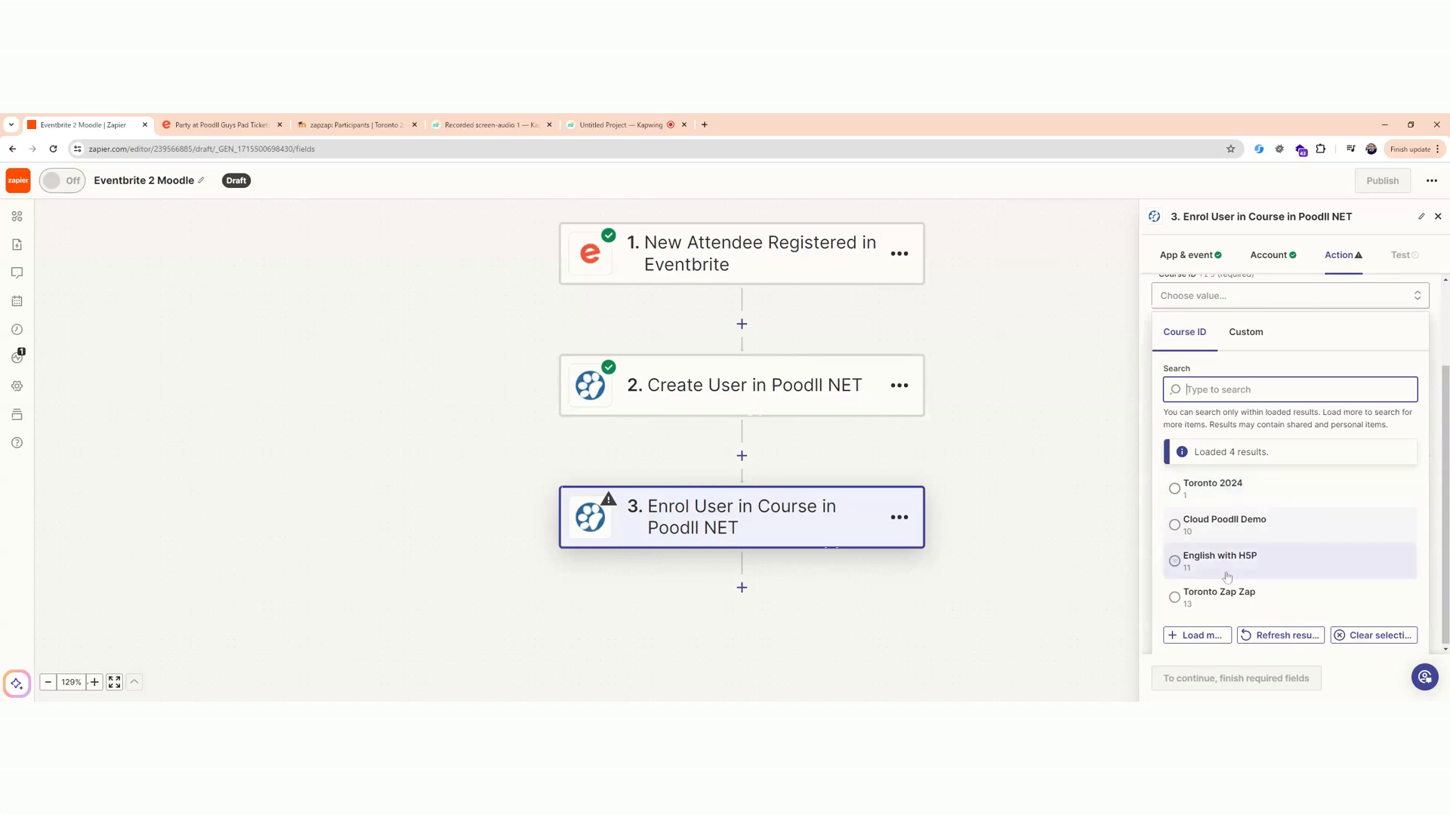
pyautogui.click(1175, 598)
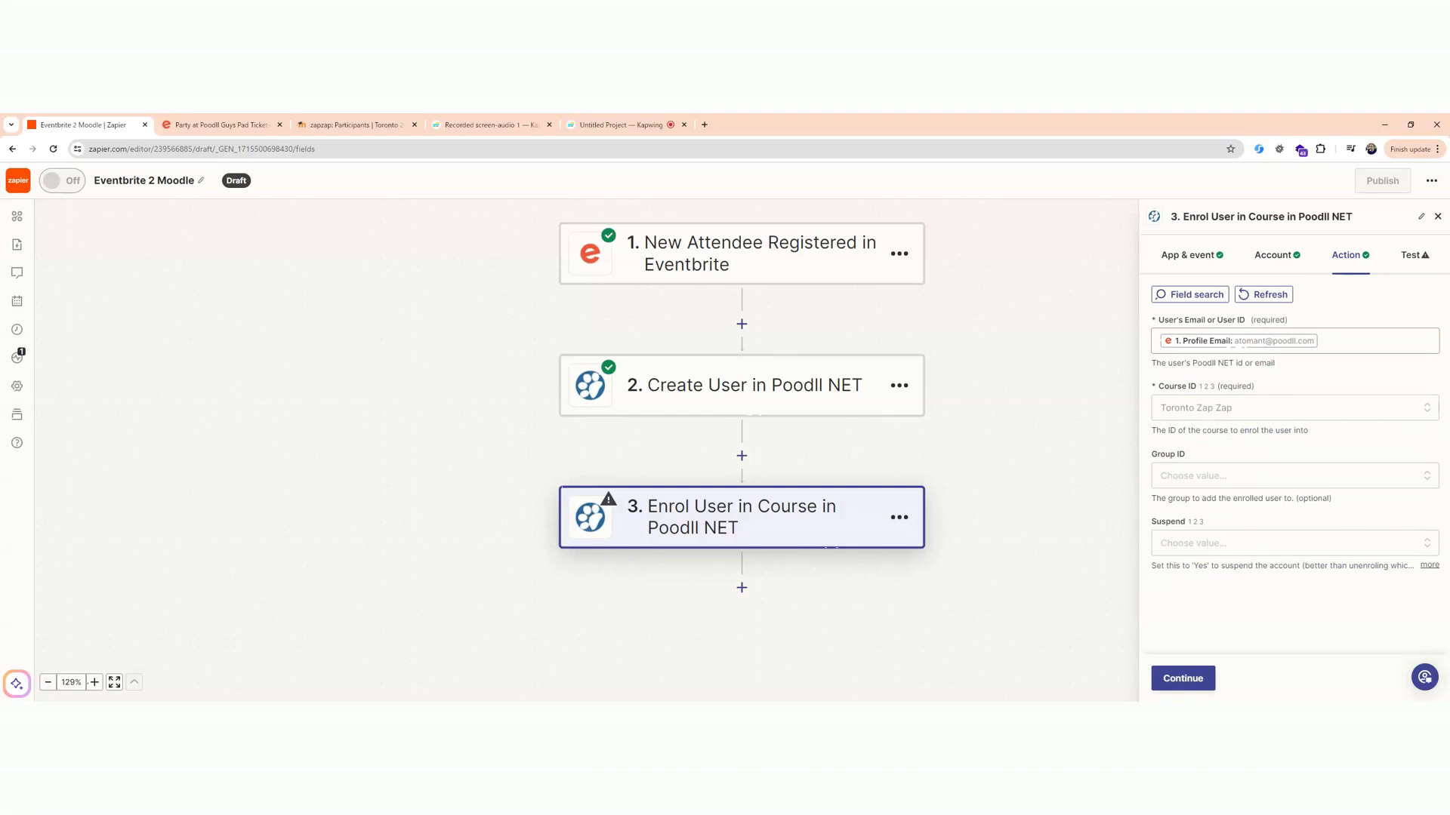
# Run the enrolment step's test, then reload the Toronto Zap Zap participants page in Moodle to check the enrolled users.
pyautogui.click(1194, 678)
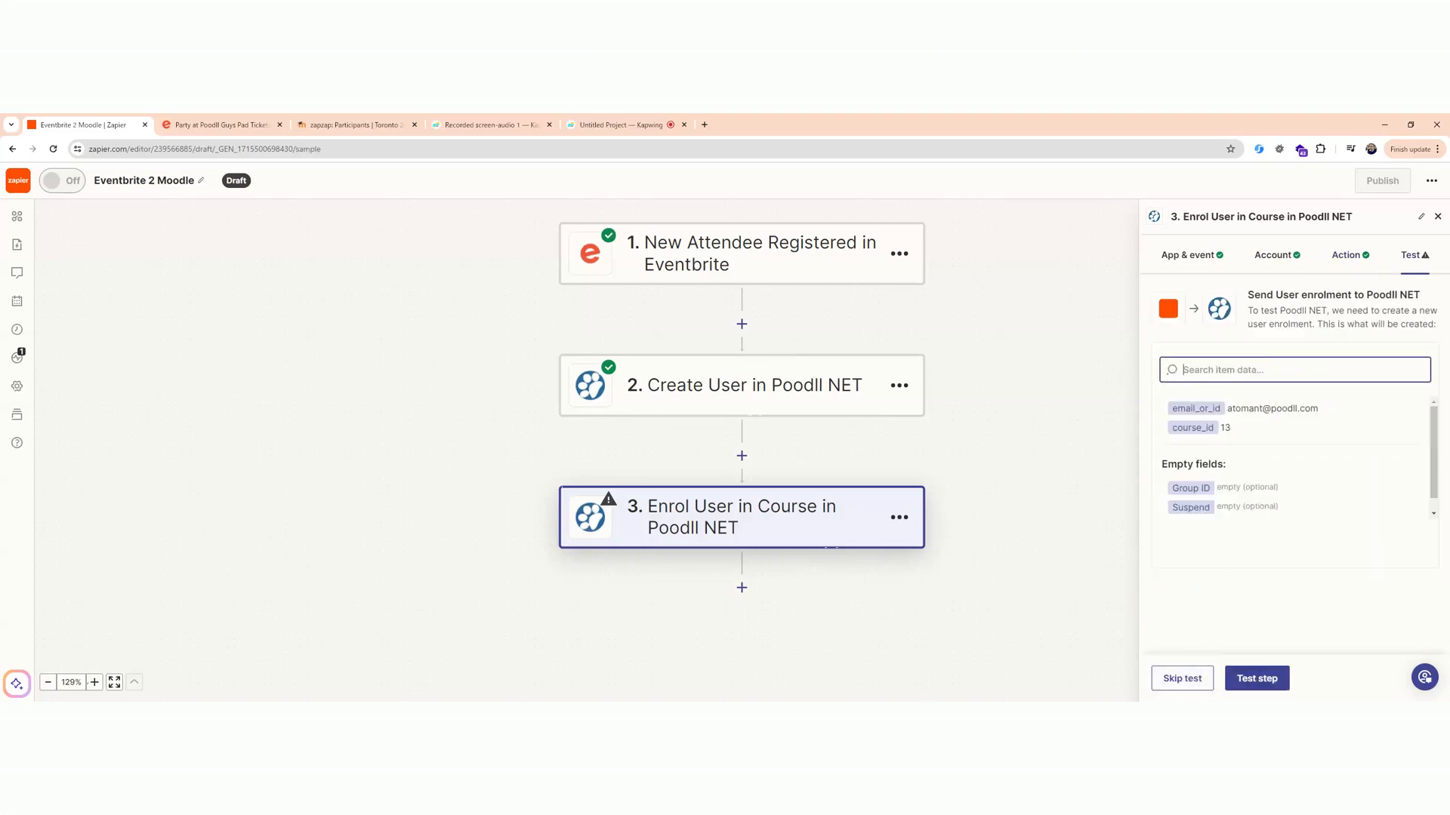
pyautogui.click(1268, 679)
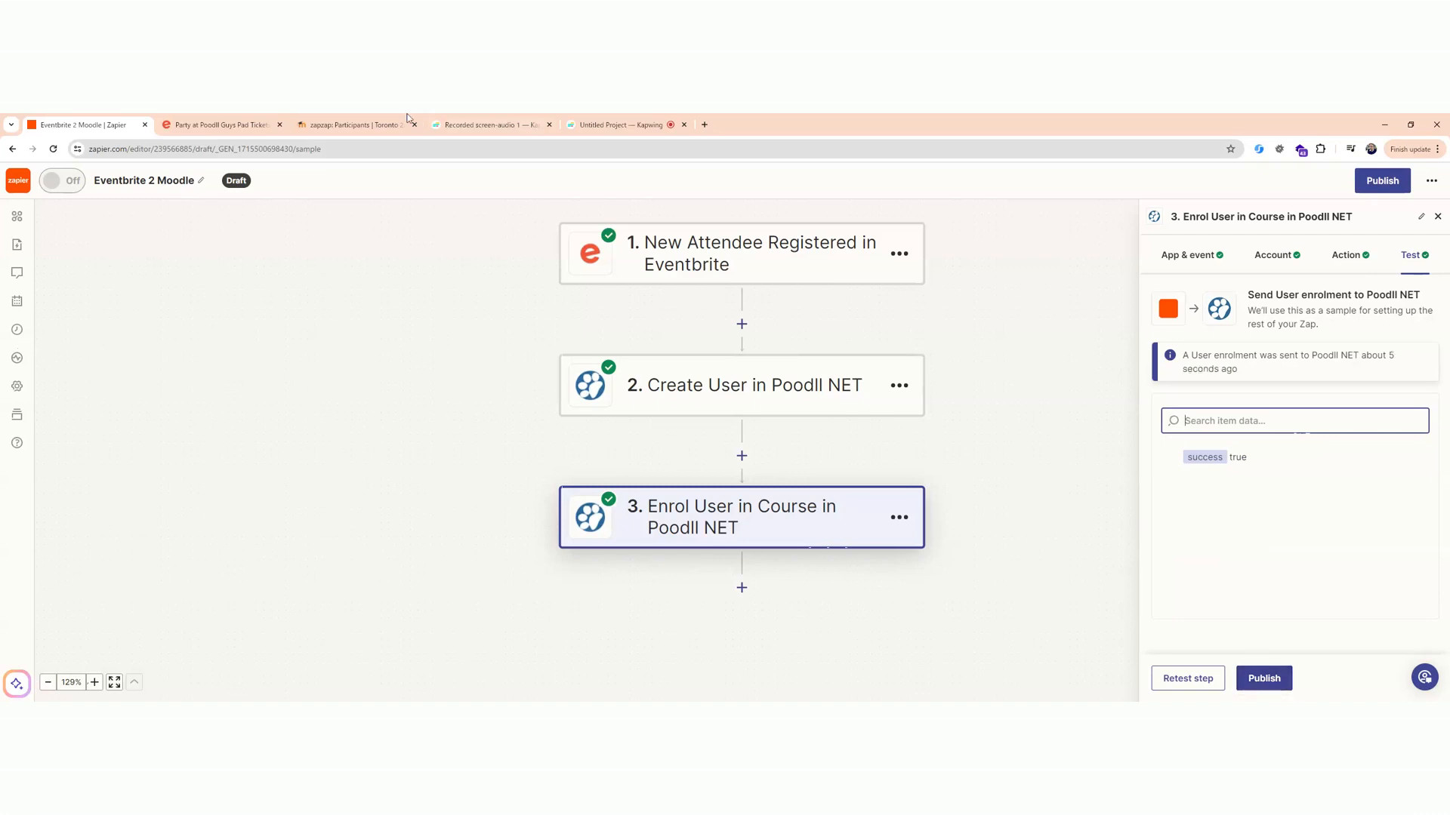
pyautogui.click(380, 126)
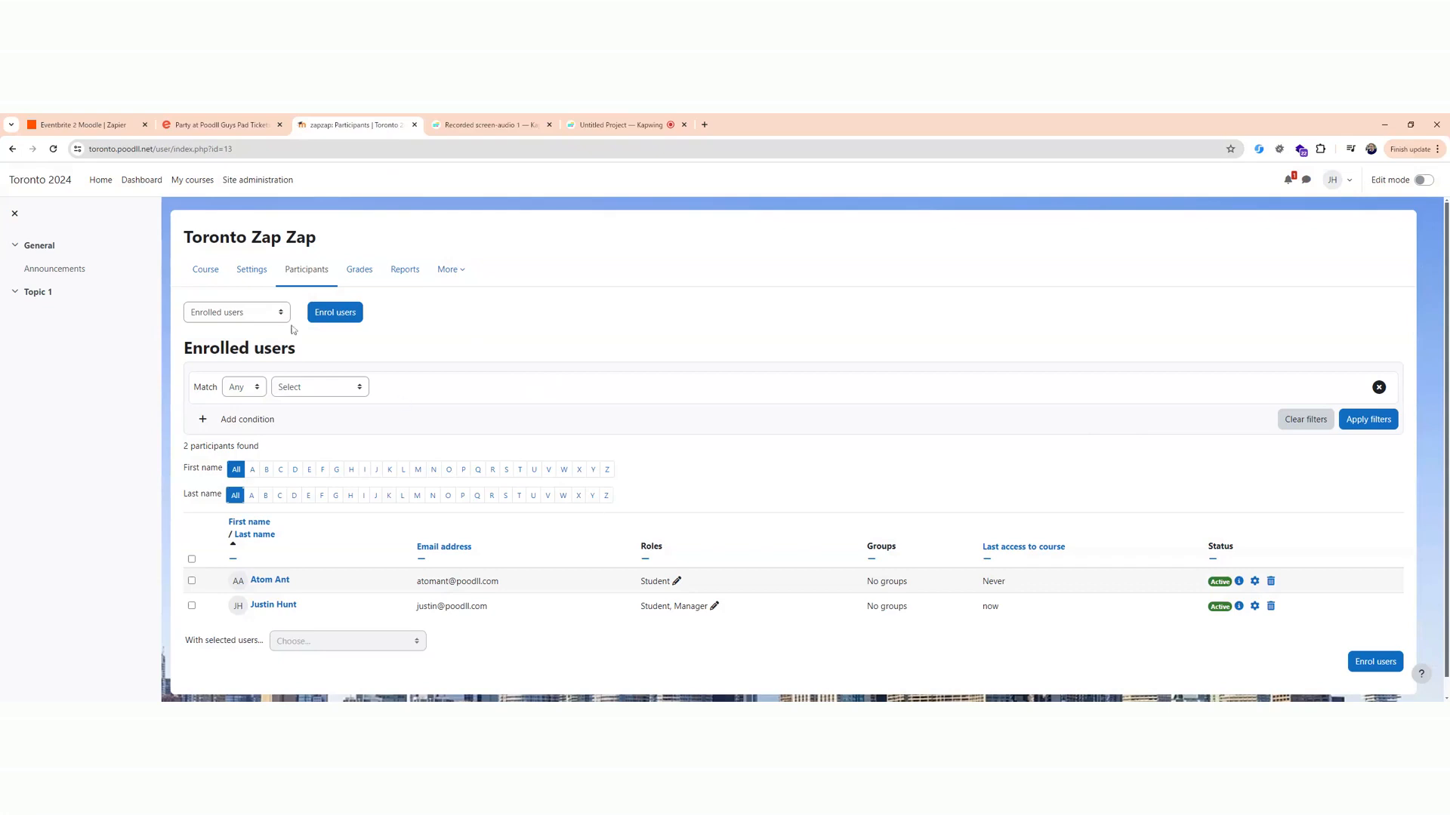
pyautogui.click(54, 150)
# Return to Zapier, publish the Eventbrite 2 Moodle Zap and dismiss the survey and confirmation dialogs.
pyautogui.click(105, 125)
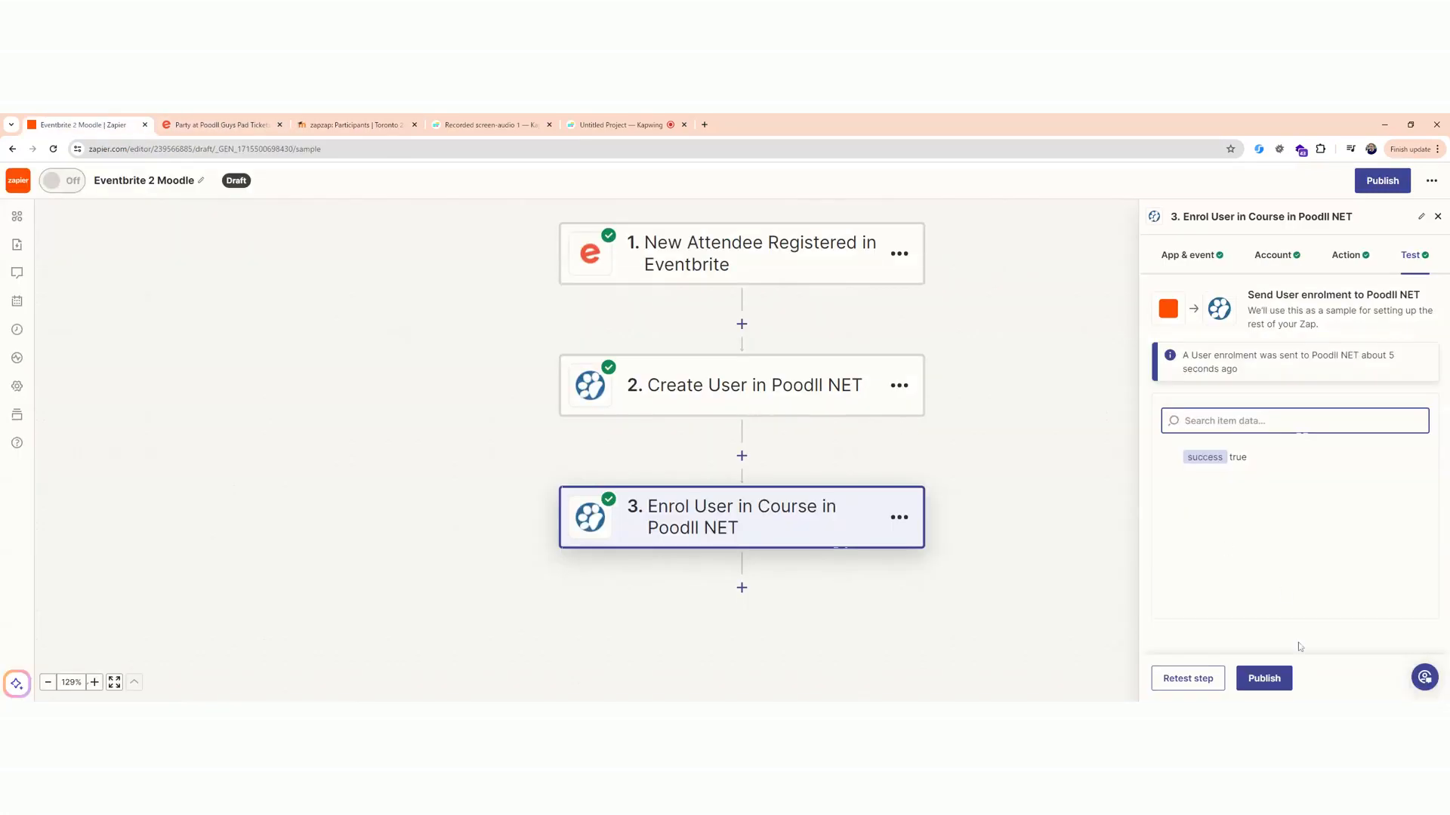
pyautogui.click(1278, 684)
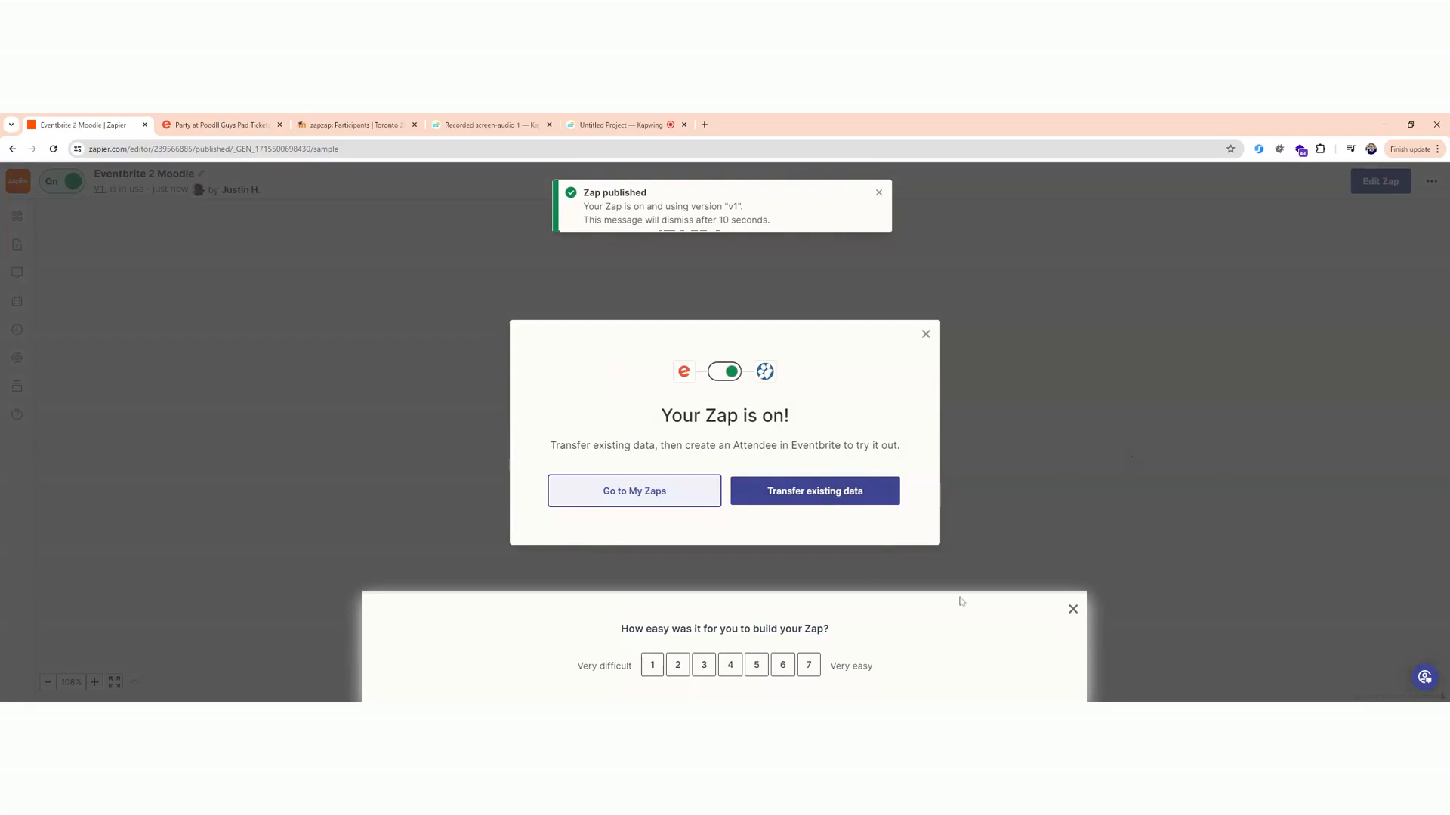
pyautogui.click(1066, 610)
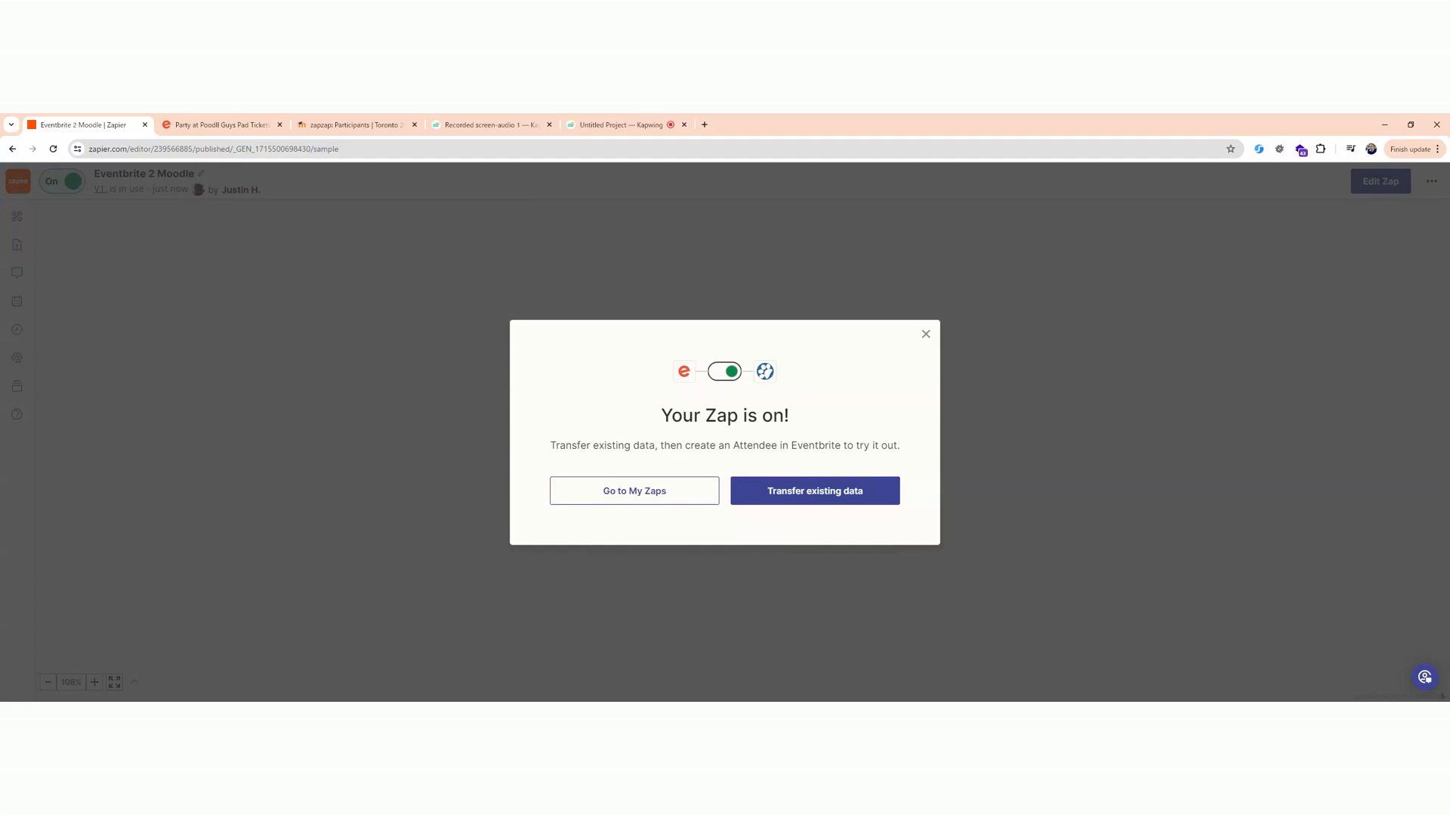
pyautogui.click(926, 335)
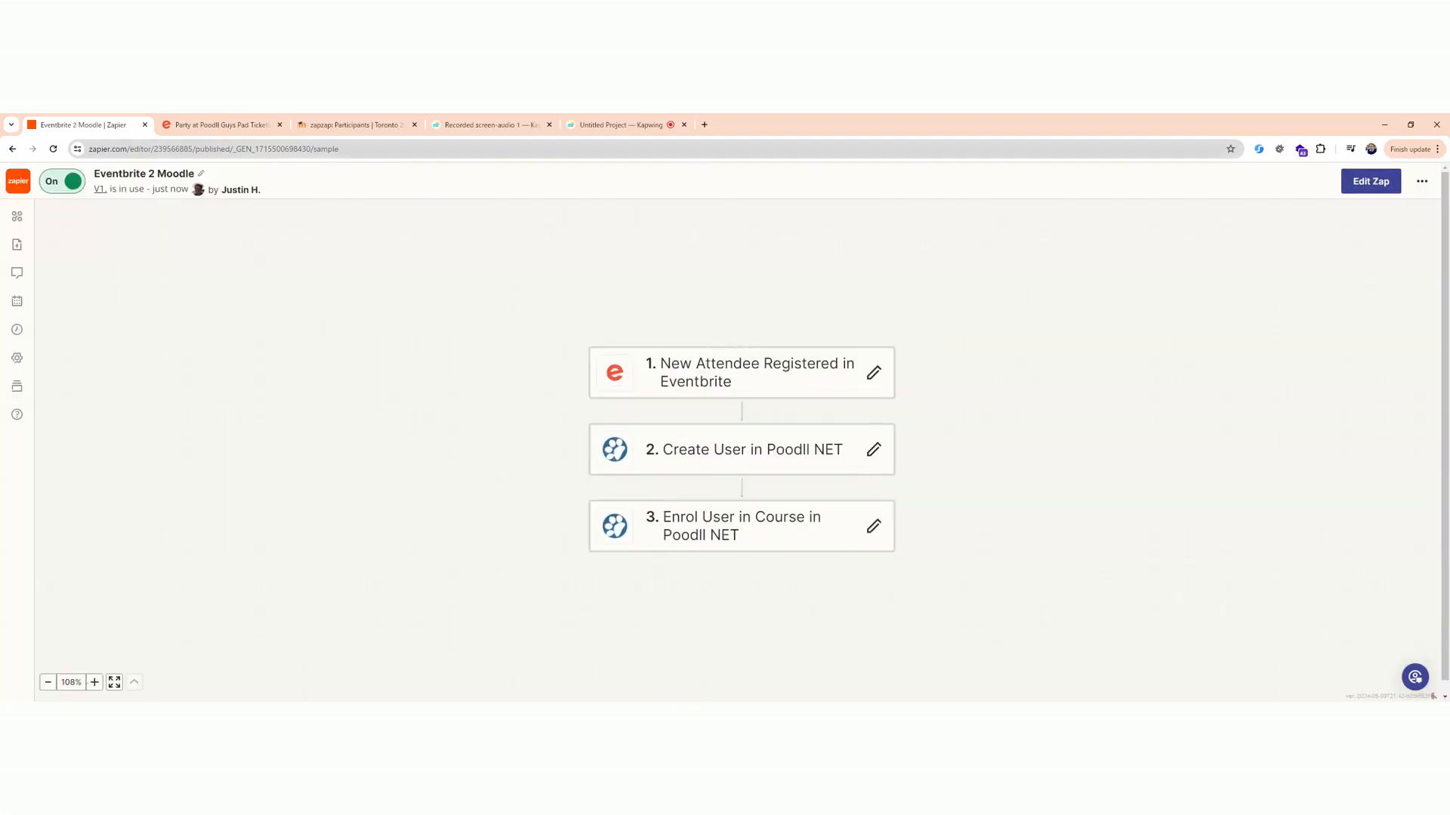
# In Eventbrite, close the previous order, reserve a spot for Party at Poodll Guys Pad and switch away from the logged-in attendee.
pyautogui.click(259, 127)
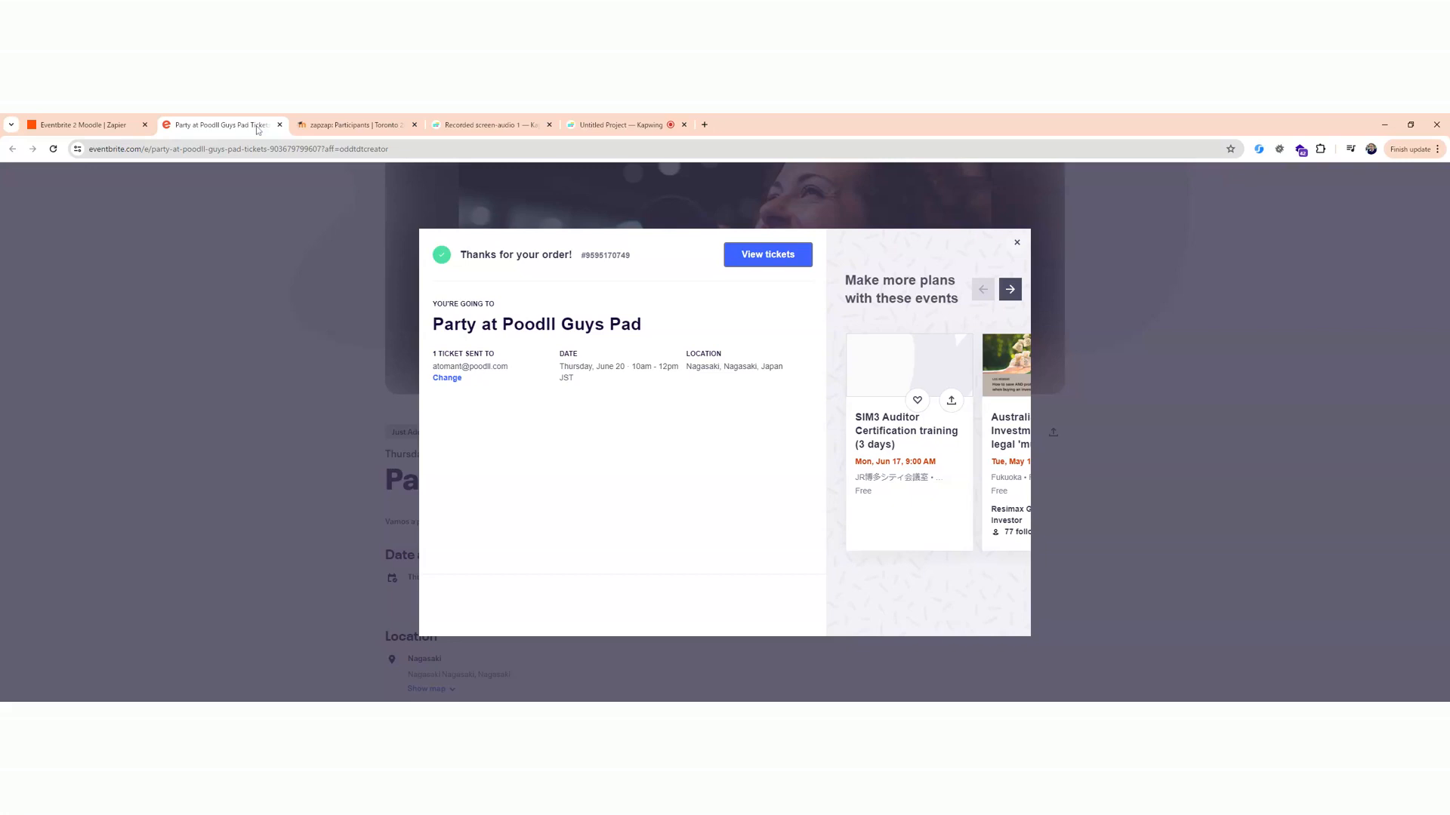
pyautogui.click(1016, 245)
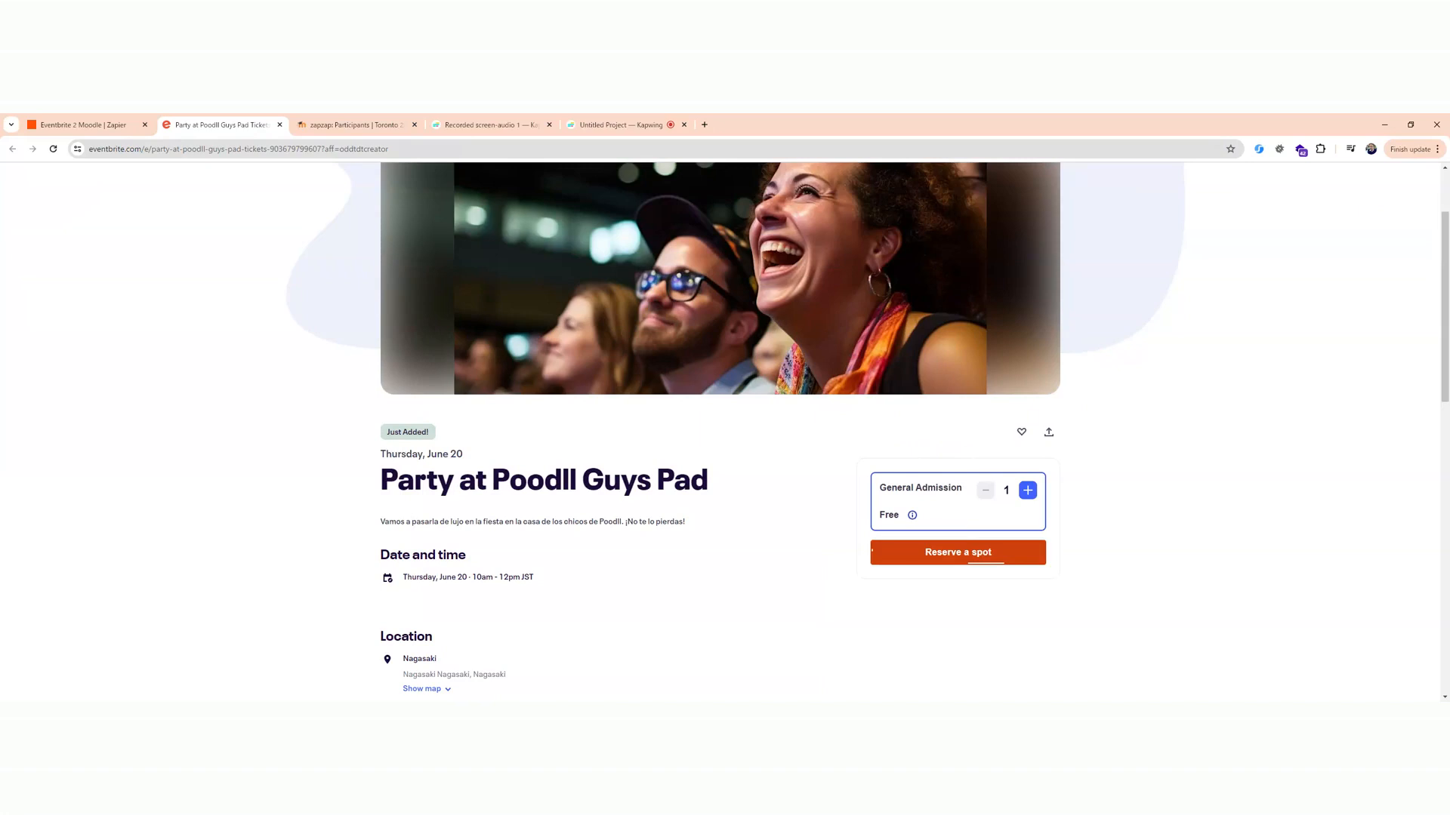
pyautogui.click(965, 555)
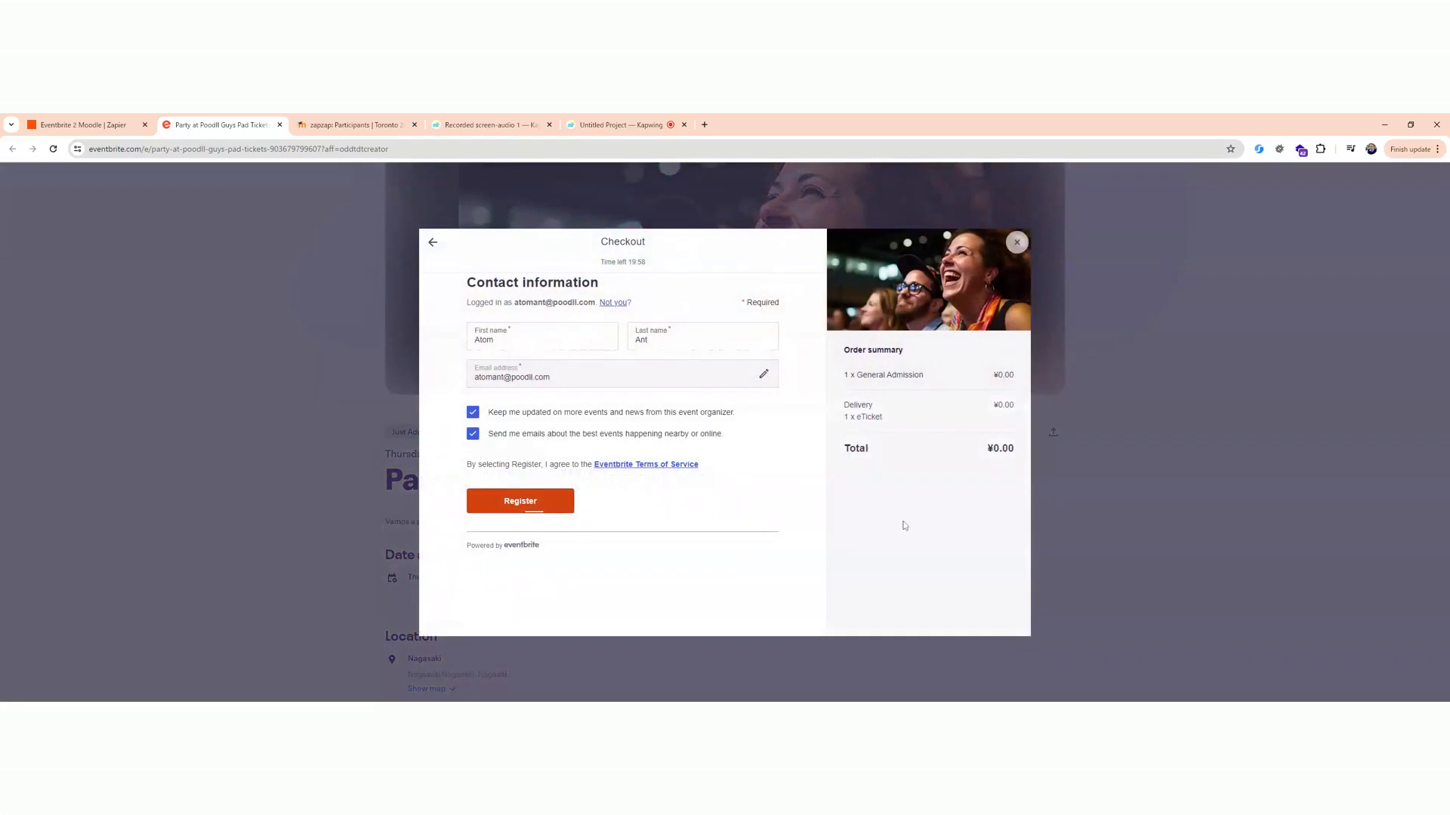
pyautogui.click(612, 303)
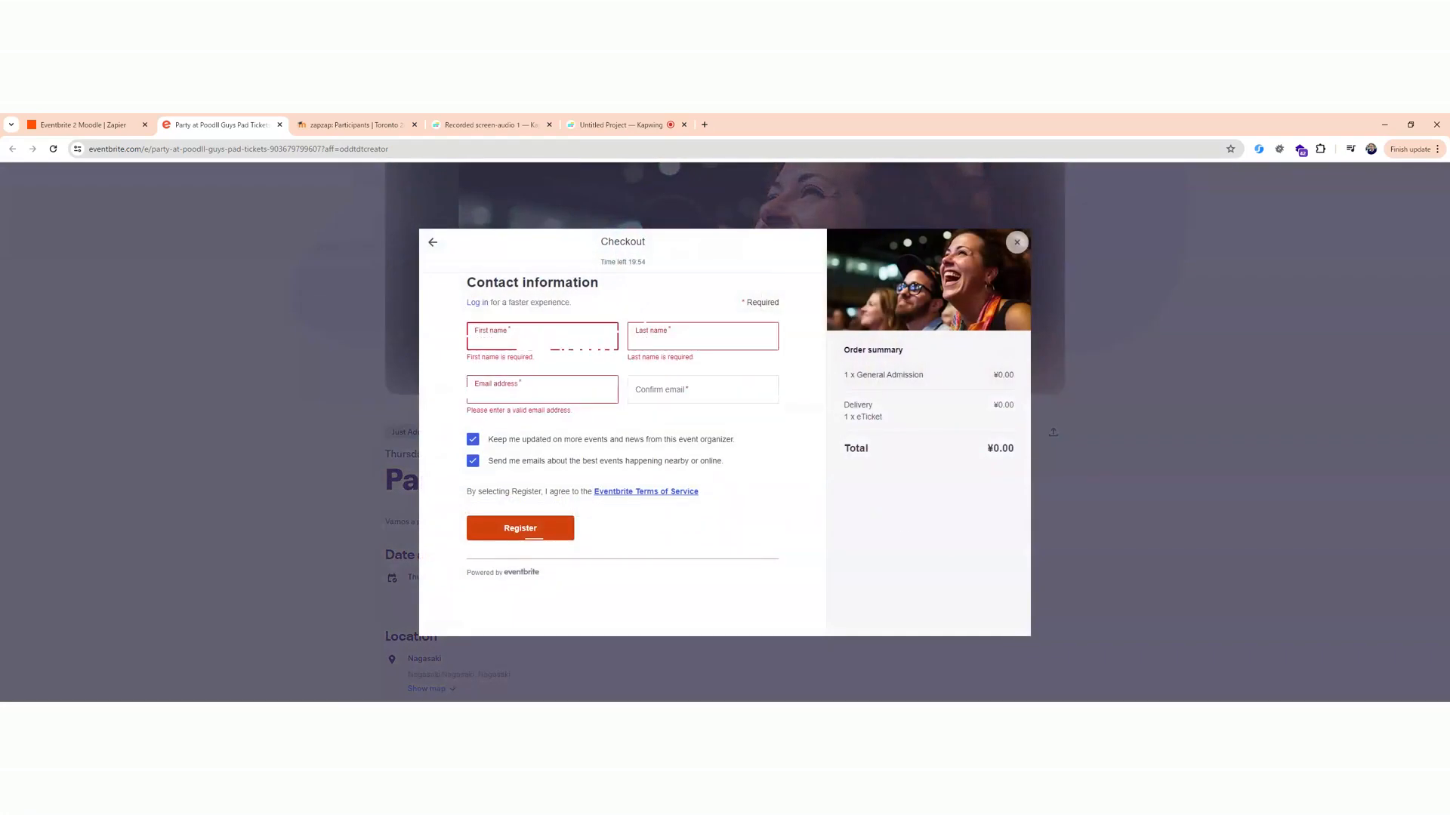
# Enter the new attendee's first name and last name in the checkout contact information.
pyautogui.write('bugs')
pyautogui.press('Tab')
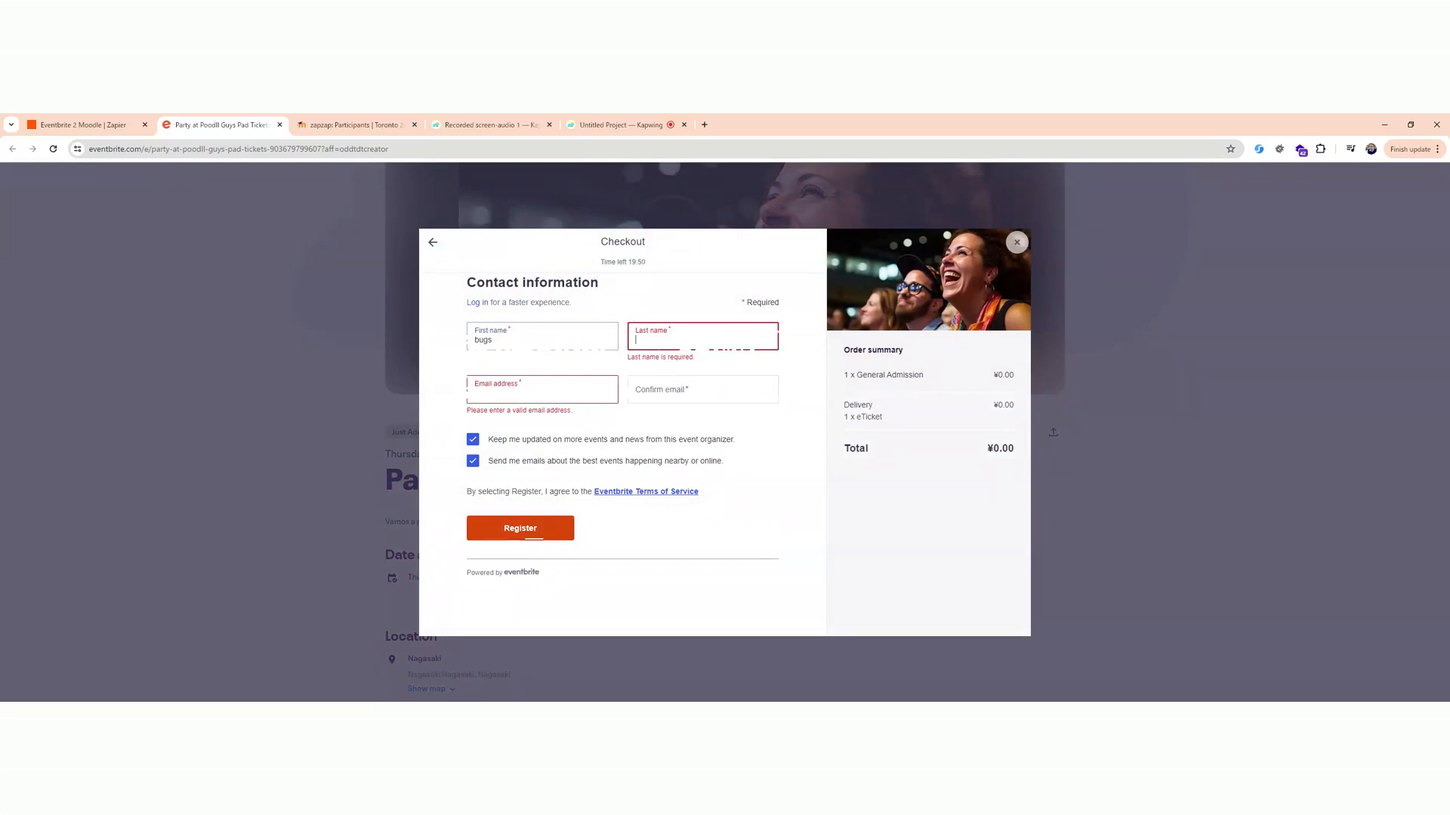
pyautogui.hotkey('shift', 'Tab')
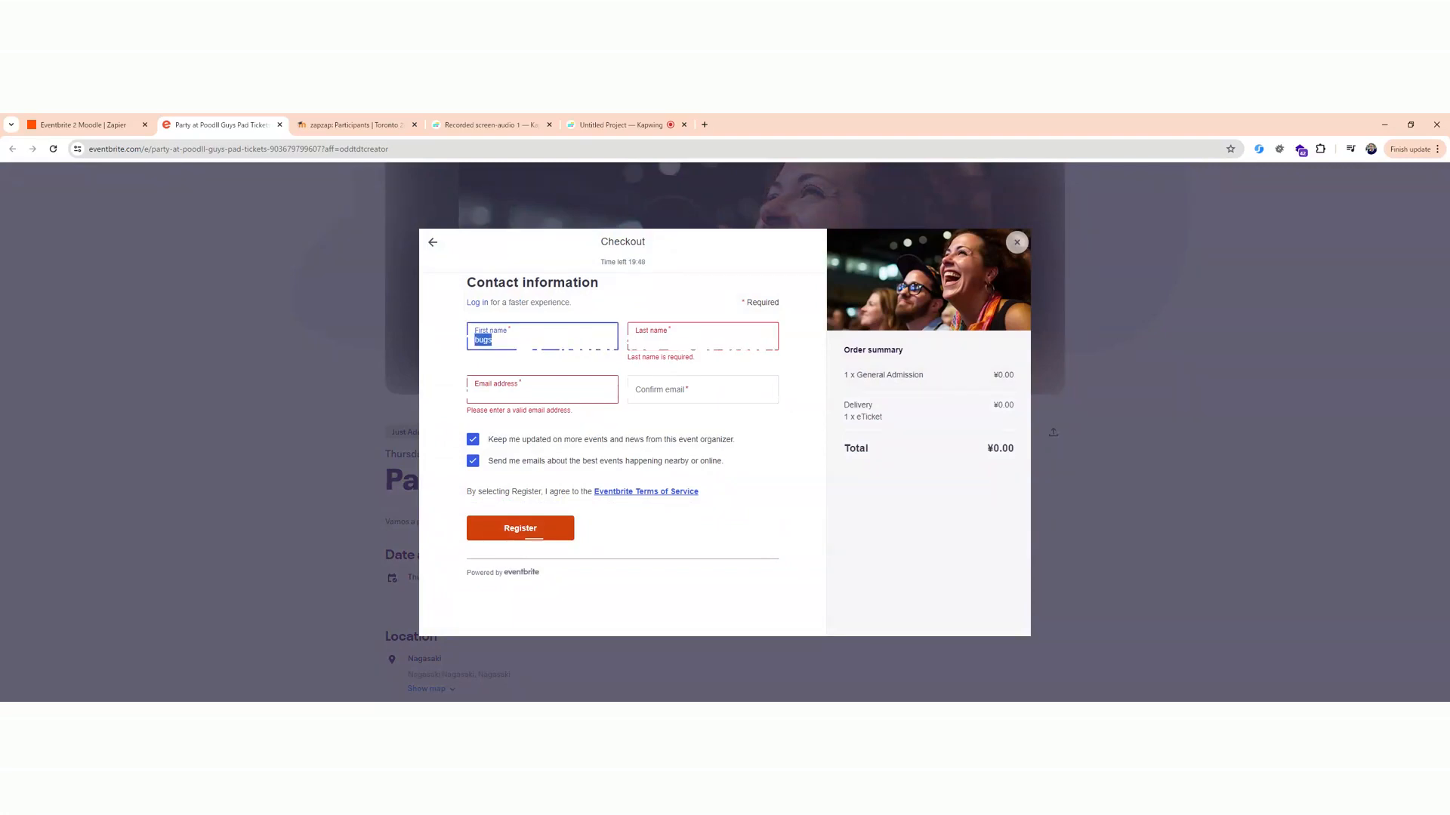
pyautogui.write('daffy')
pyautogui.press('Tab')
pyautogui.write('bu')
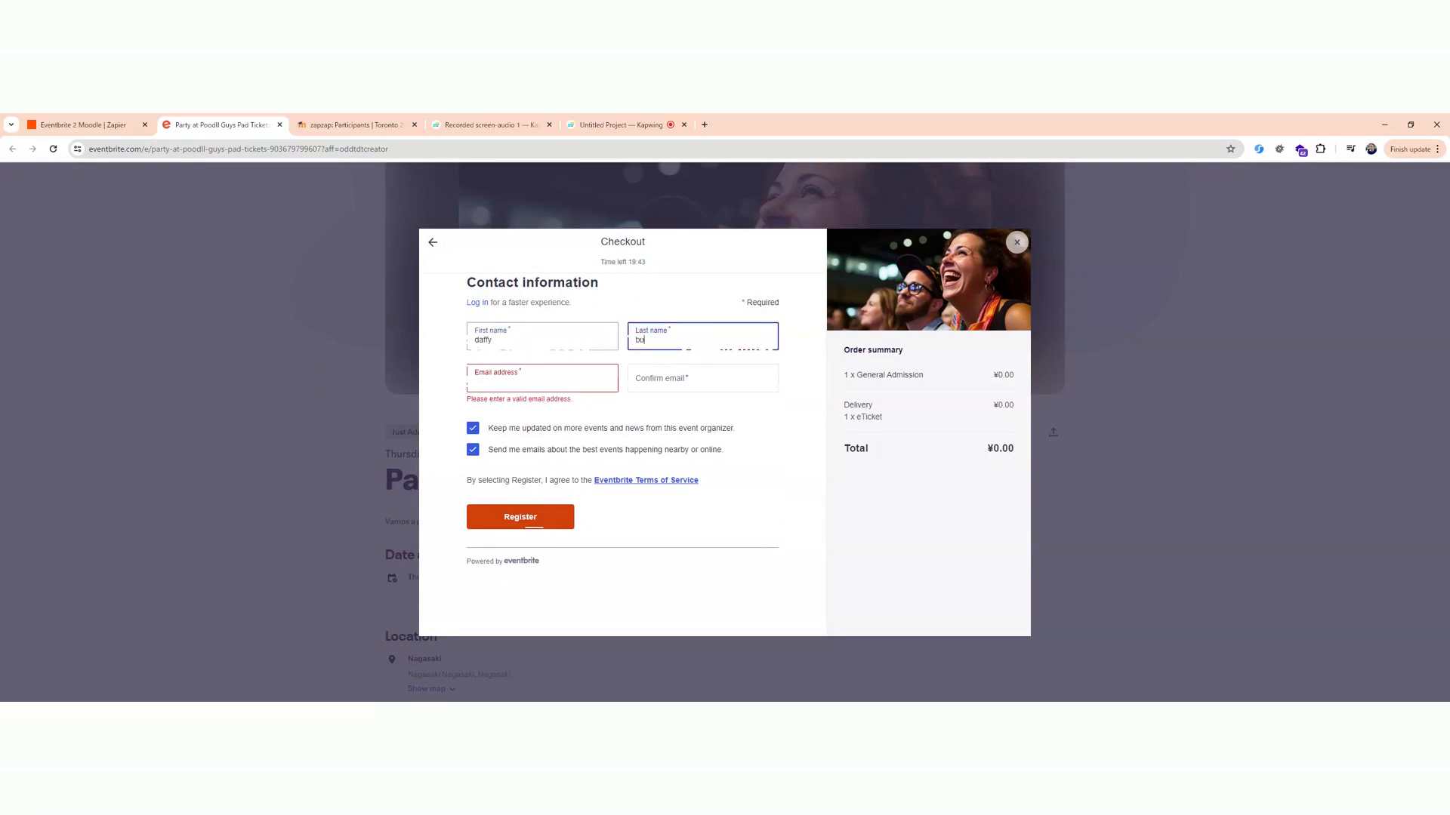
# Fill in the new attendee's e-mail address and repeat it as the confirmation e-mail.
pyautogui.press('Tab')
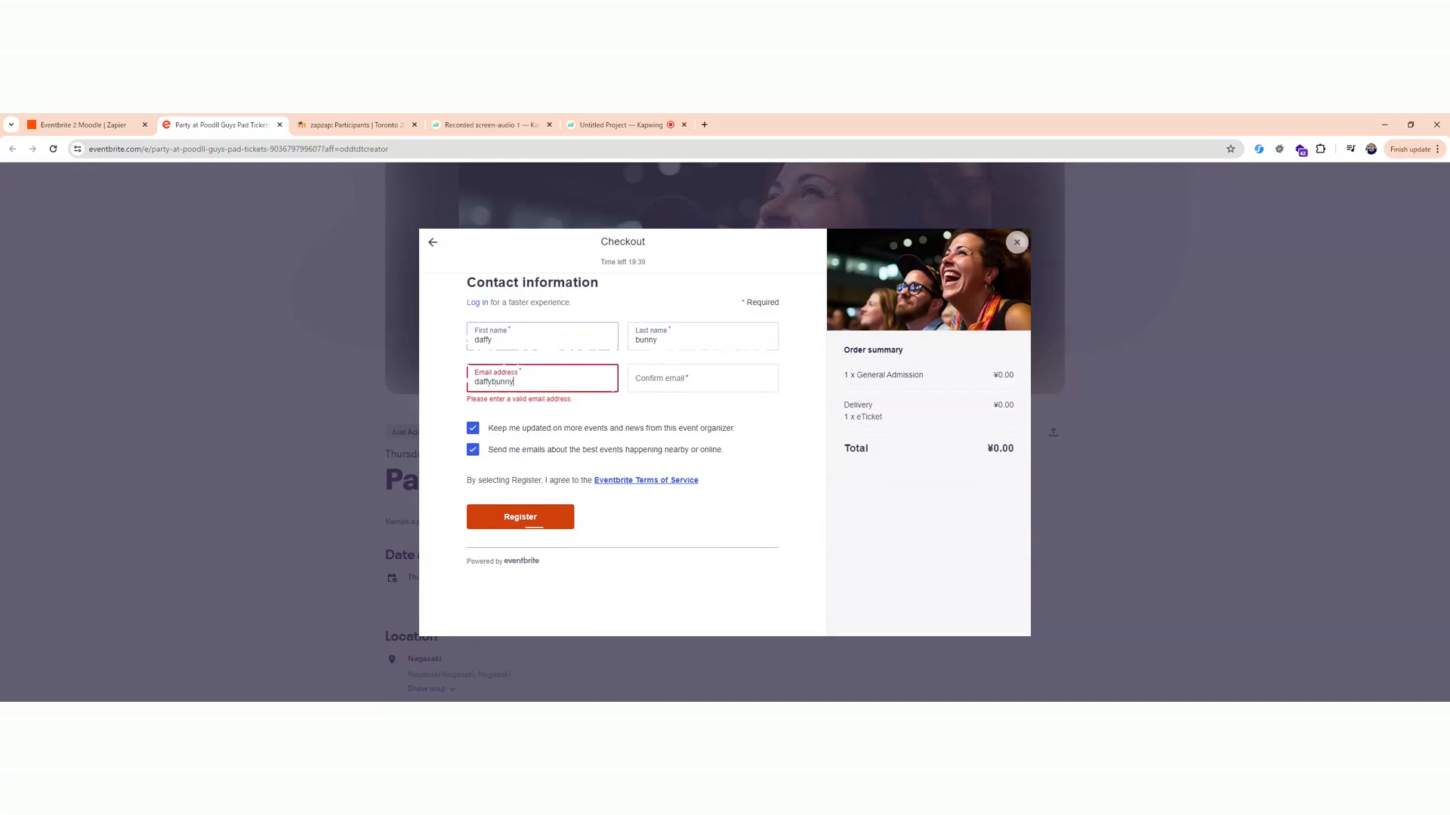
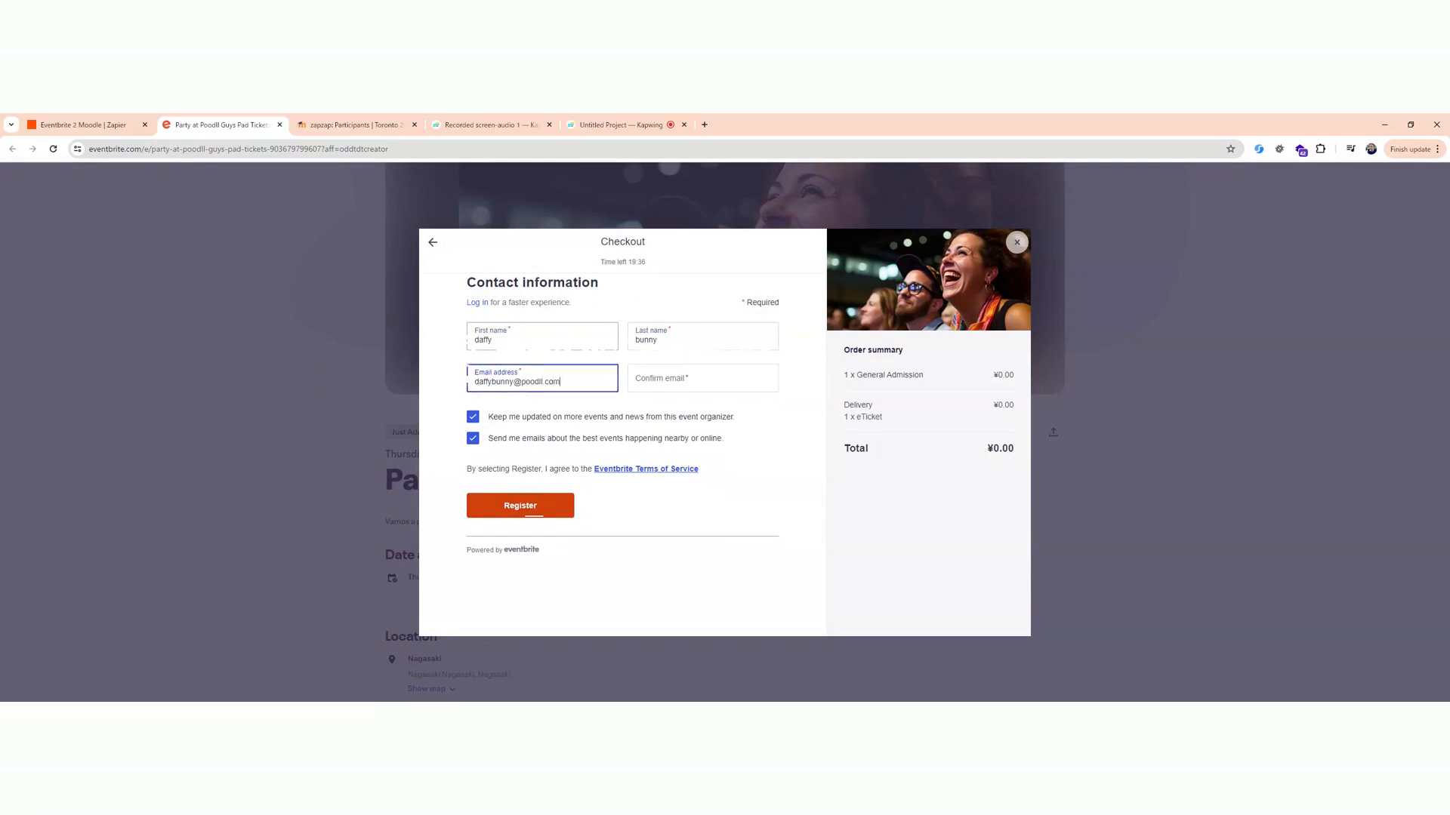
pyautogui.press('Tab')
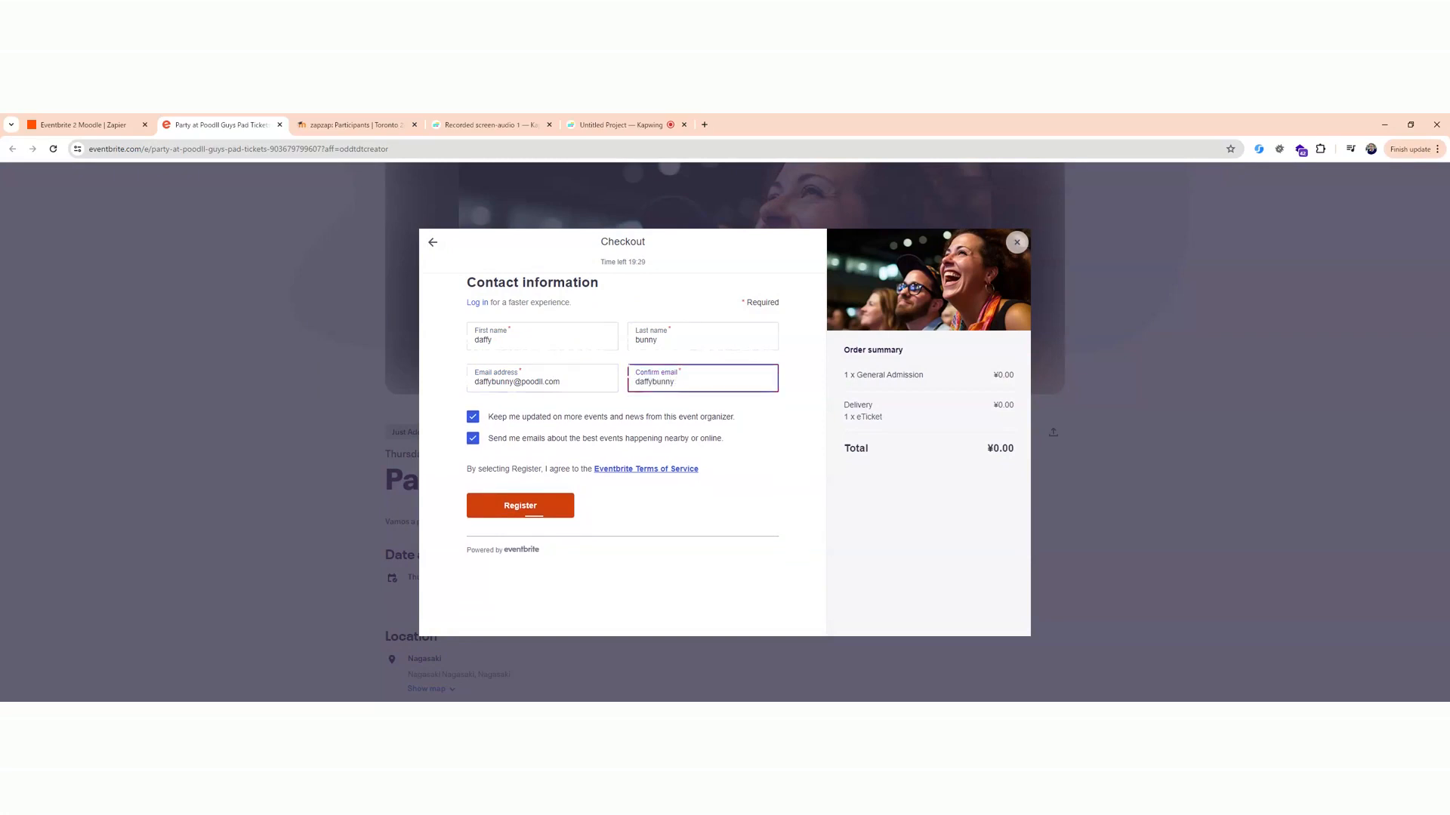
# Opt out of both the organizer updates and the event e-mails, then register the attendee.
pyautogui.click(473, 417)
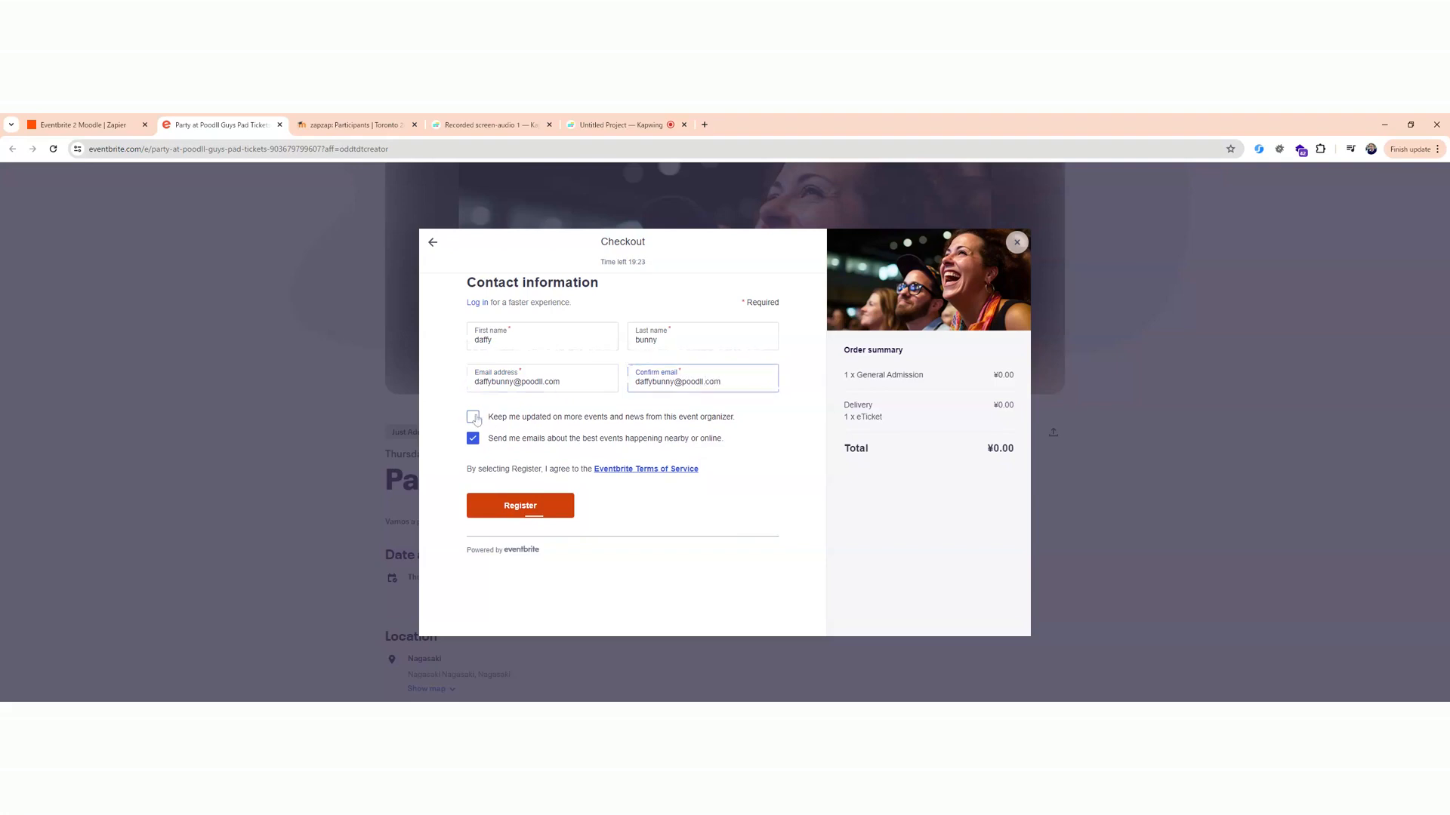
pyautogui.click(474, 439)
pyautogui.click(505, 508)
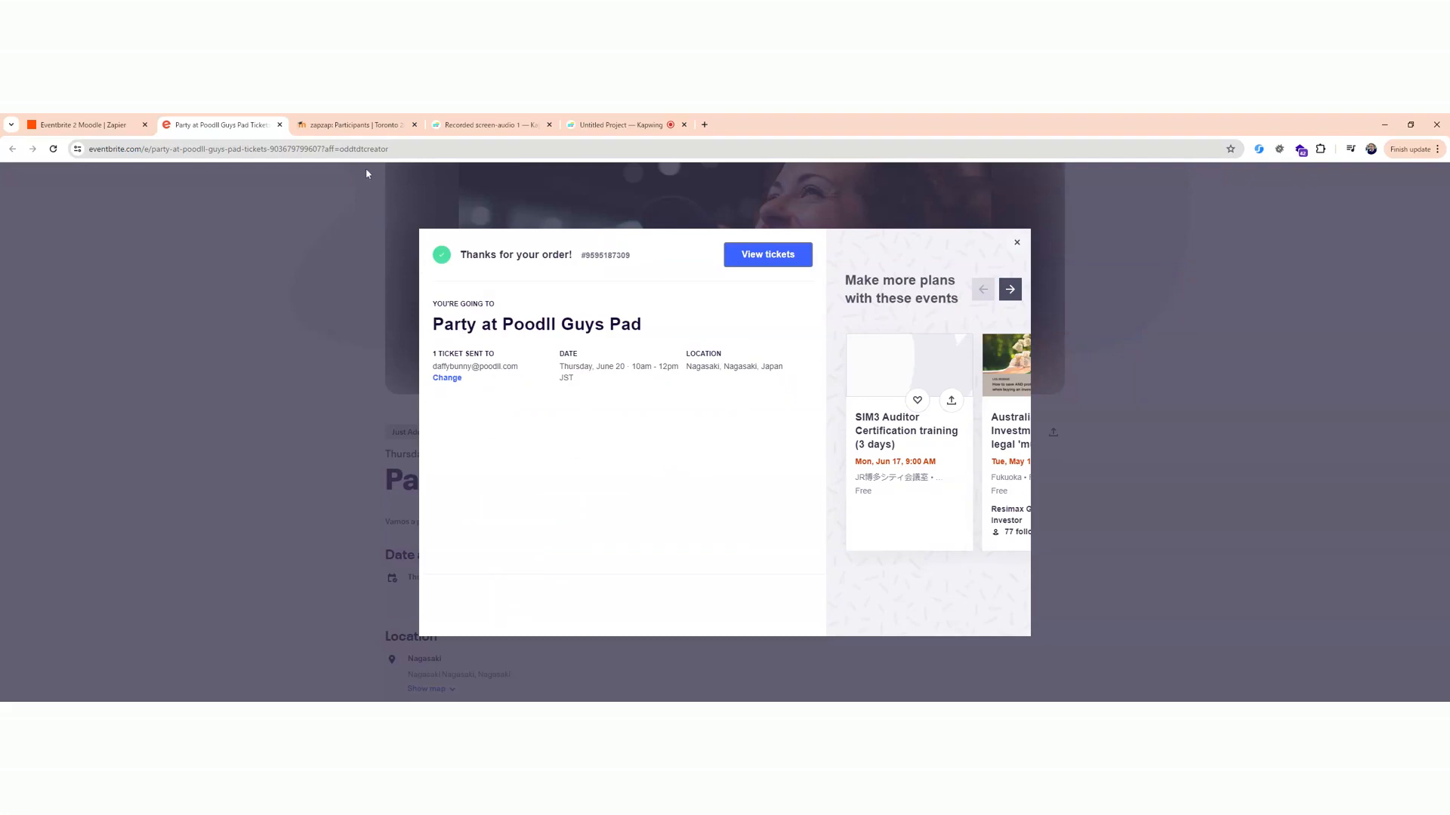
# Reload the Toronto Zap Zap participants page in Moodle to check for the new attendee, then return to the Zap in Zapier.
pyautogui.click(362, 127)
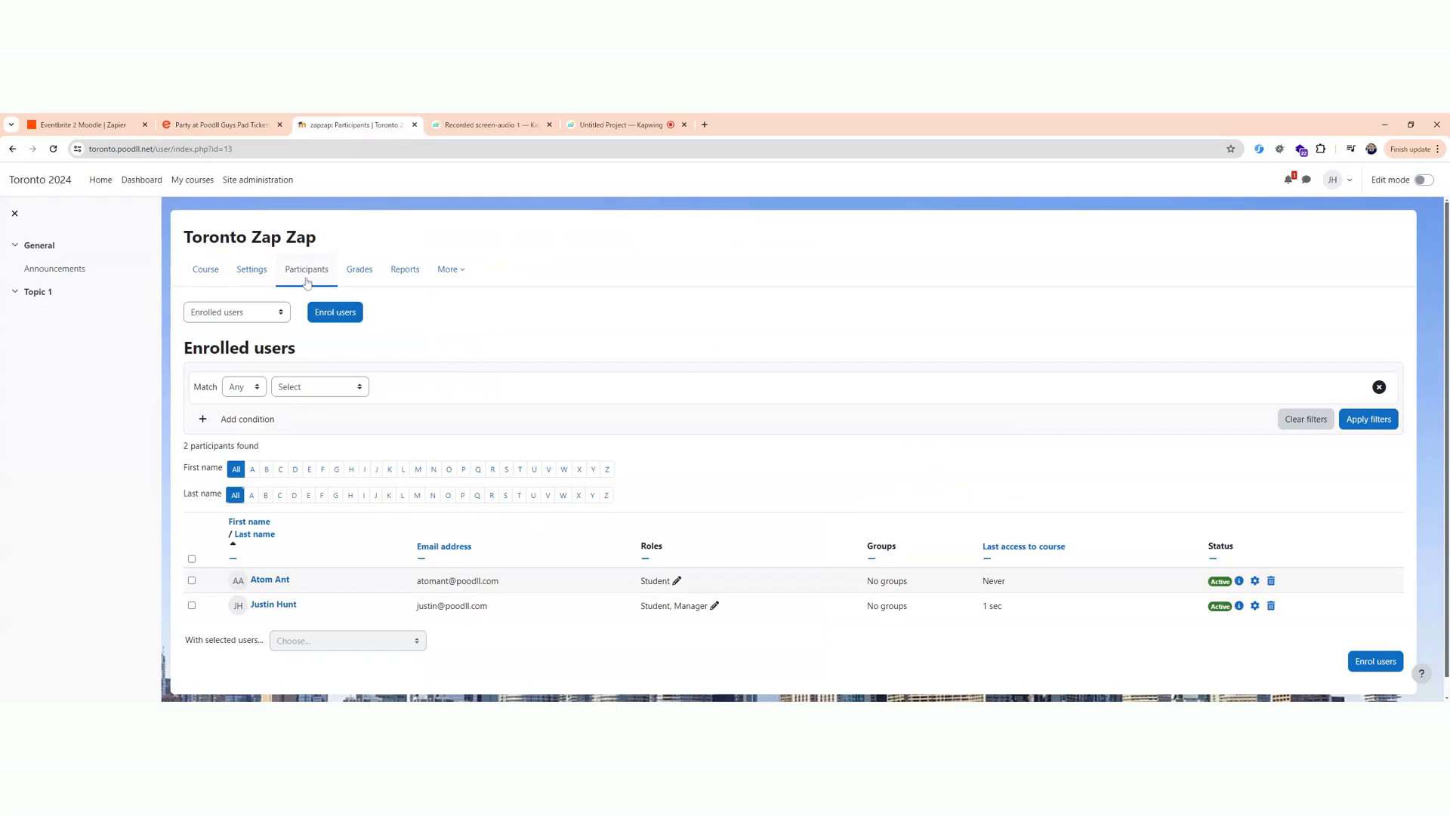
pyautogui.click(54, 150)
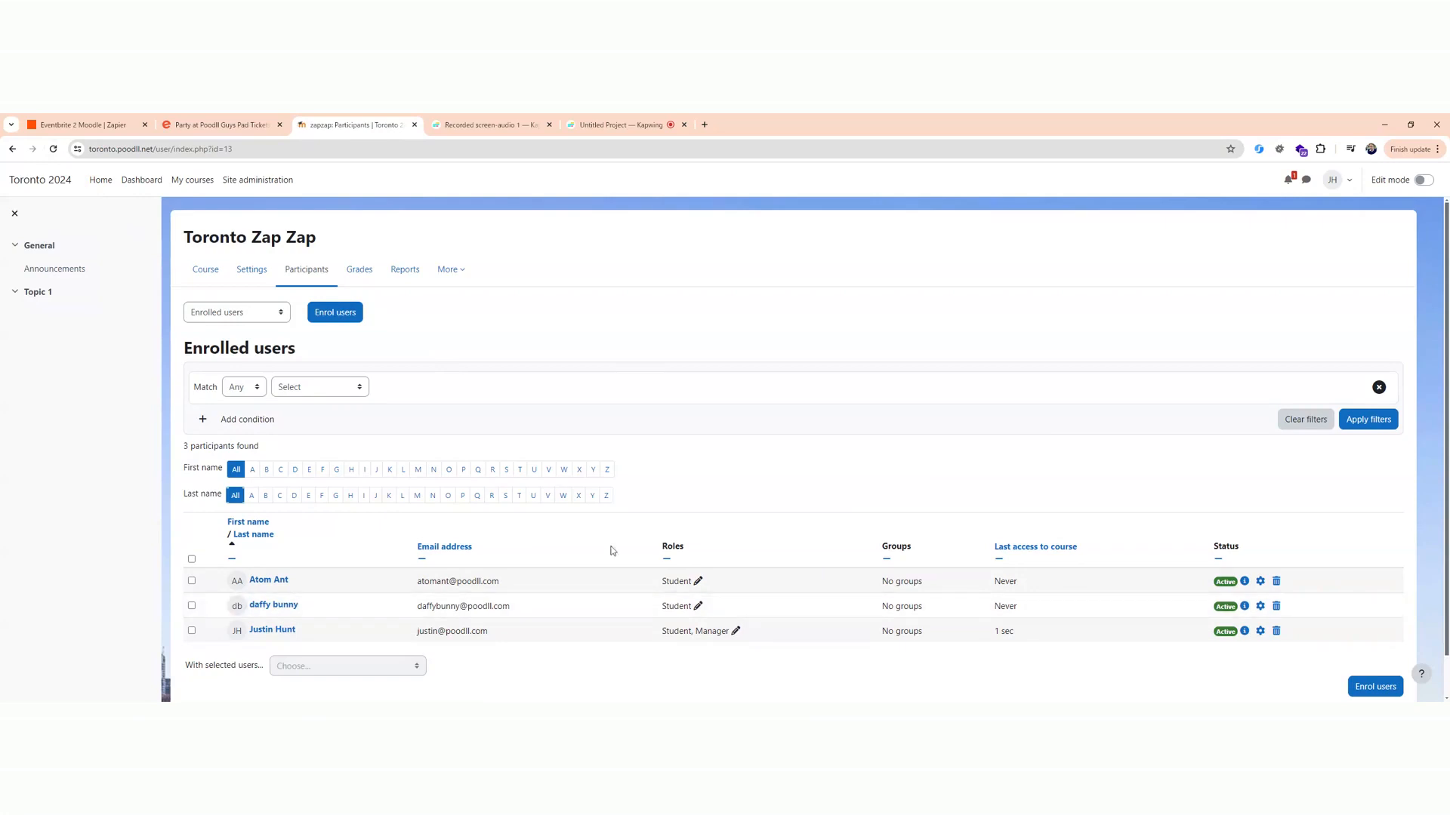
pyautogui.click(120, 127)
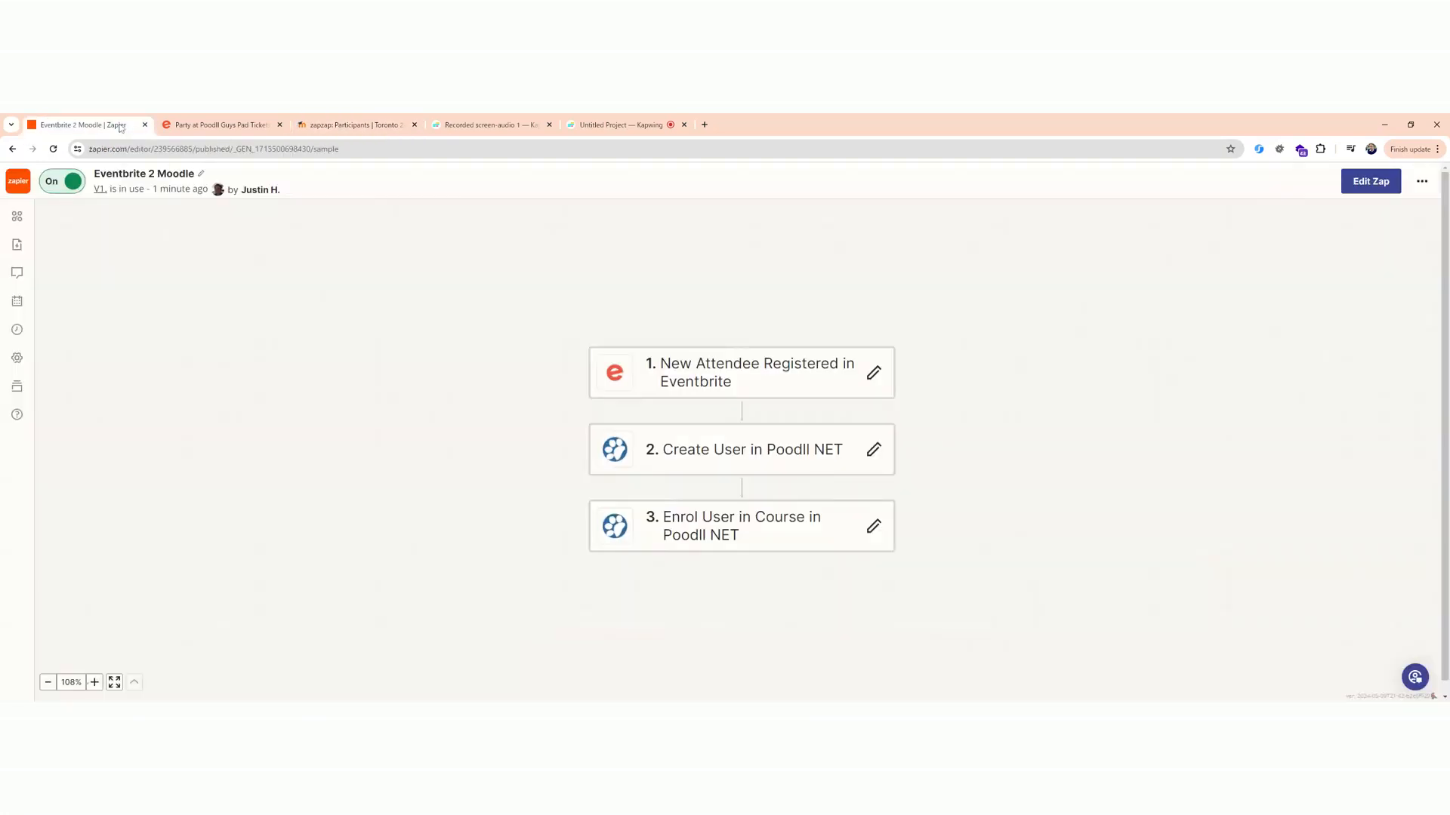